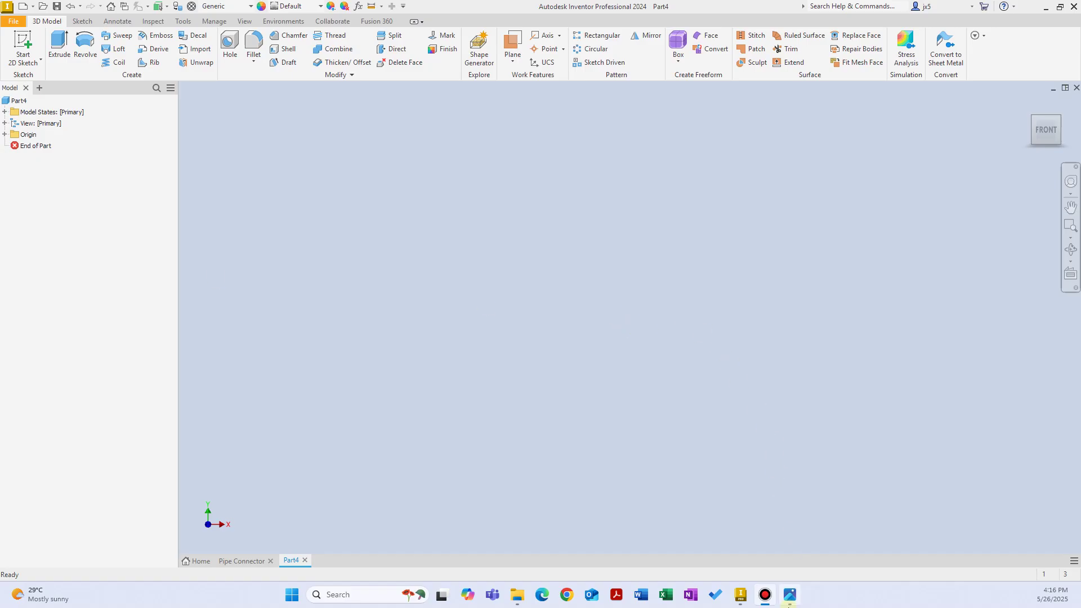
# Examine the finished pipe connector in the reference picture and the dimensioned views in the Pipe Connector drawing
pyautogui.click(790, 596)
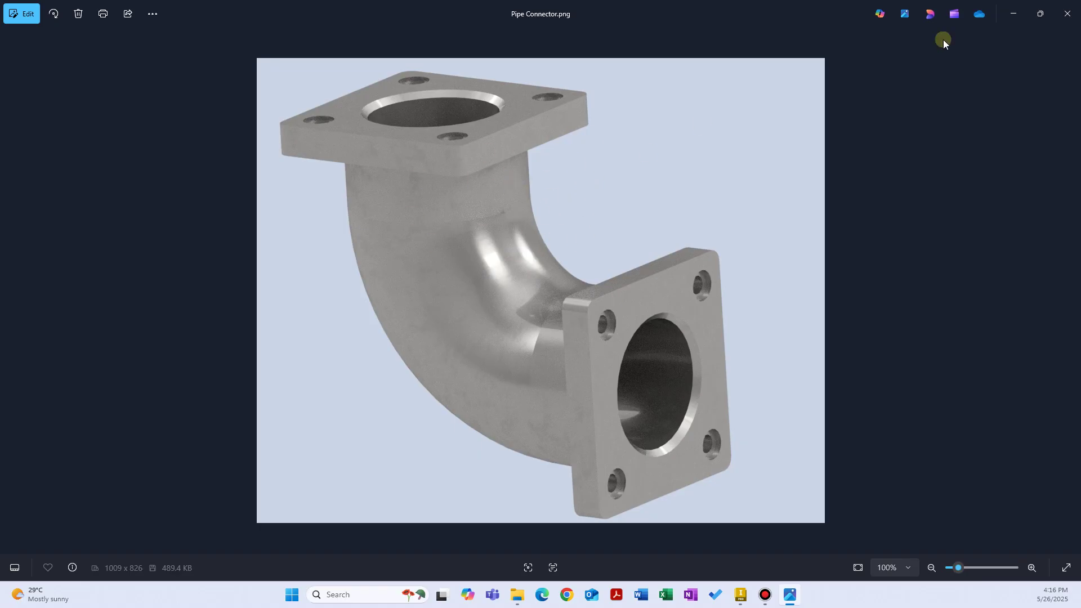
pyautogui.click(1015, 16)
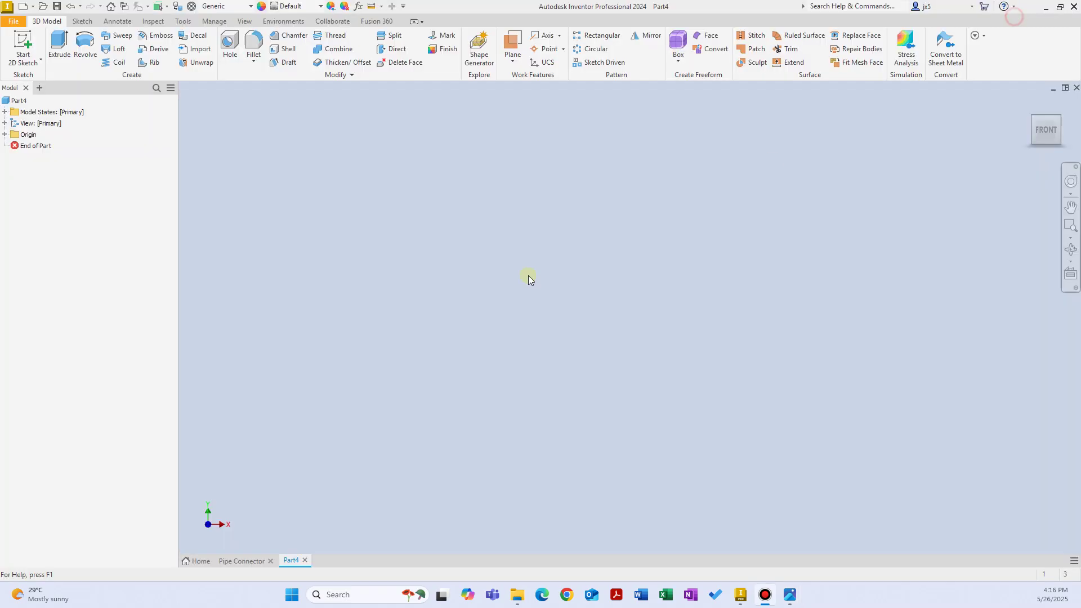
pyautogui.click(243, 559)
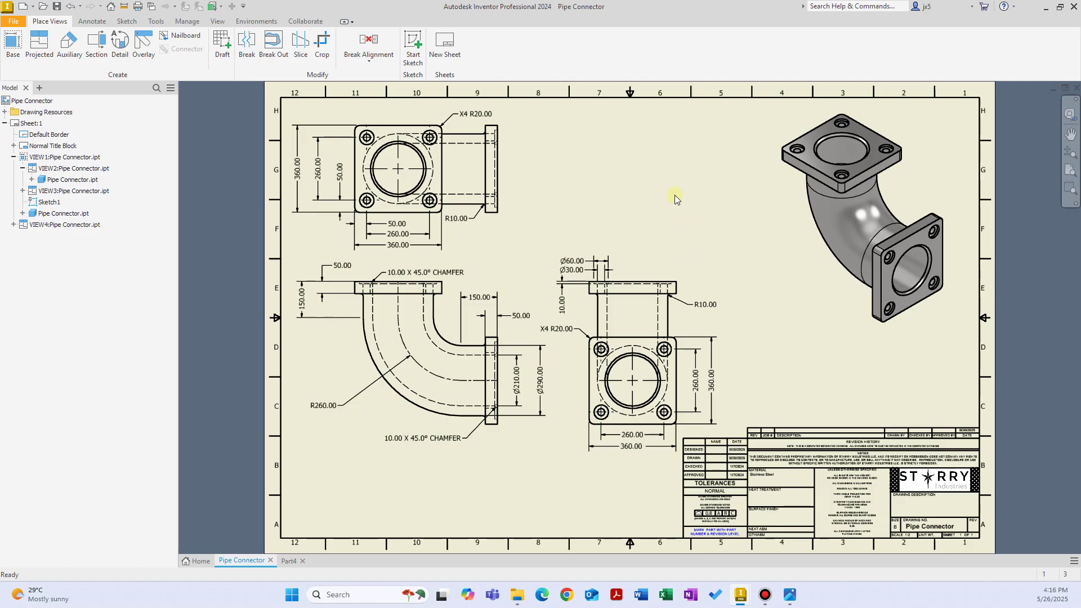
pyautogui.click(833, 339)
pyautogui.click(632, 169)
pyautogui.click(291, 561)
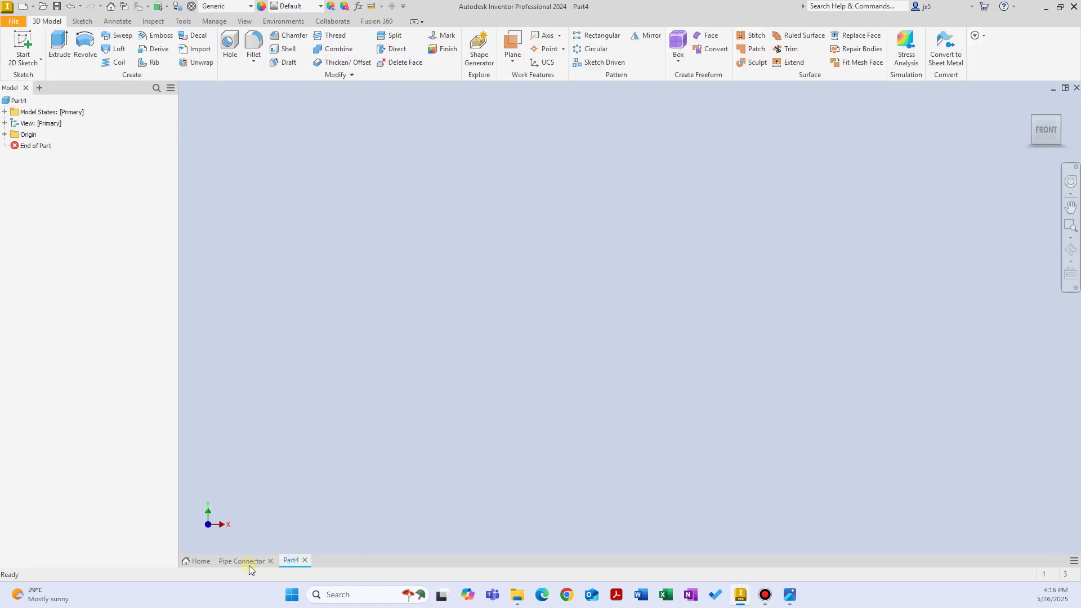
pyautogui.click(243, 562)
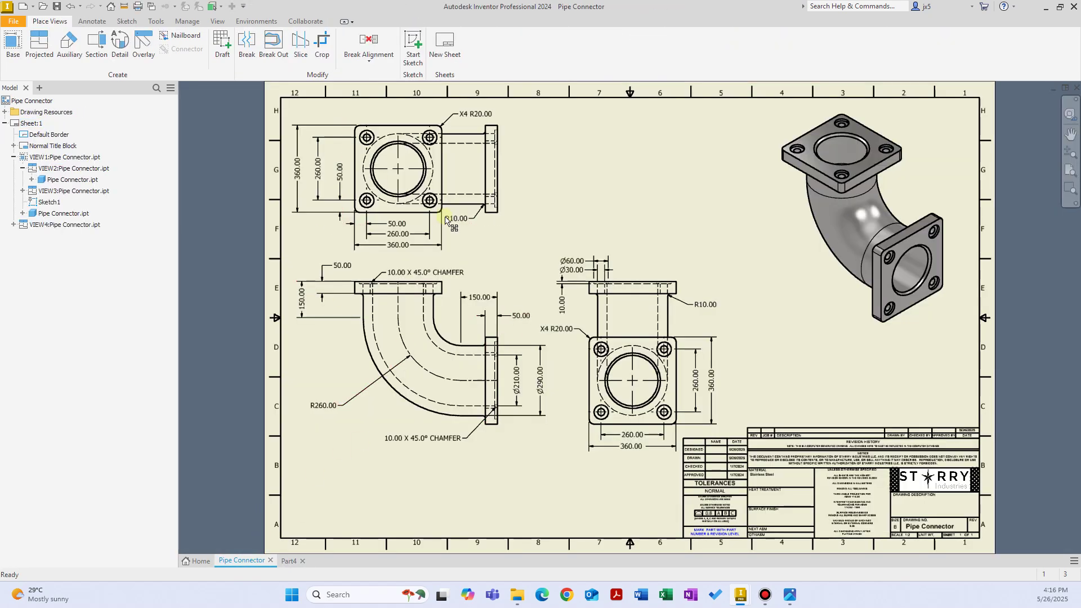
pyautogui.click(289, 561)
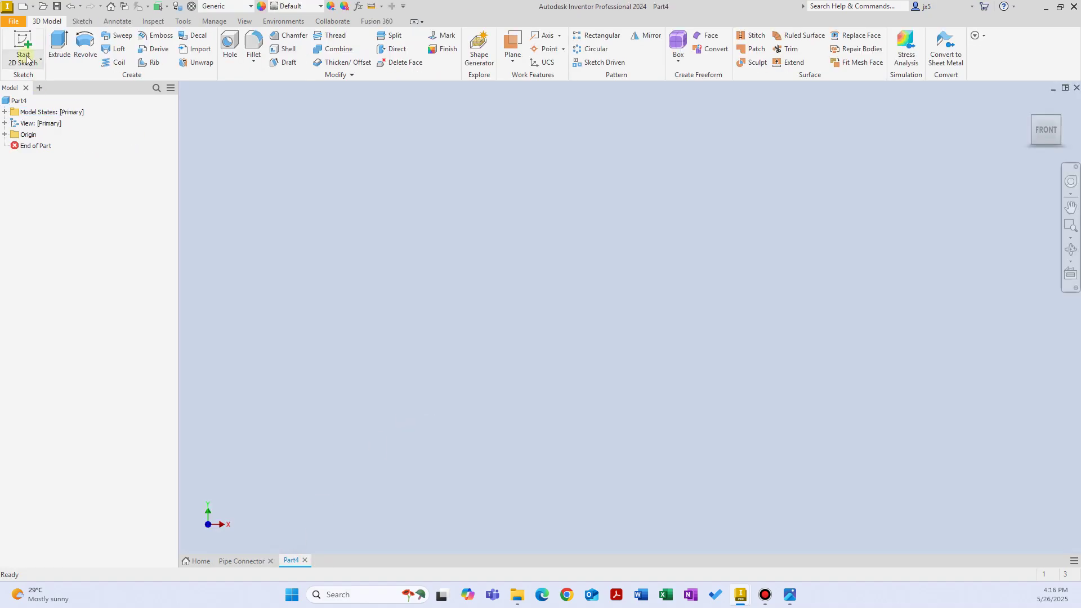
# Start a 2D sketch on the XY plane of Part4 and check the bend's centreline in the Pipe Connector drawing
pyautogui.click(8, 41)
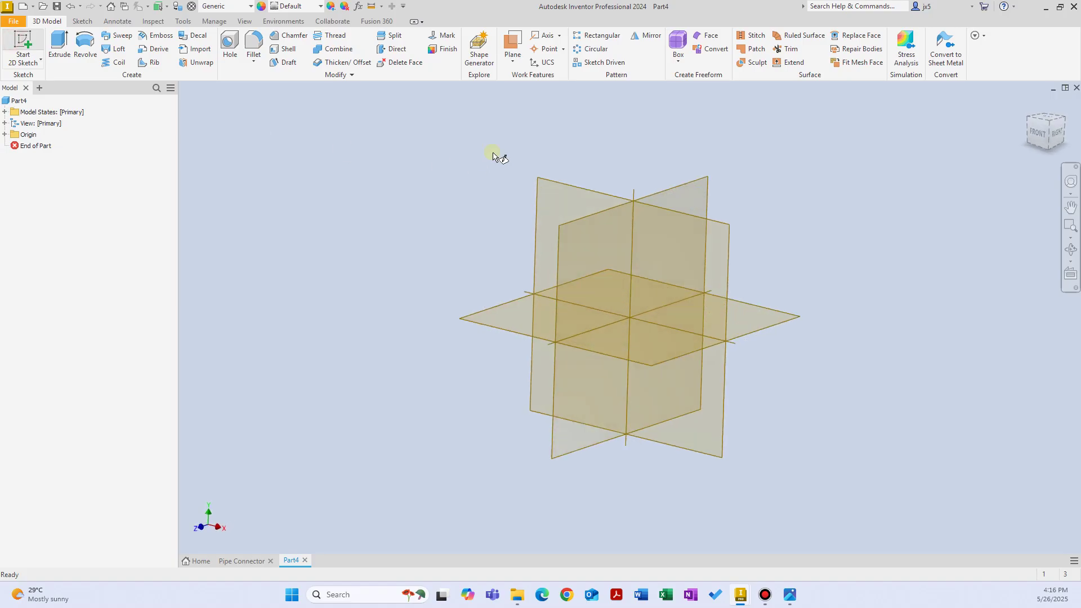
pyautogui.click(552, 206)
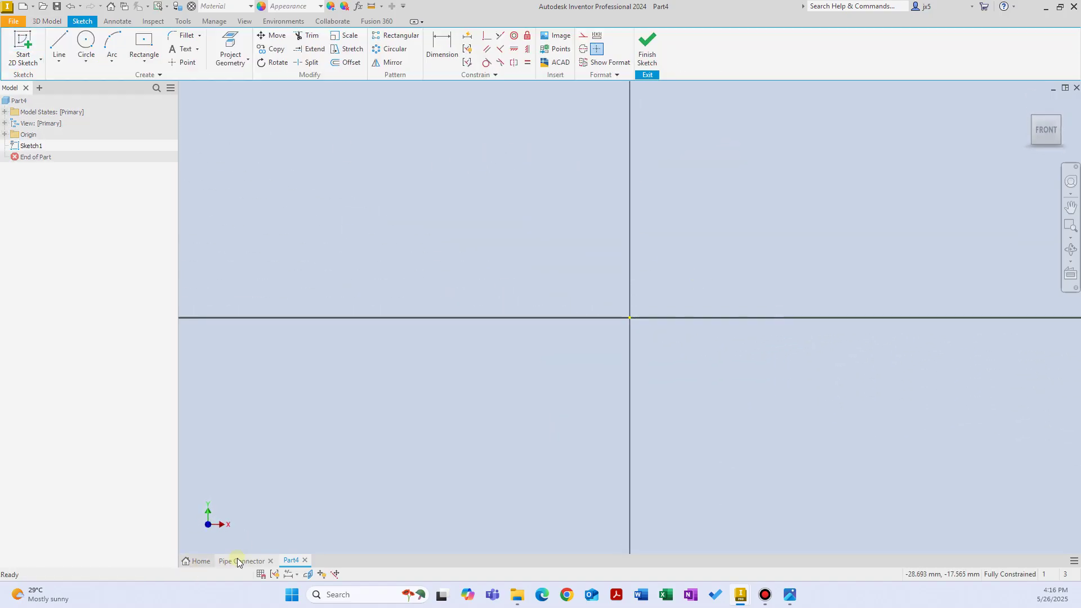
pyautogui.click(241, 561)
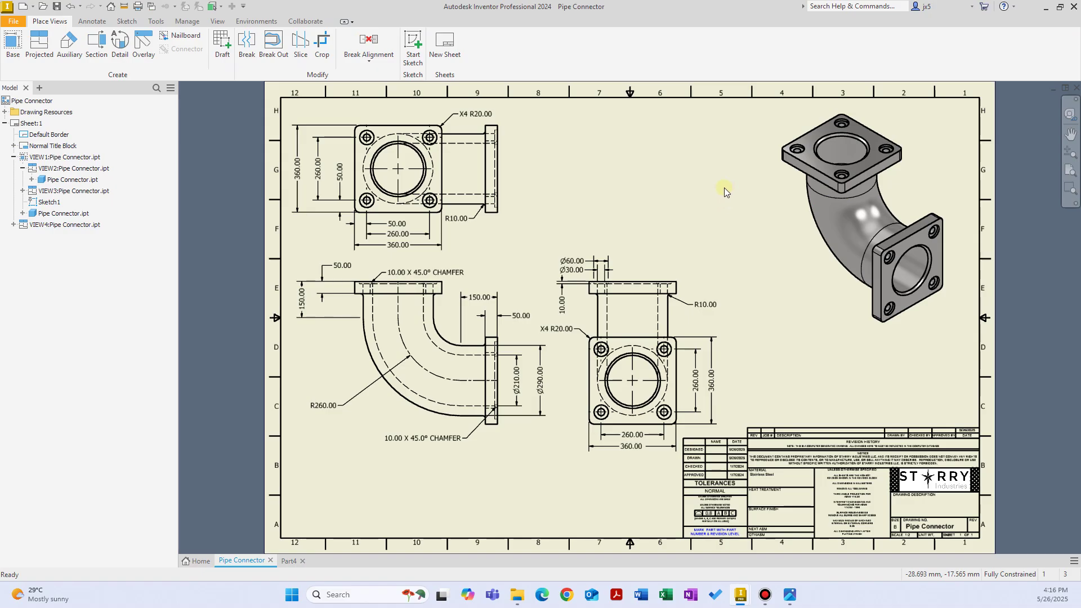
pyautogui.click(854, 152)
pyautogui.click(867, 189)
pyautogui.click(409, 357)
pyautogui.click(290, 562)
# Sketch the pipe path: a vertical line about 5.3 mm down from the origin, a tangent arc of about 7.5 mm radius and a horizontal line about 7.1 mm long
pyautogui.press('l')
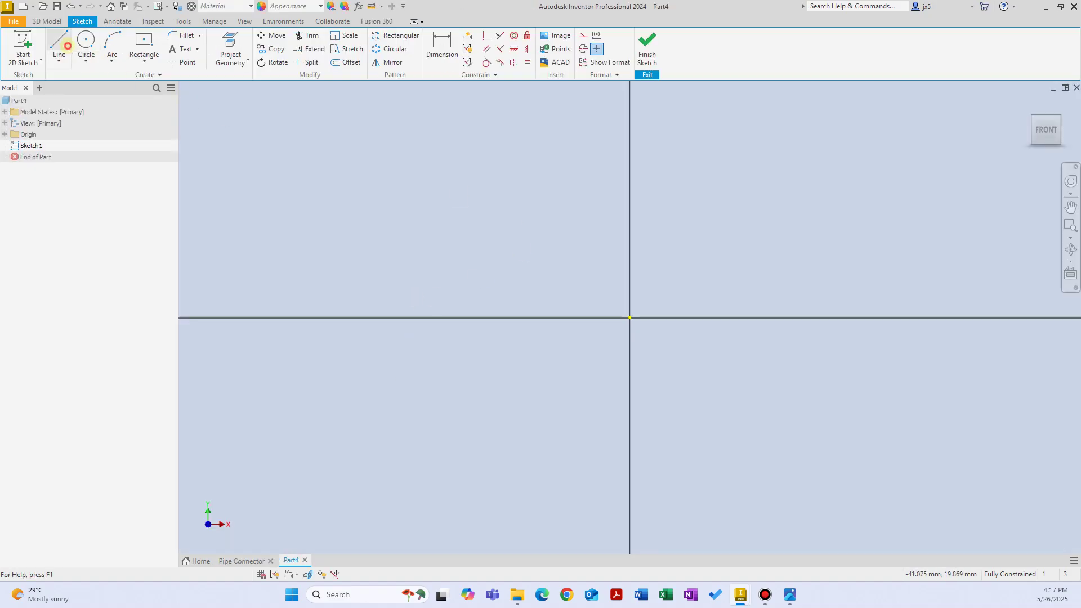
pyautogui.click(631, 318)
pyautogui.click(630, 391)
pyautogui.moveTo(759, 416); pyautogui.dragTo(506, 313, button='middle')
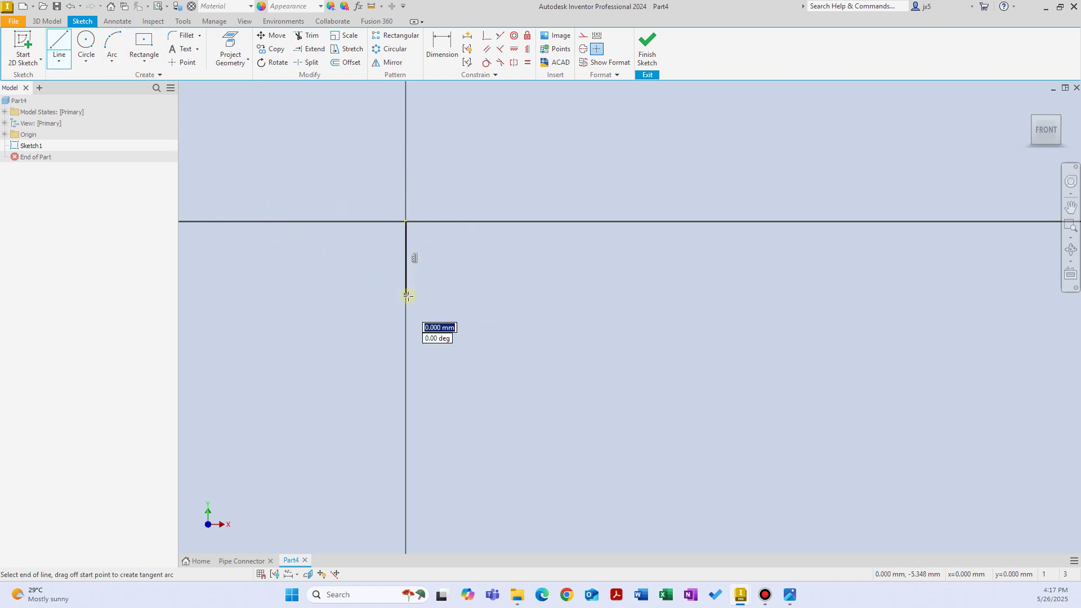
pyautogui.moveTo(408, 295)
pyautogui.mouseDown()
pyautogui.moveTo(424, 340)
pyautogui.moveTo(465, 381)
pyautogui.moveTo(509, 398)
pyautogui.mouseUp()
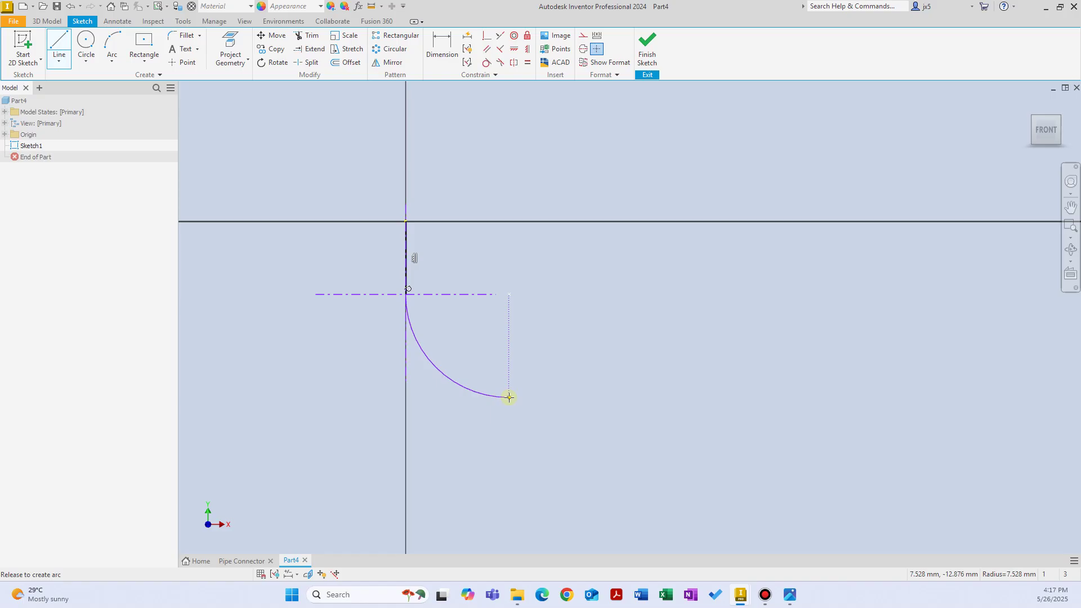
pyautogui.moveTo(509, 397); pyautogui.dragTo(509, 397)
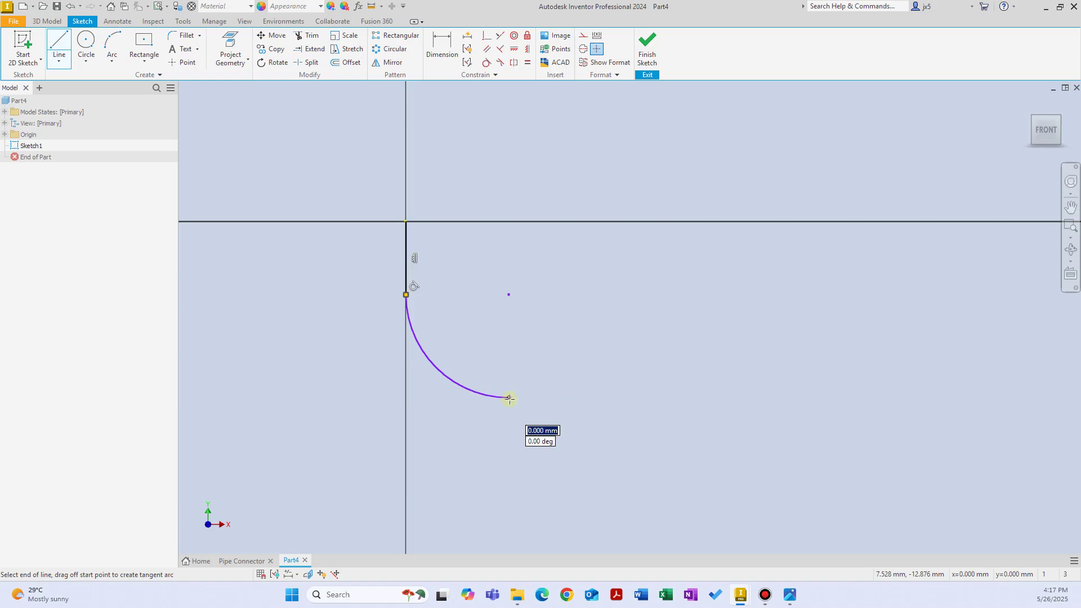
pyautogui.click(606, 397)
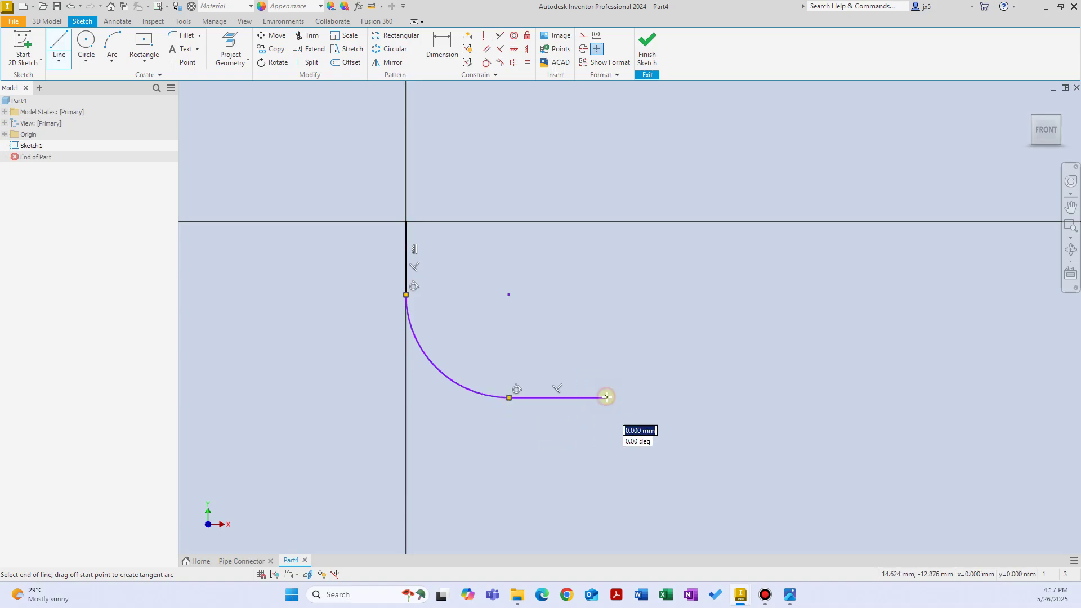
pyautogui.rightClick(624, 304)
pyautogui.click(667, 303)
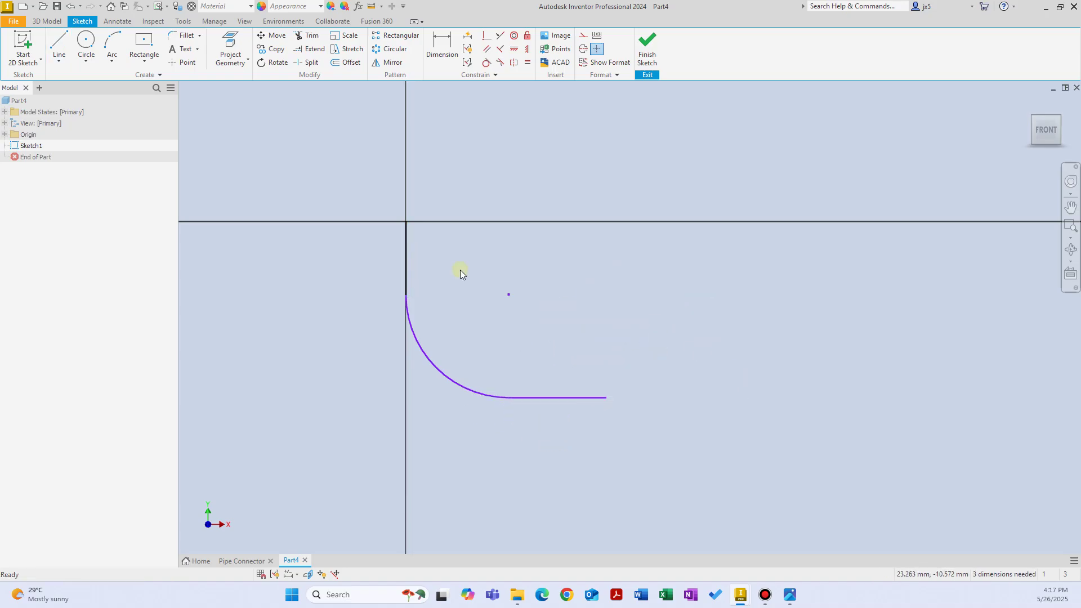
# Check the bend radius in the drawing and dimension the path's arc to a 260 mm radius
pyautogui.click(409, 251)
pyautogui.click(704, 321)
pyautogui.click(448, 383)
pyautogui.click(698, 282)
pyautogui.click(241, 561)
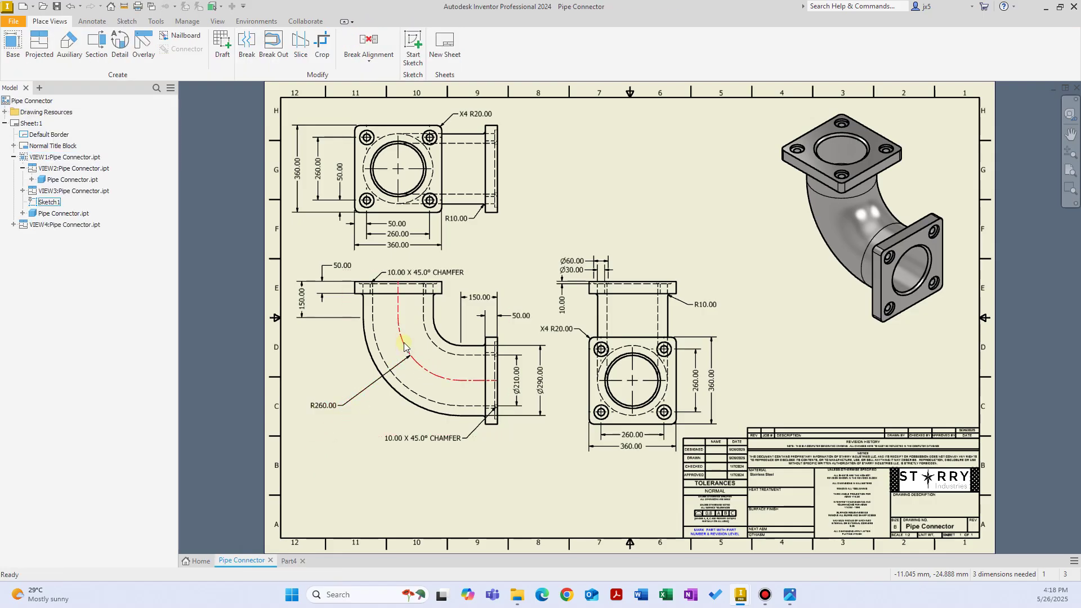
pyautogui.click(289, 561)
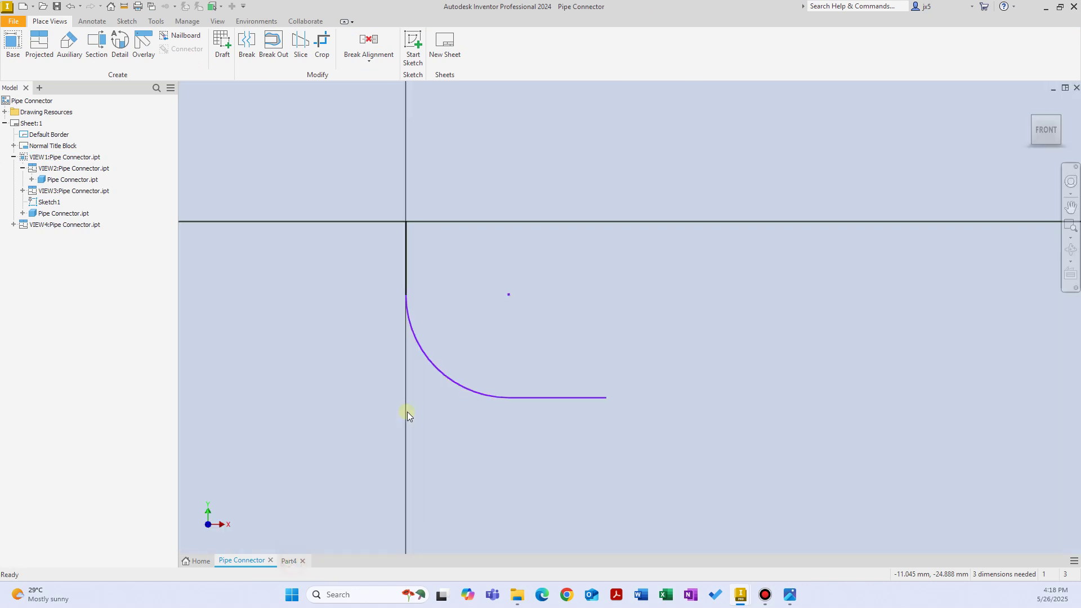
pyautogui.rightClick(318, 378)
pyautogui.click(291, 394)
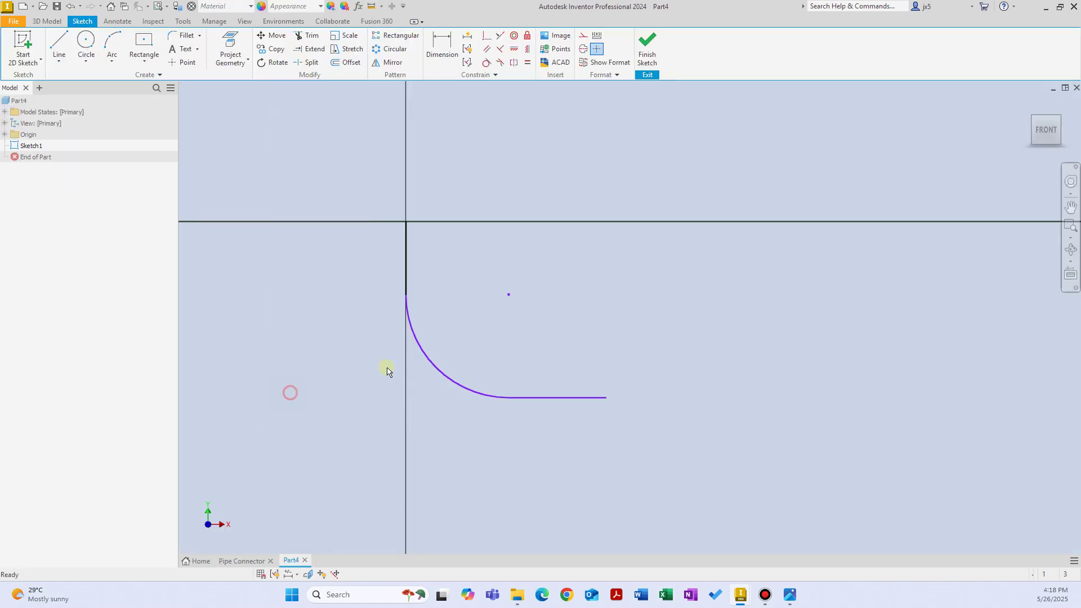
pyautogui.click(422, 350)
pyautogui.click(330, 383)
pyautogui.write('10')
pyautogui.press('Return')
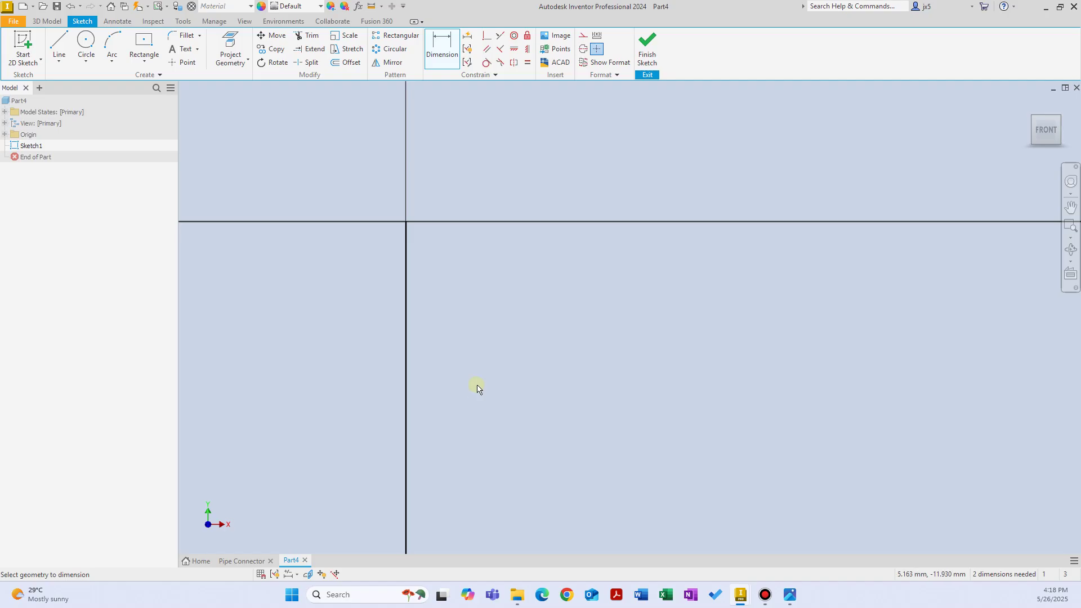
# Dimension the vertical and horizontal straight segments of the path to 100 mm each
pyautogui.scroll(10, 478, 387)
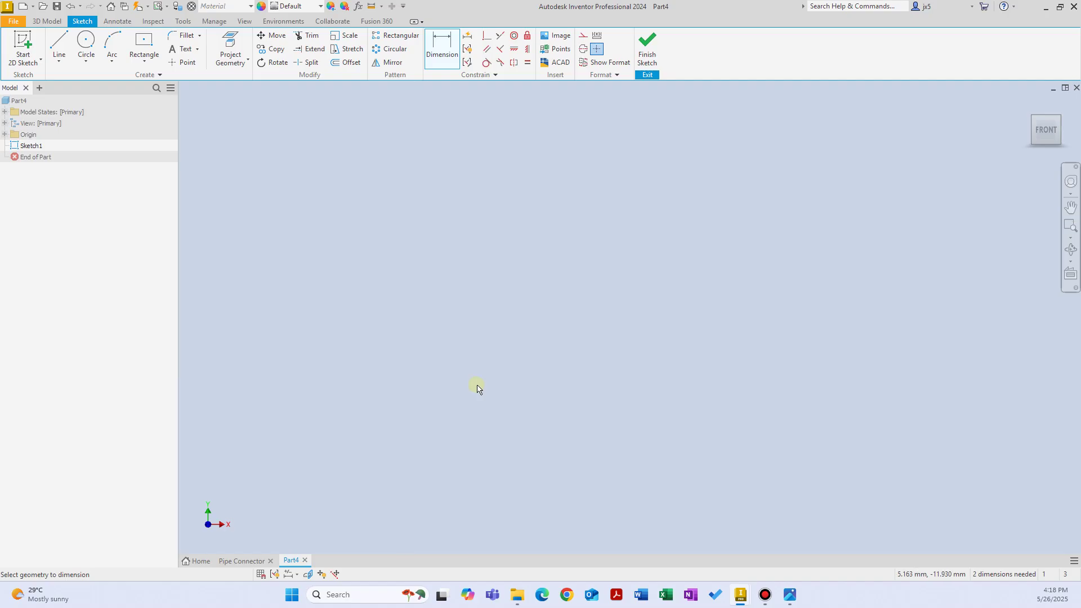
pyautogui.moveTo(597, 473); pyautogui.dragTo(511, 366, button='middle')
pyautogui.scroll(-4, 389, 364)
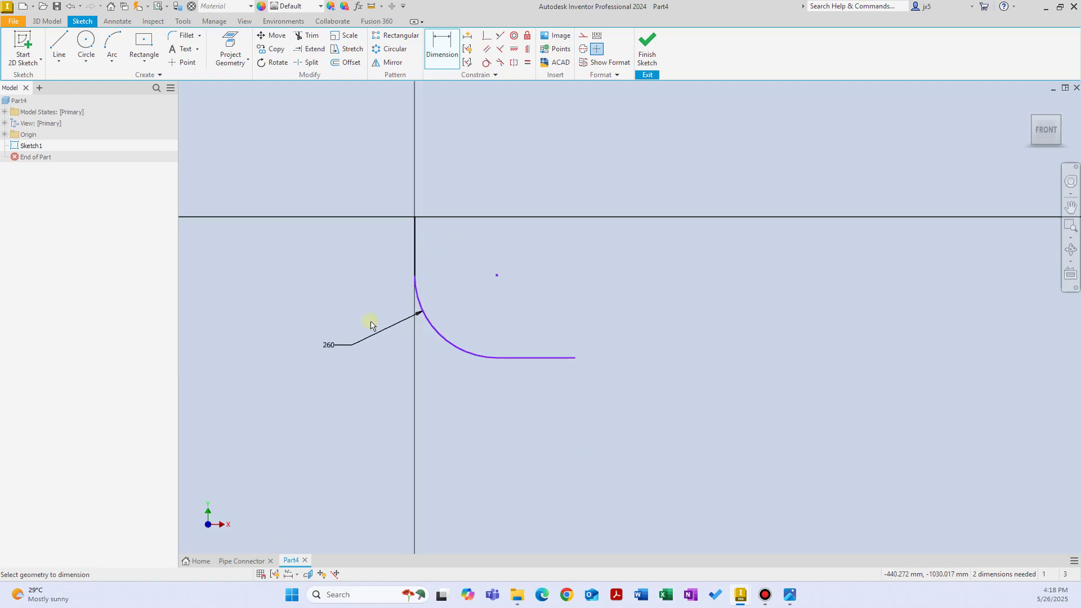
pyautogui.click(246, 561)
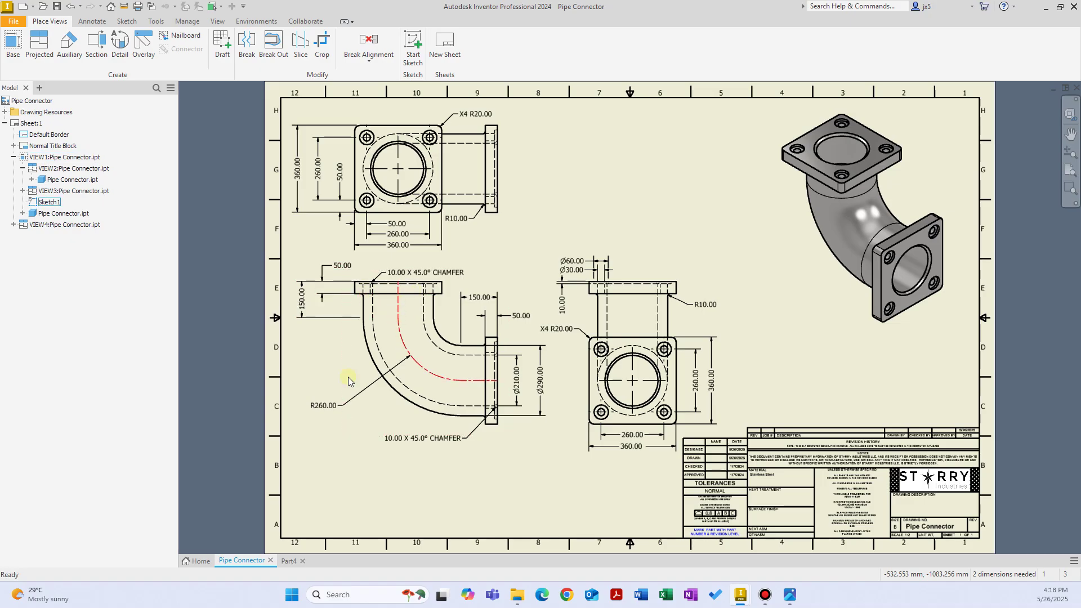
pyautogui.click(289, 561)
pyautogui.click(416, 250)
pyautogui.click(364, 250)
pyautogui.write('100')
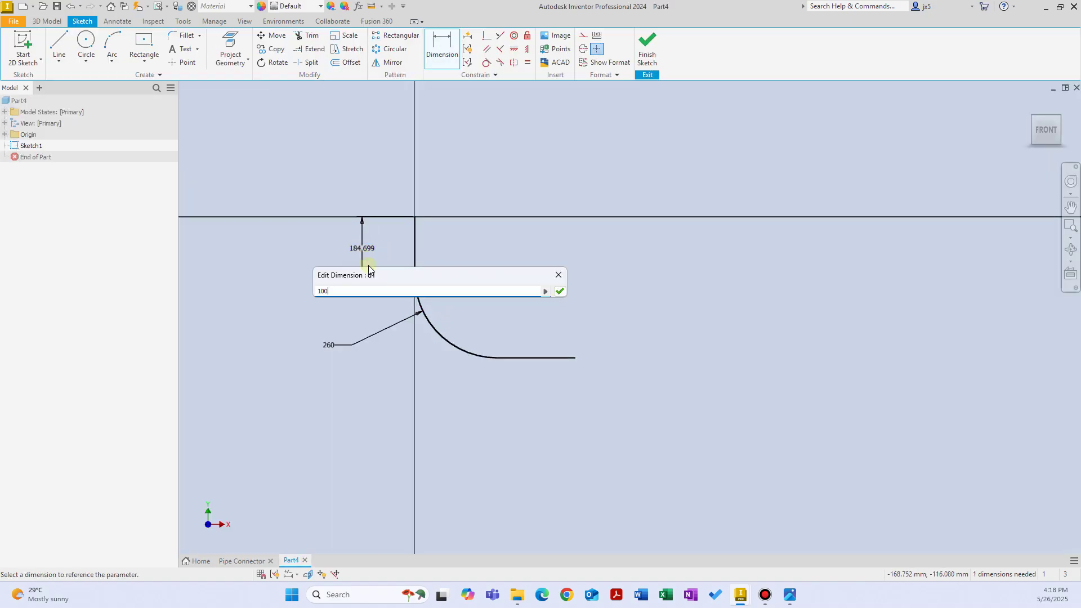
pyautogui.press('Return')
pyautogui.click(555, 332)
pyautogui.click(547, 365)
pyautogui.write('100')
pyautogui.press('Return')
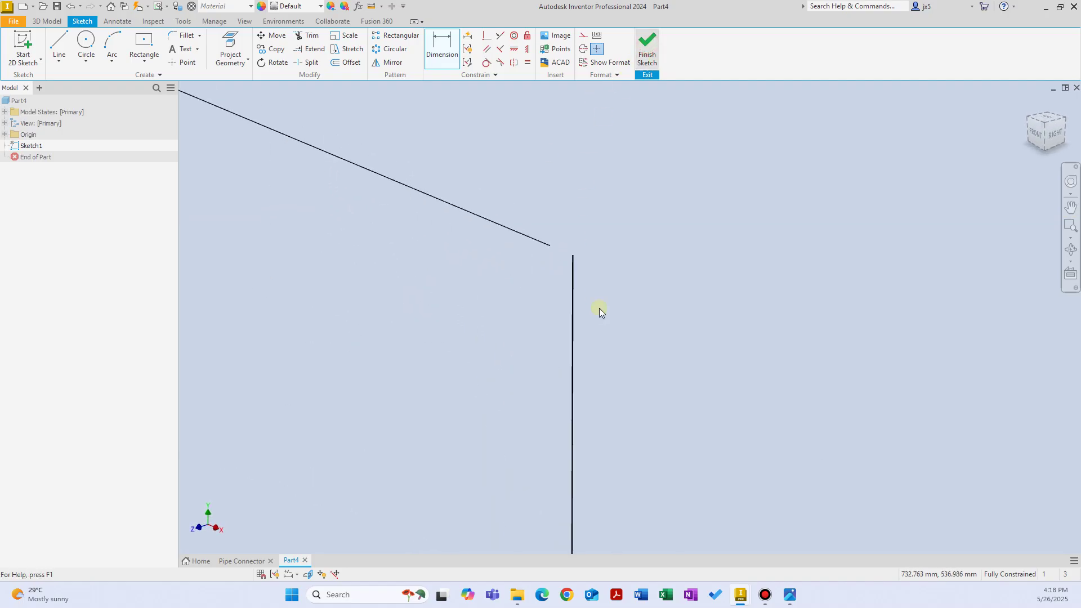
# Finish the path sketch and start a new sketch on the XZ plane at the upper end of the path
pyautogui.moveTo(636, 369); pyautogui.dragTo(419, 233, button='middle')
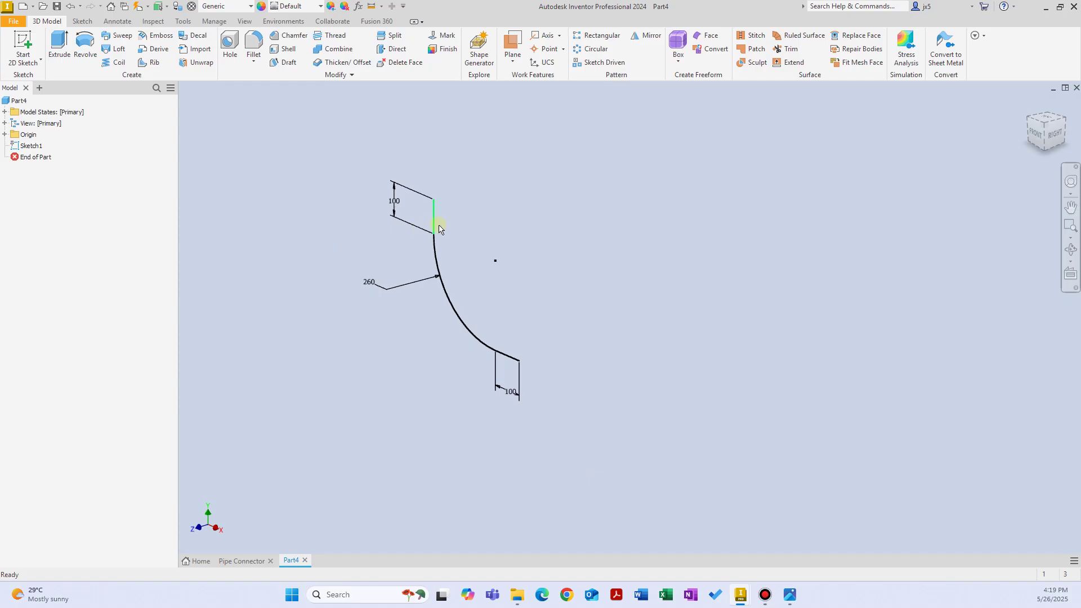
pyautogui.scroll(1, 462, 268)
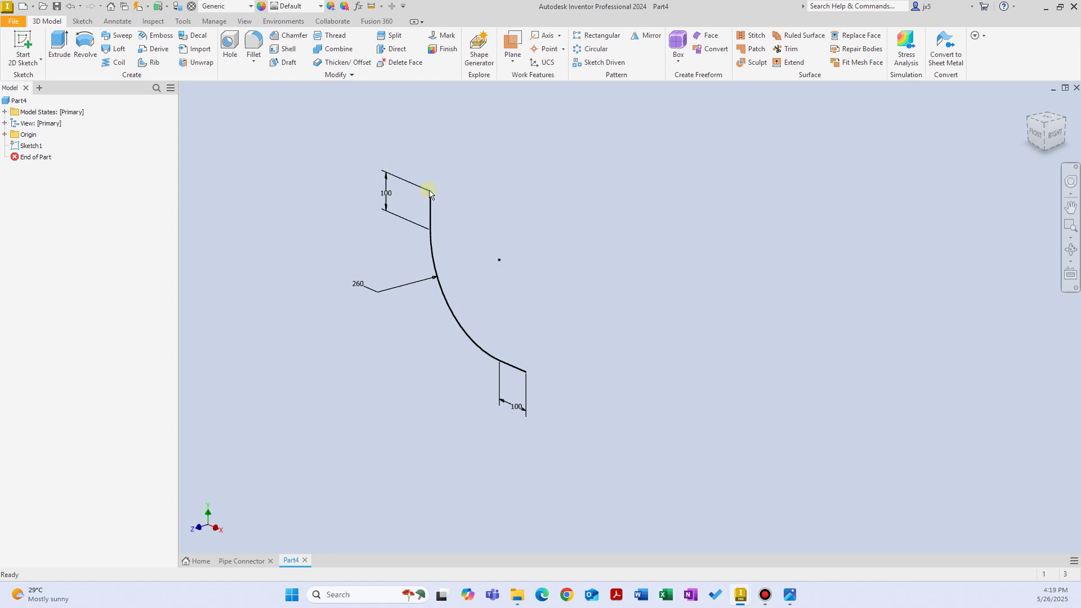
pyautogui.scroll(-3, 432, 196)
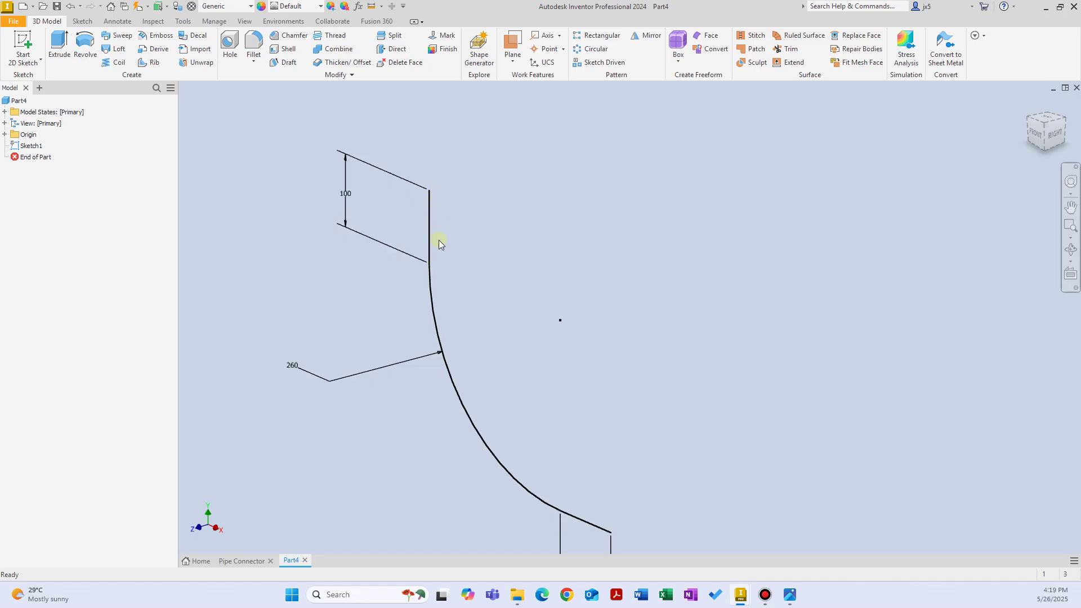
pyautogui.scroll(3, 430, 204)
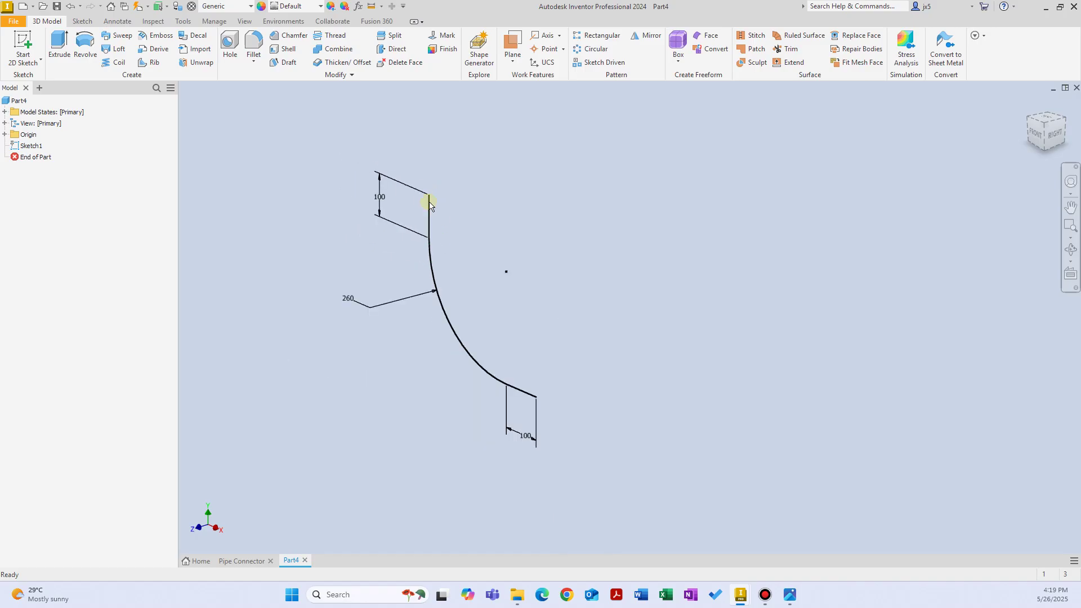
pyautogui.click(6, 134)
pyautogui.click(41, 148)
pyautogui.moveTo(470, 281)
pyautogui.keyDown('shift'); pyautogui.mouseDown(button='middle')
pyautogui.moveTo(536, 273)
pyautogui.moveTo(497, 273)
pyautogui.moveTo(429, 180)
pyautogui.mouseUp(button='middle'); pyautogui.keyUp('shift')
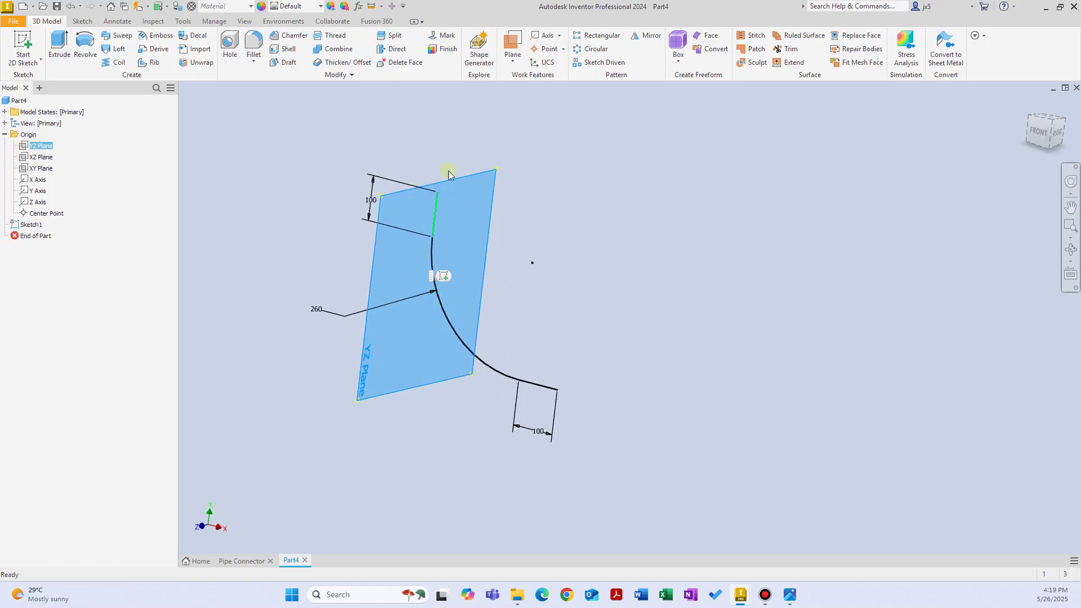
pyautogui.click(42, 158)
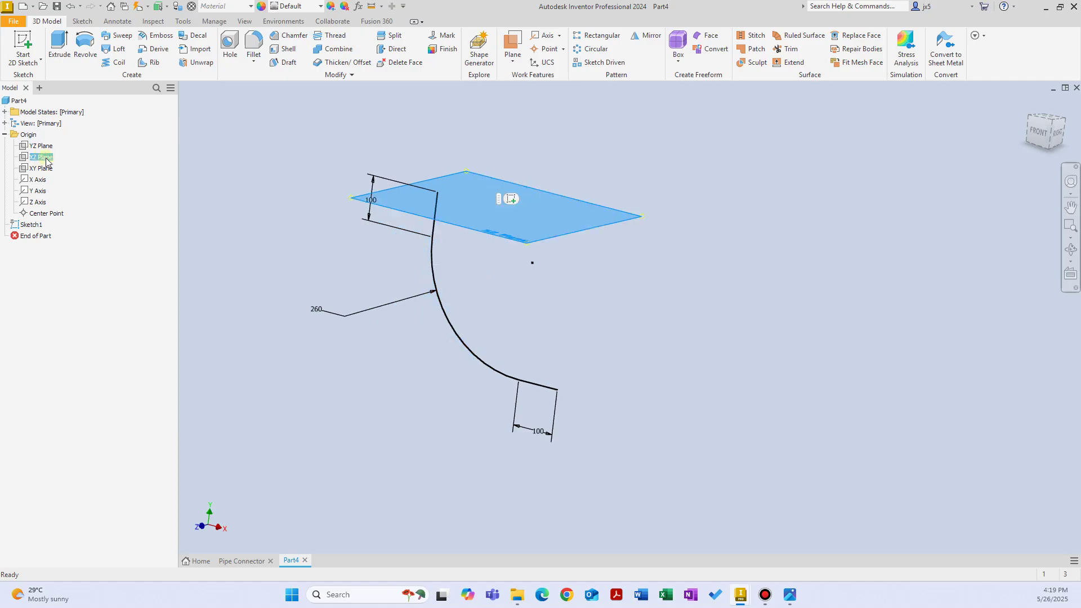
pyautogui.moveTo(539, 267)
pyautogui.keyDown('shift'); pyautogui.mouseDown(button='middle')
pyautogui.moveTo(610, 255)
pyautogui.moveTo(587, 270)
pyautogui.mouseUp(button='middle'); pyautogui.keyUp('shift')
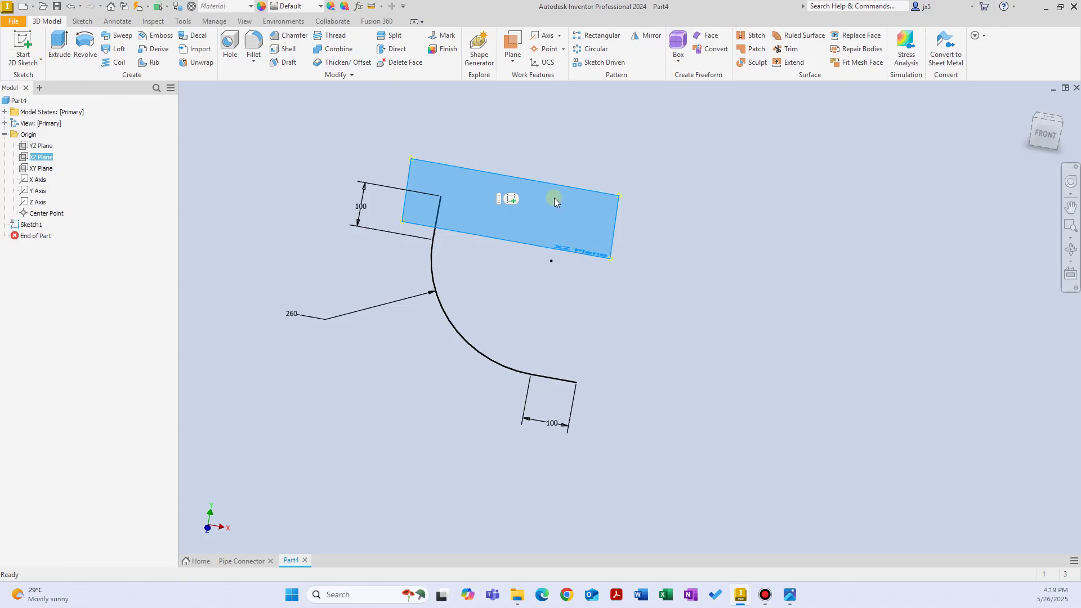
pyautogui.click(514, 198)
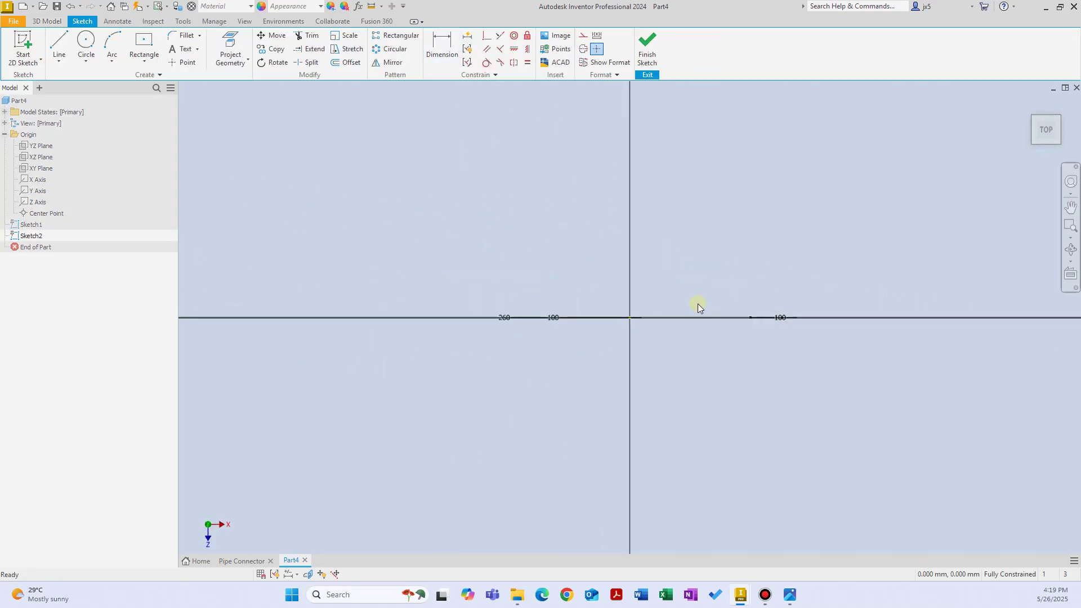
# Draw a circle centred on the origin for the pipe profile and check the pipe's outer diameter in the drawing
pyautogui.rightClick(708, 242)
pyautogui.click(714, 209)
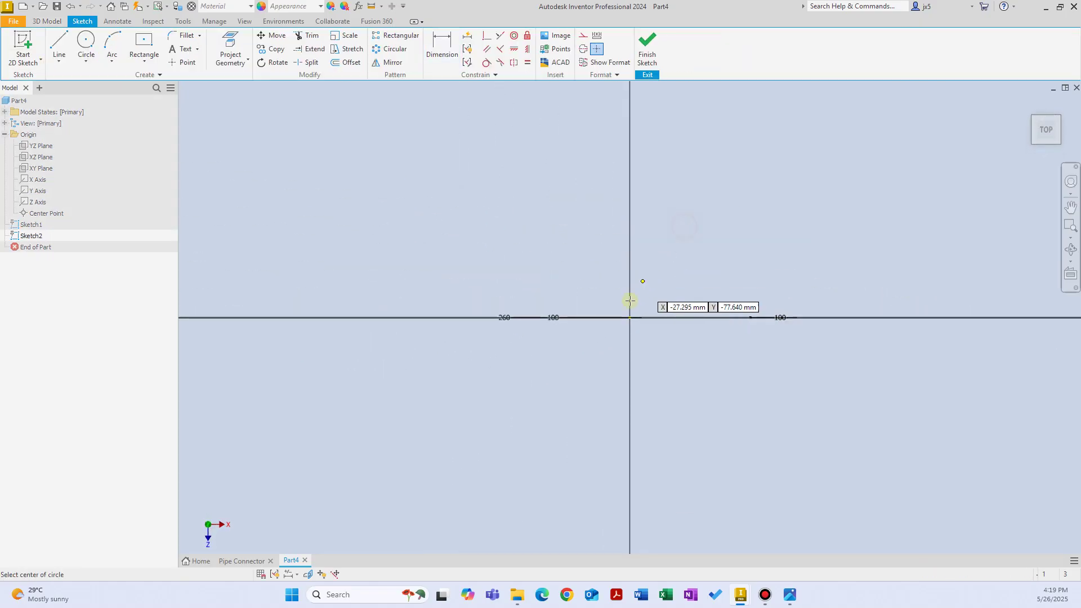
pyautogui.click(631, 317)
pyautogui.click(676, 251)
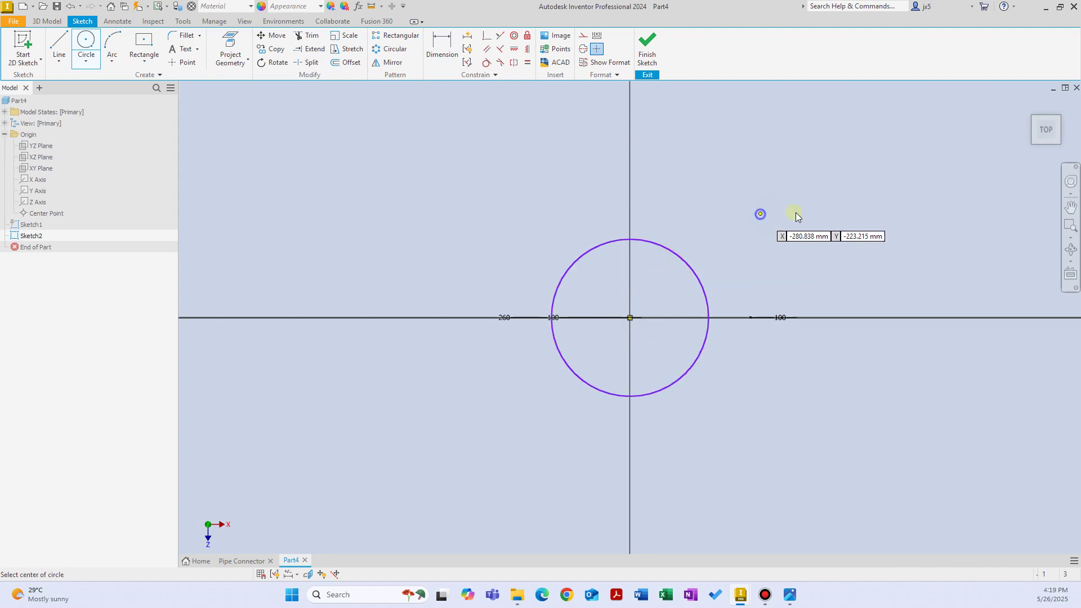
pyautogui.press('Escape')
pyautogui.click(233, 566)
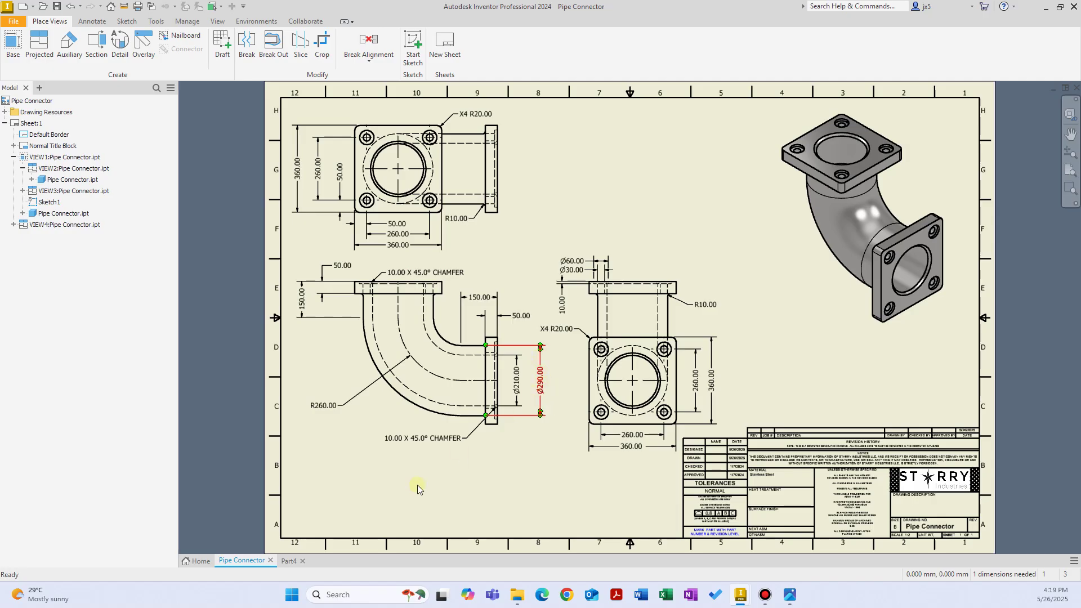
# Dimension the pipe profile circle to a 290 mm diameter and finish the sketch
pyautogui.click(289, 561)
pyautogui.rightClick(755, 178)
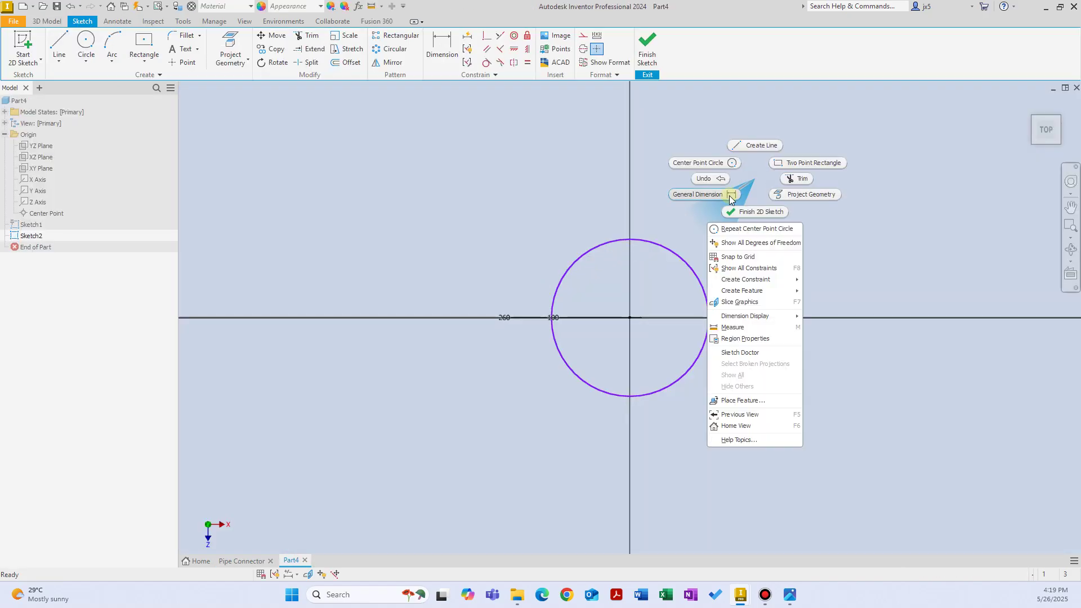
pyautogui.click(731, 195)
pyautogui.click(666, 244)
pyautogui.click(713, 217)
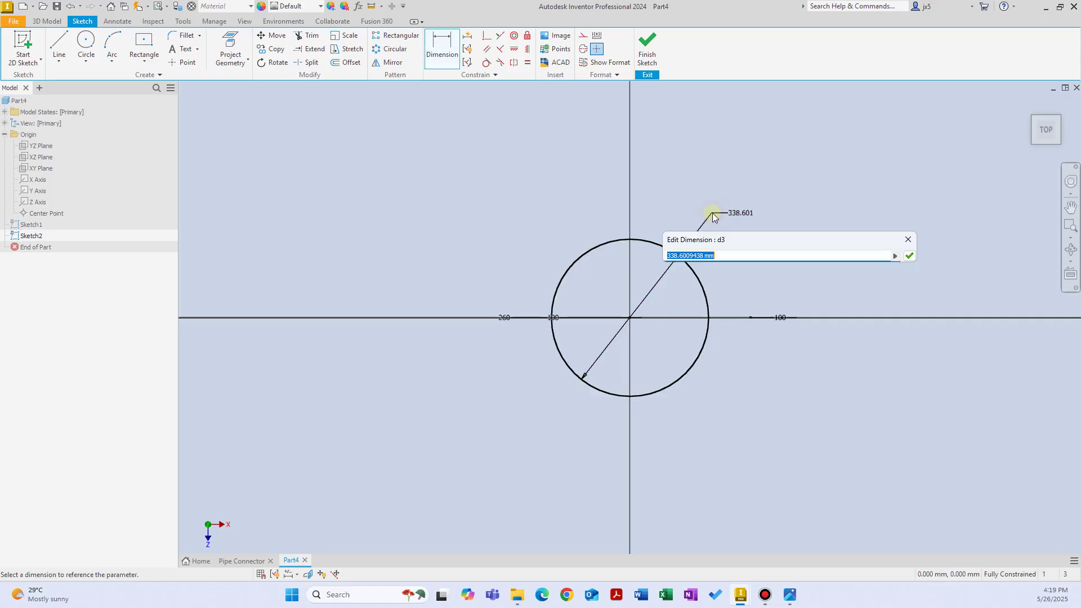
pyautogui.write('290')
pyautogui.press('Return')
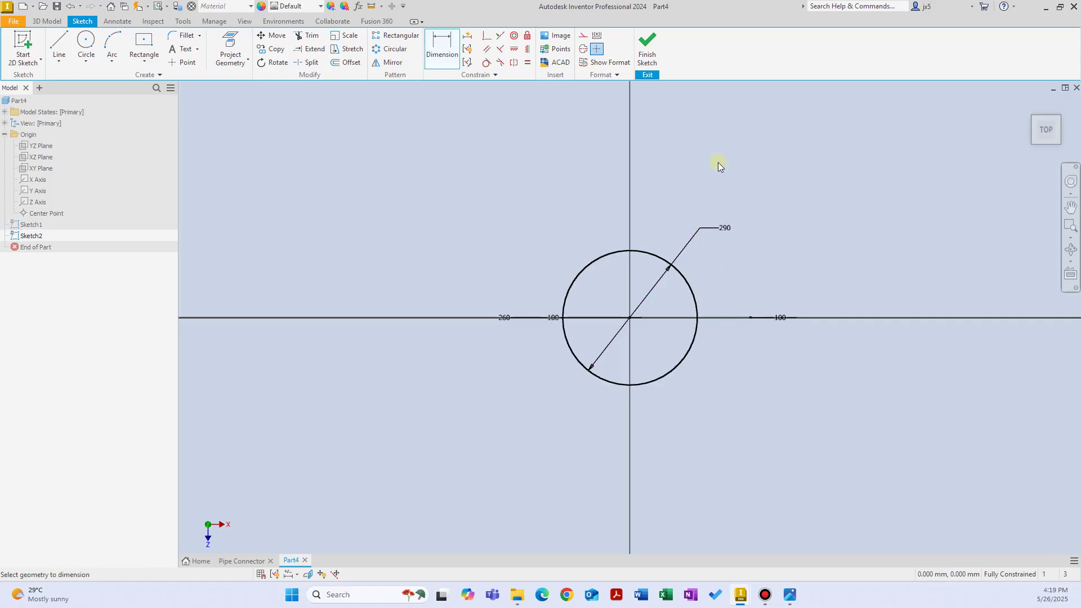
pyautogui.click(649, 47)
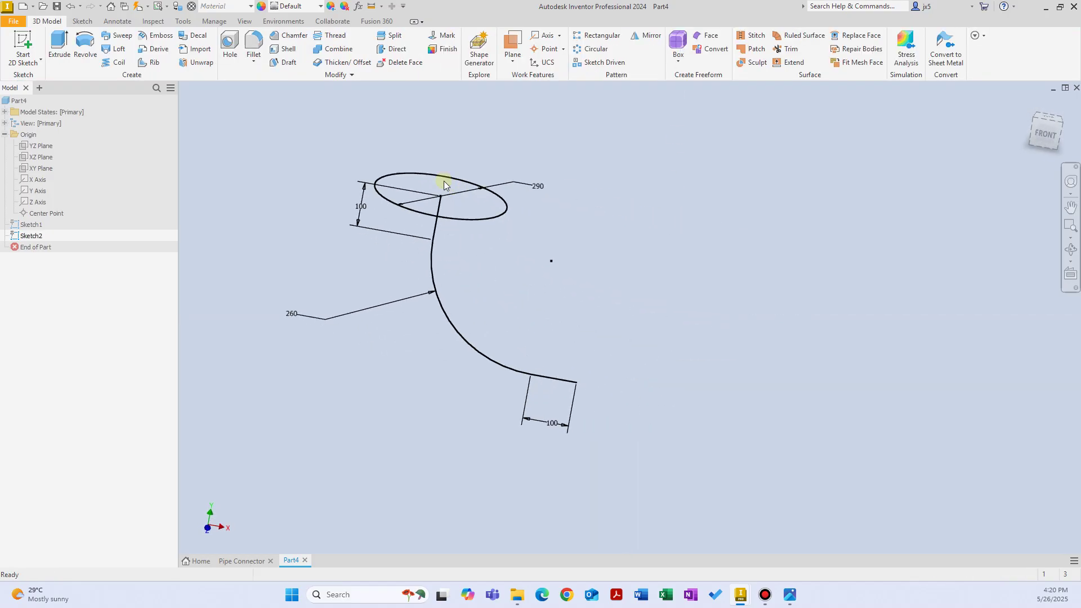
# Sweep the circular profile along the three-curve bend path as a new solid
pyautogui.click(116, 35)
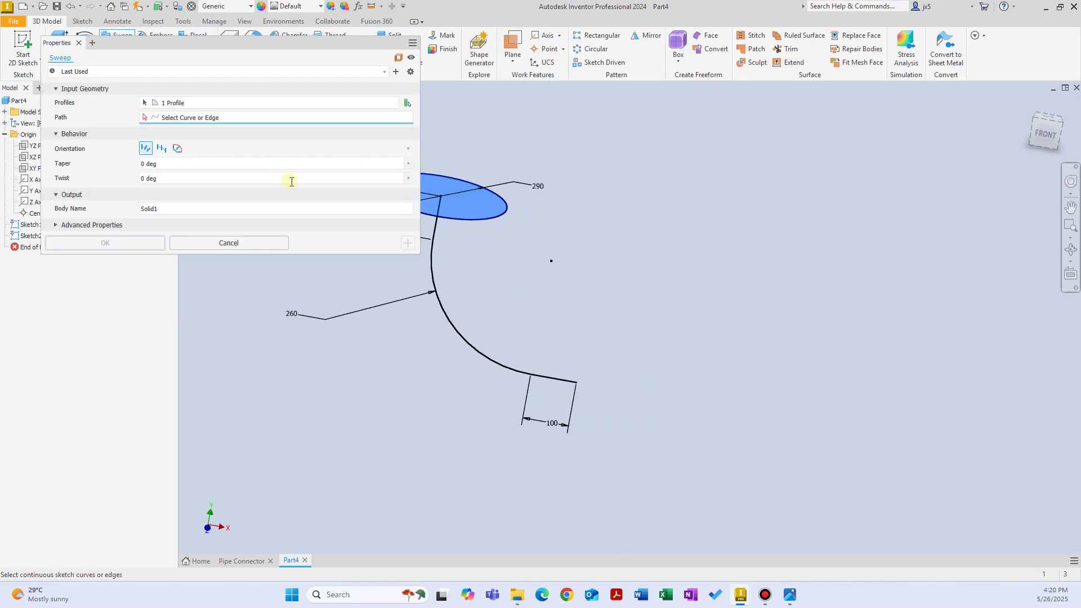
pyautogui.click(430, 253)
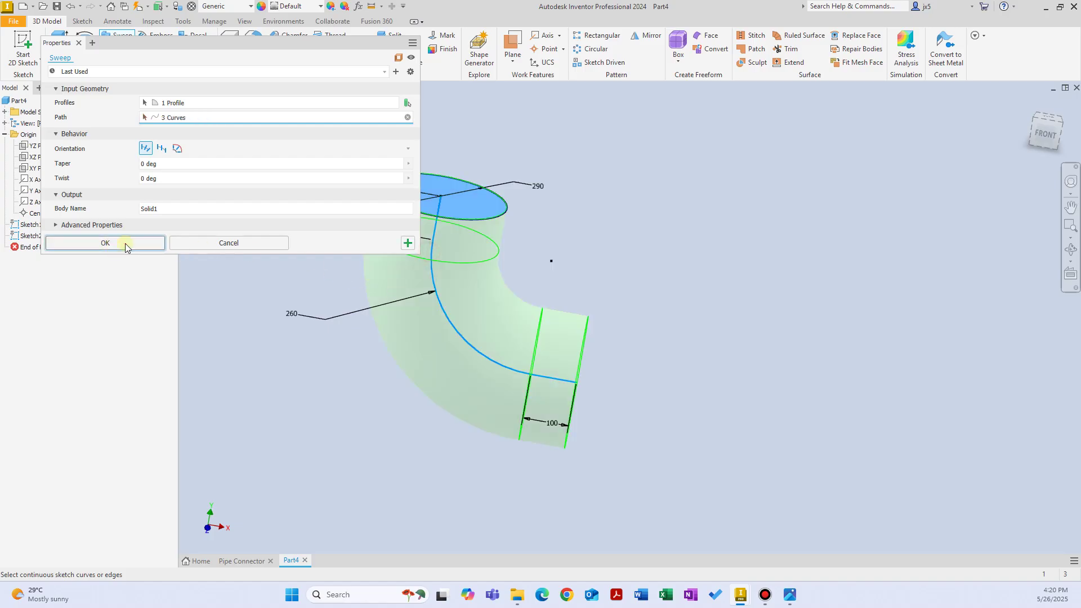
pyautogui.click(125, 243)
pyautogui.keyDown('shift'); pyautogui.moveTo(514, 258); pyautogui.dragTo(458, 221, button='middle'); pyautogui.keyUp('shift')
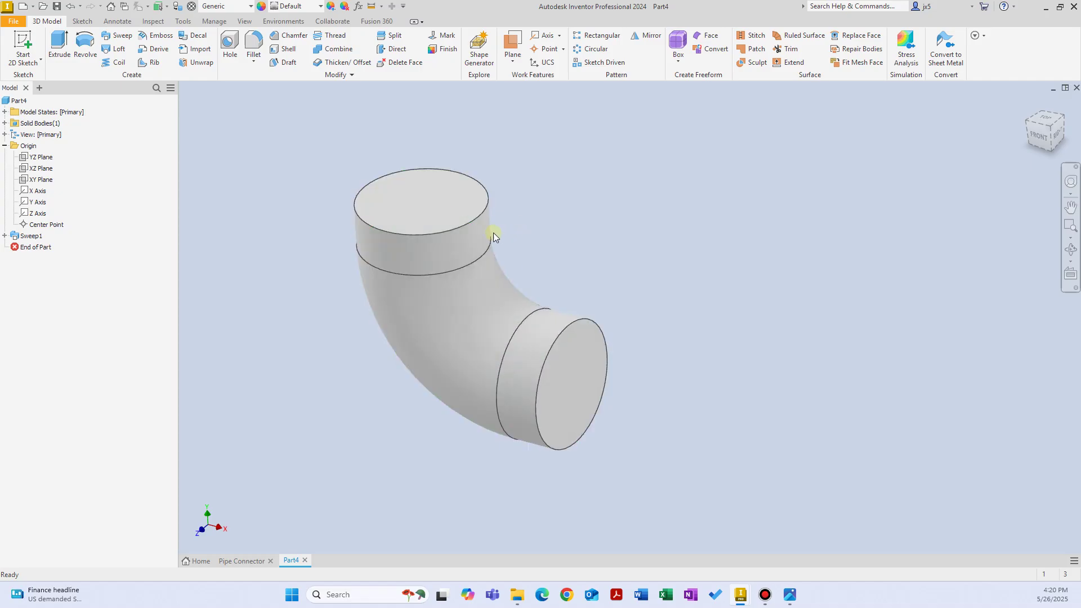
# Check the pipe's inner and outer diameters in the drawing to work out the wall thickness
pyautogui.click(242, 561)
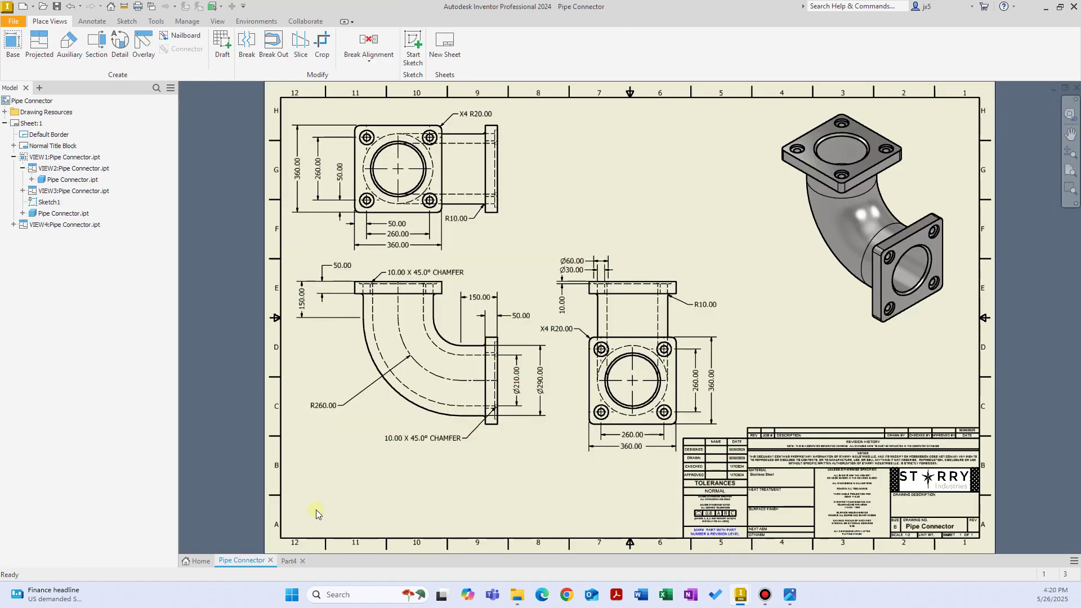
pyautogui.click(516, 381)
pyautogui.click(541, 383)
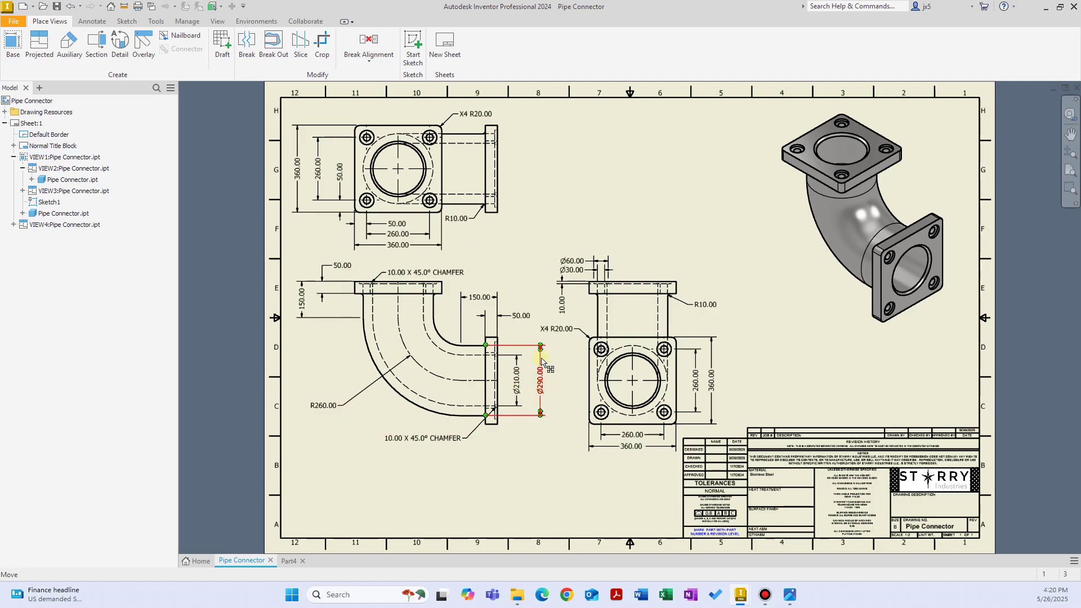
pyautogui.press('Escape')
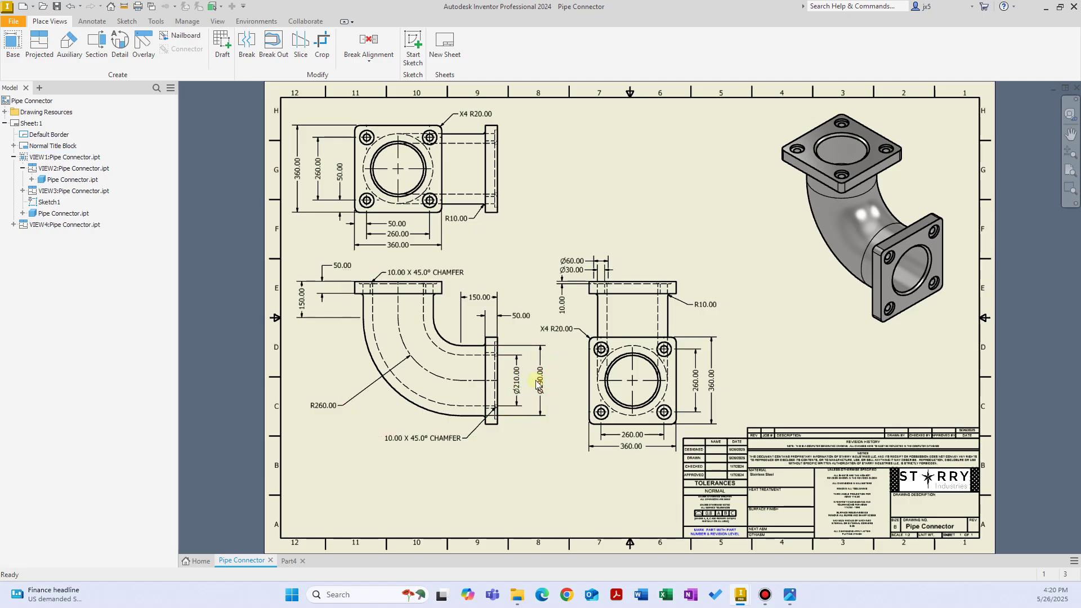
pyautogui.click(519, 360)
# Shell the pipe with a 40 mm wall thickness, removing the end face of the horizontal leg
pyautogui.click(289, 560)
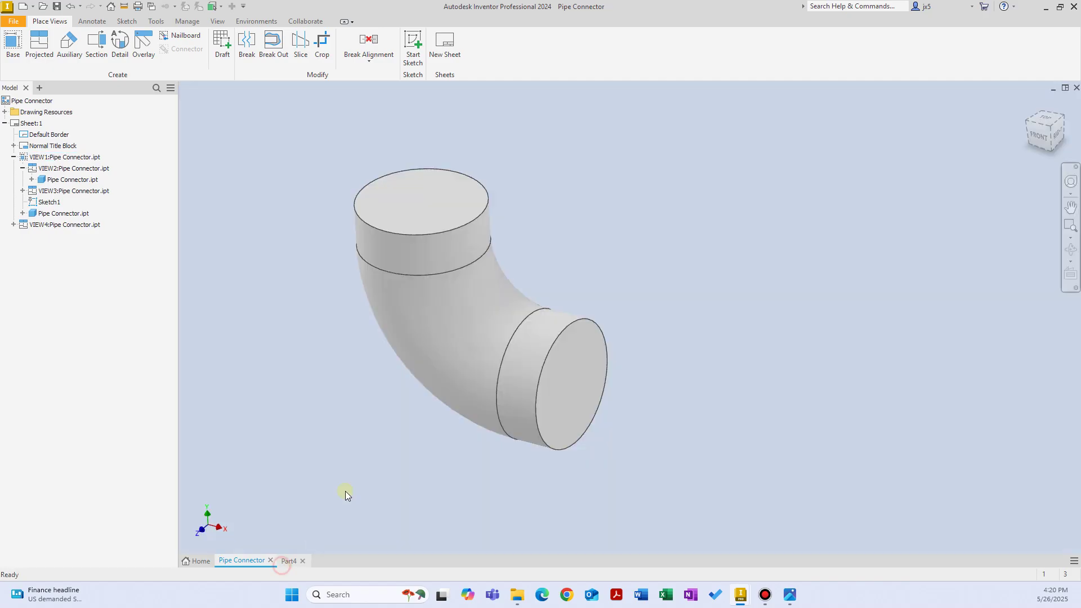
pyautogui.click(286, 49)
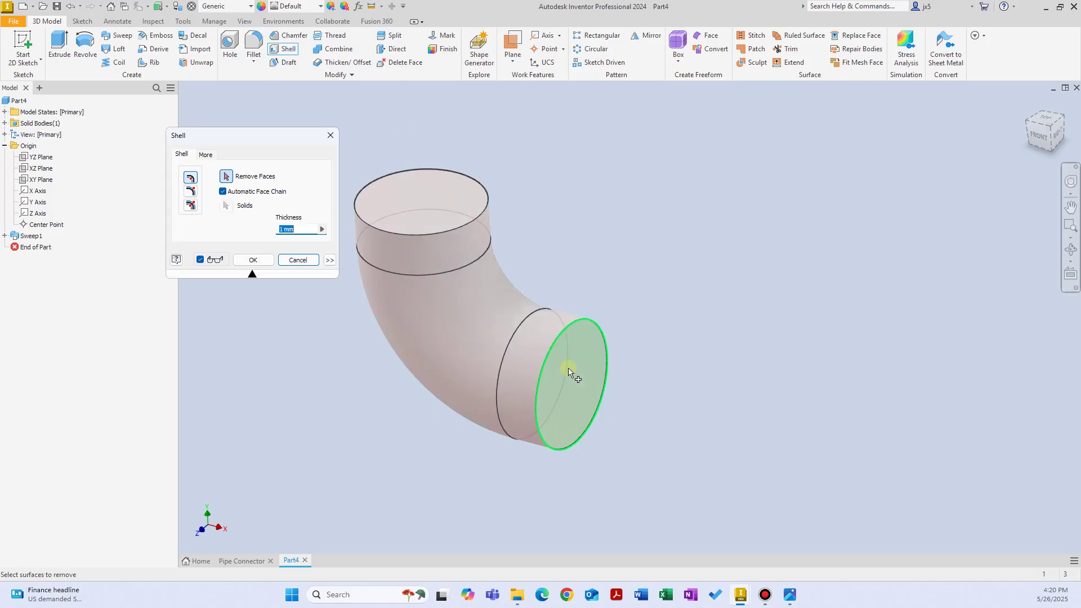
pyautogui.click(538, 354)
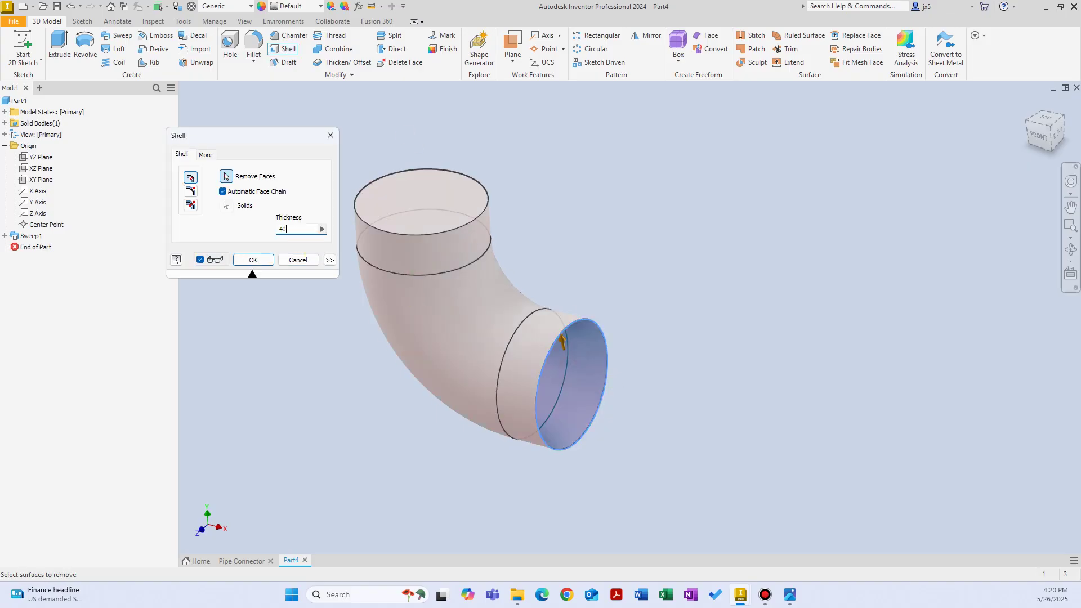
pyautogui.write('40')
pyautogui.click(263, 260)
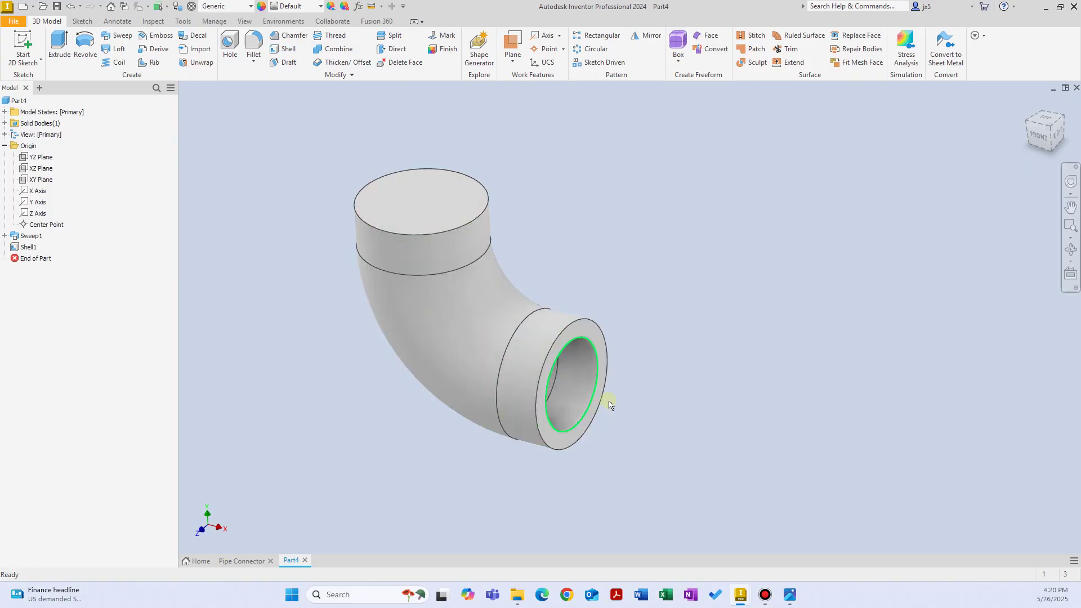
# Edit the shell to also remove the upper end face of the pipe
pyautogui.doubleClick(29, 247)
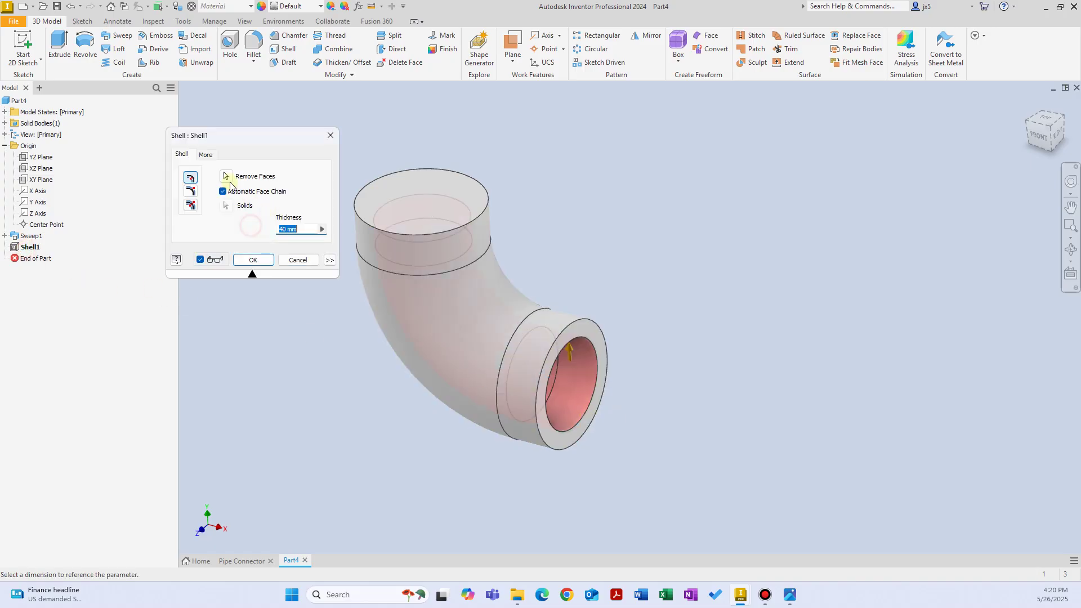
pyautogui.click(226, 176)
pyautogui.click(397, 218)
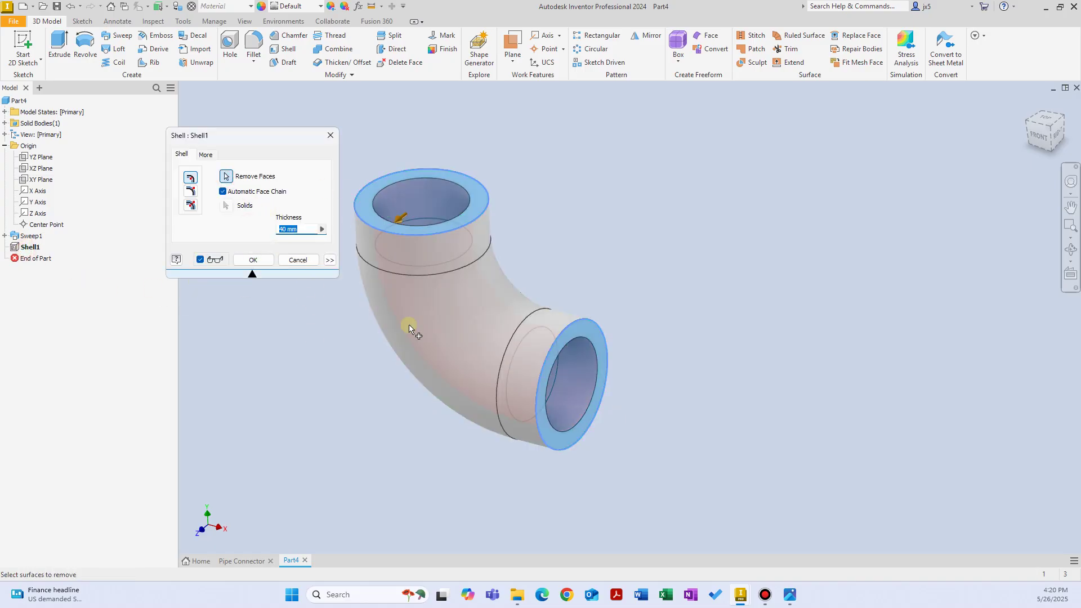
pyautogui.click(257, 262)
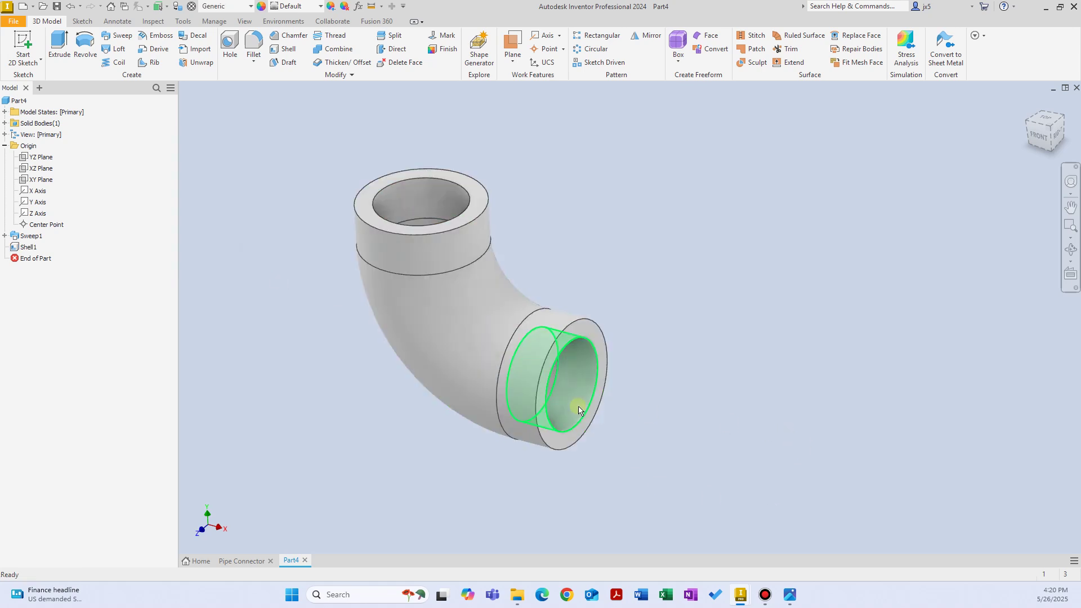
# Check the flanged shape in the drawing and start a new sketch on the pipe's upper ring face
pyautogui.click(236, 562)
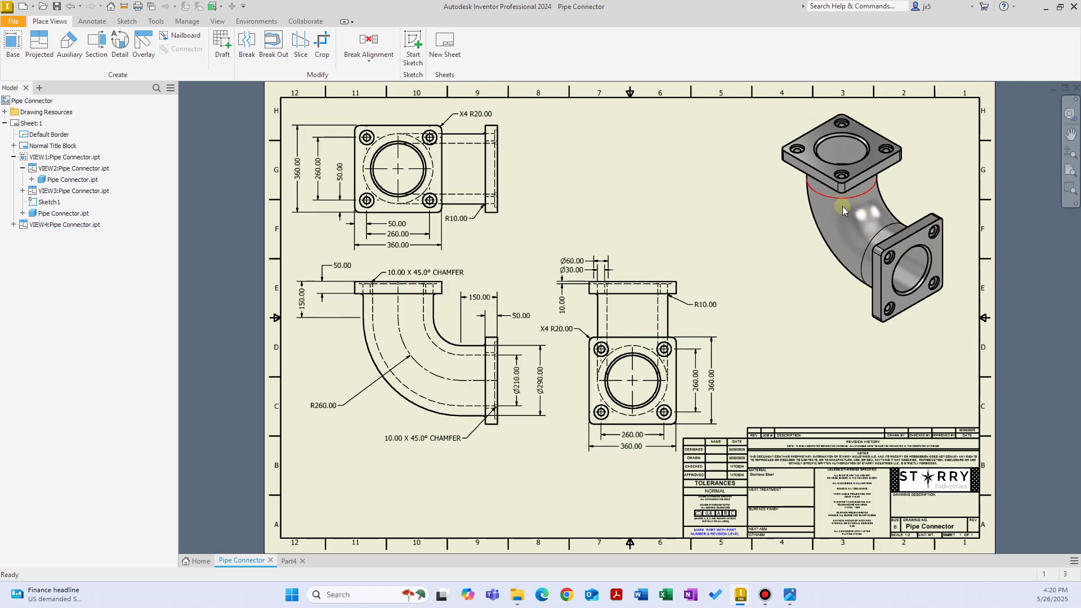
pyautogui.click(871, 248)
pyautogui.click(288, 561)
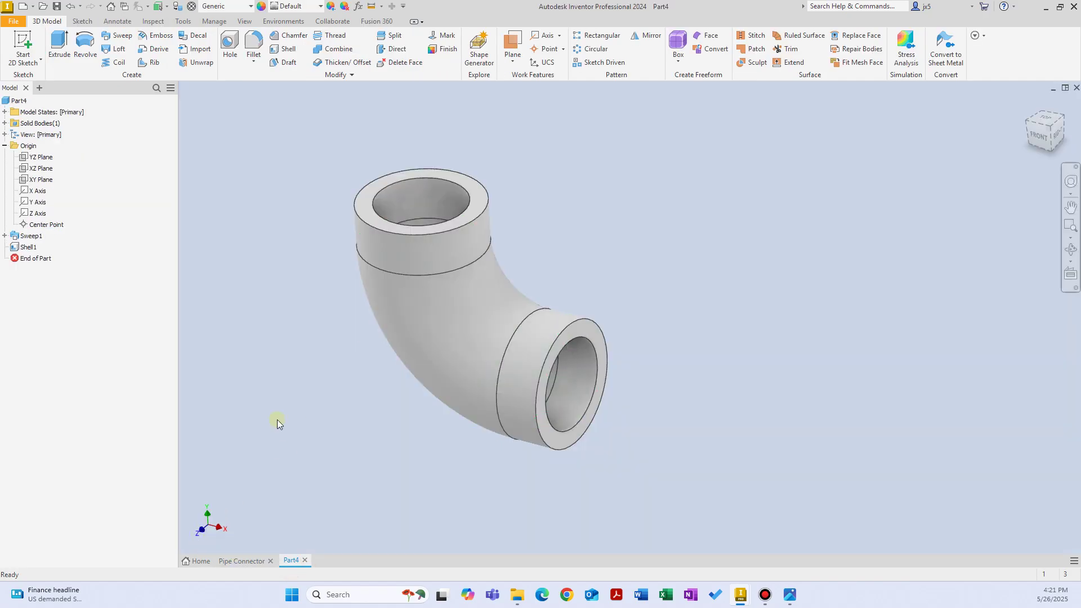
pyautogui.rightClick(311, 355)
pyautogui.click(314, 382)
pyautogui.click(482, 198)
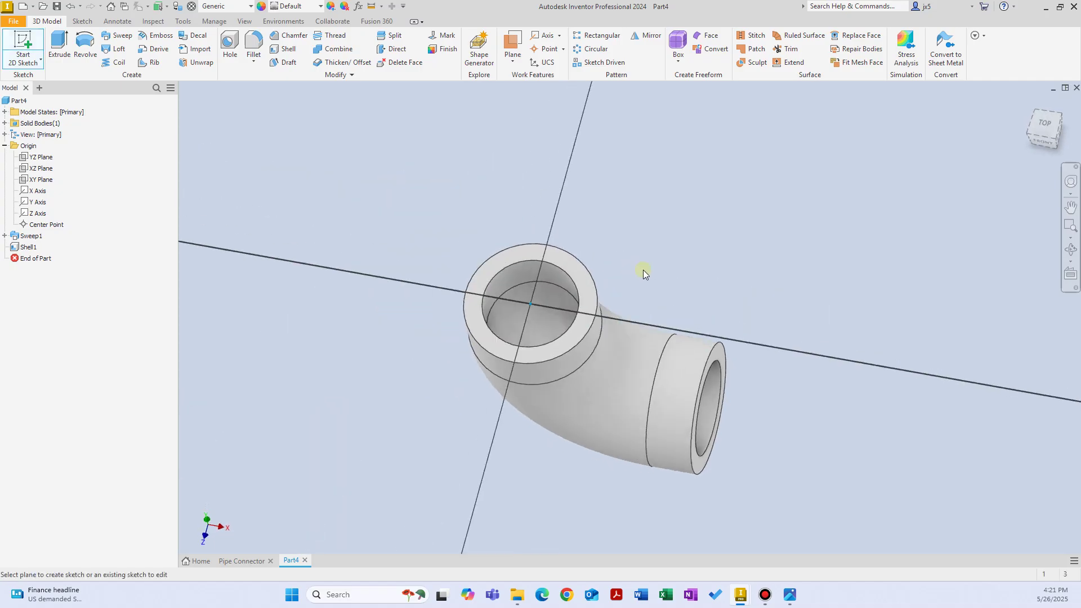
# Draw a two-point centre rectangle about 598 mm wide on the pipe's centre and project the ring face's circular edges
pyautogui.click(143, 42)
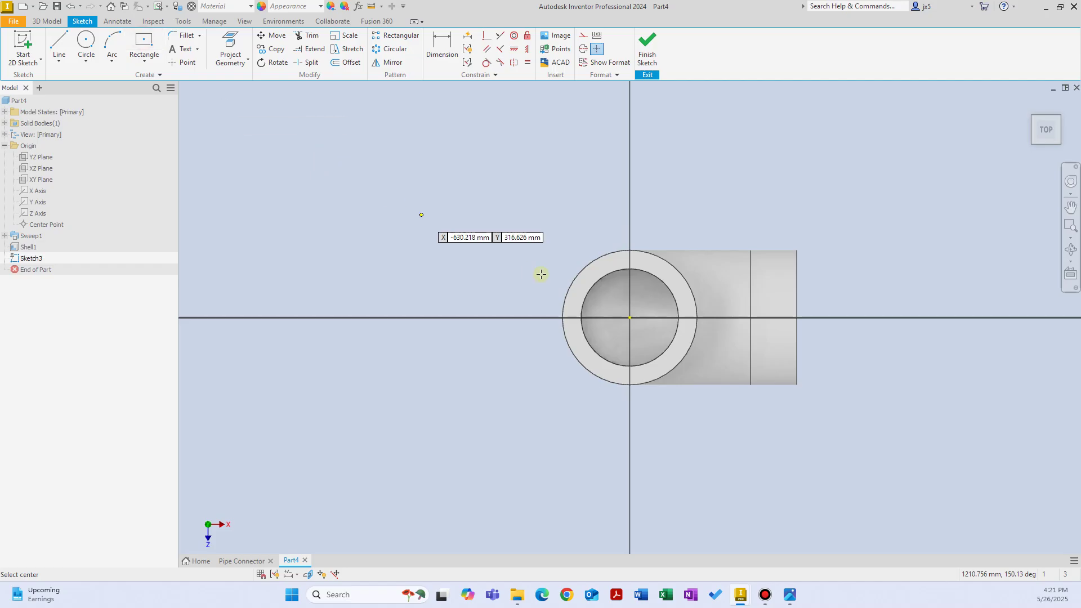
pyautogui.click(144, 61)
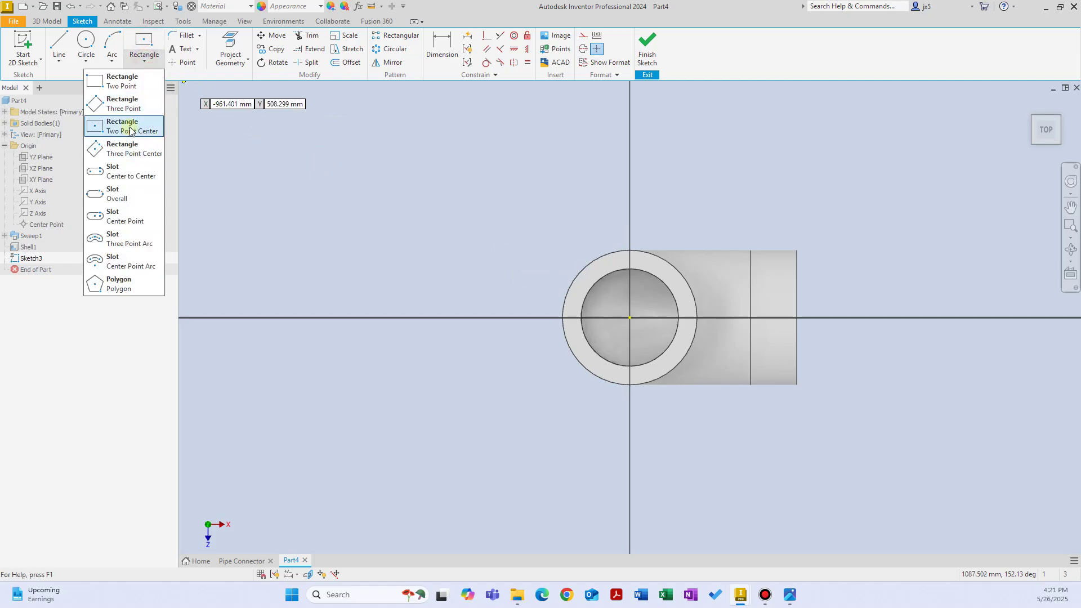
pyautogui.click(130, 129)
pyautogui.click(630, 318)
pyautogui.click(770, 203)
pyautogui.rightClick(693, 158)
pyautogui.click(689, 217)
pyautogui.click(644, 260)
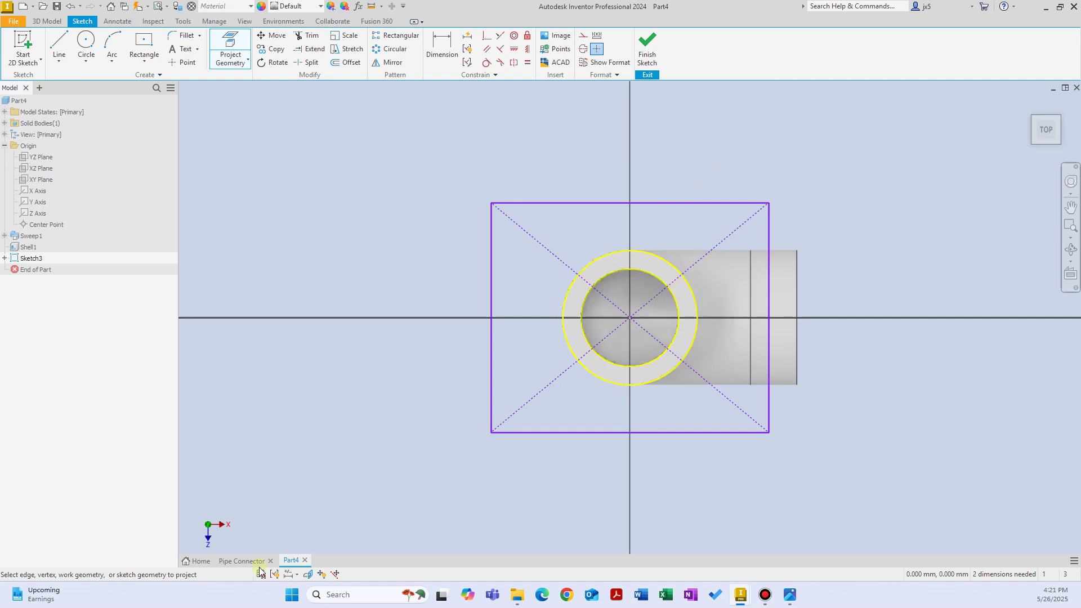
# Check the overall size of the square flange in the drawing's top view
pyautogui.click(241, 561)
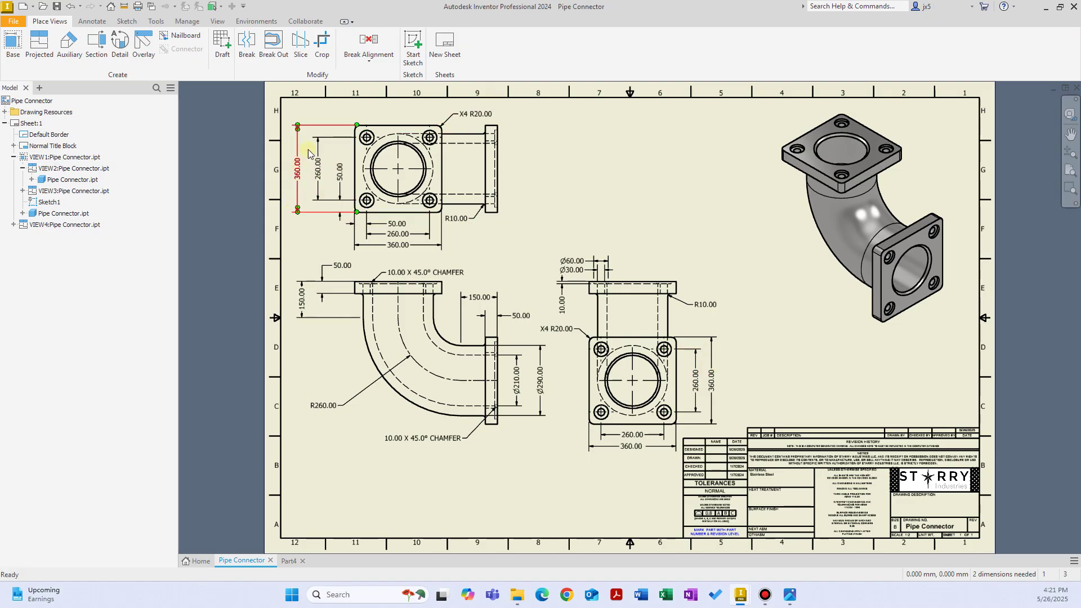
pyautogui.click(289, 562)
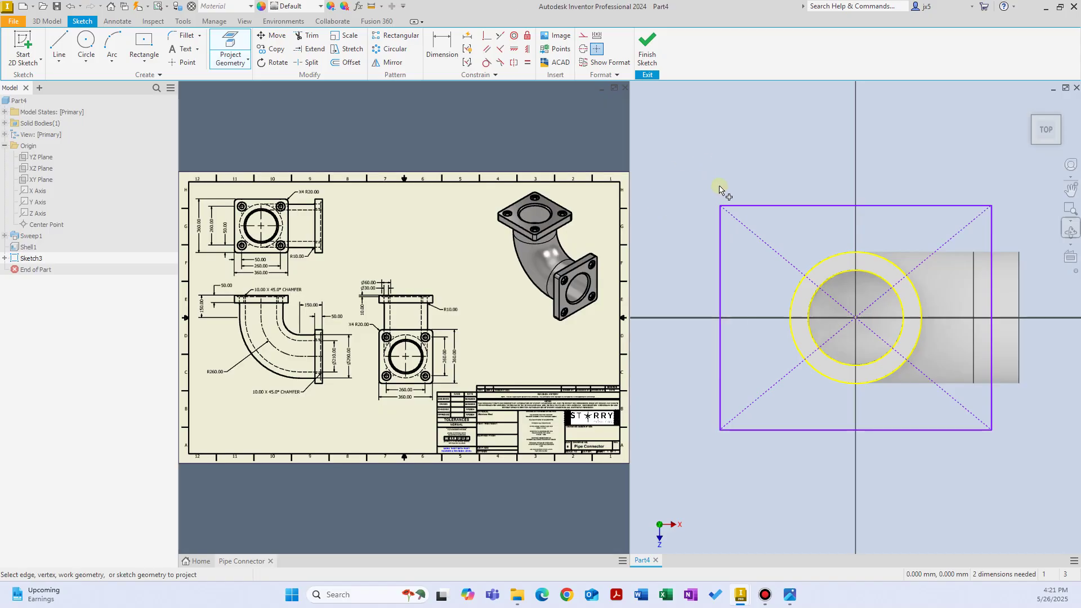
pyautogui.click(247, 561)
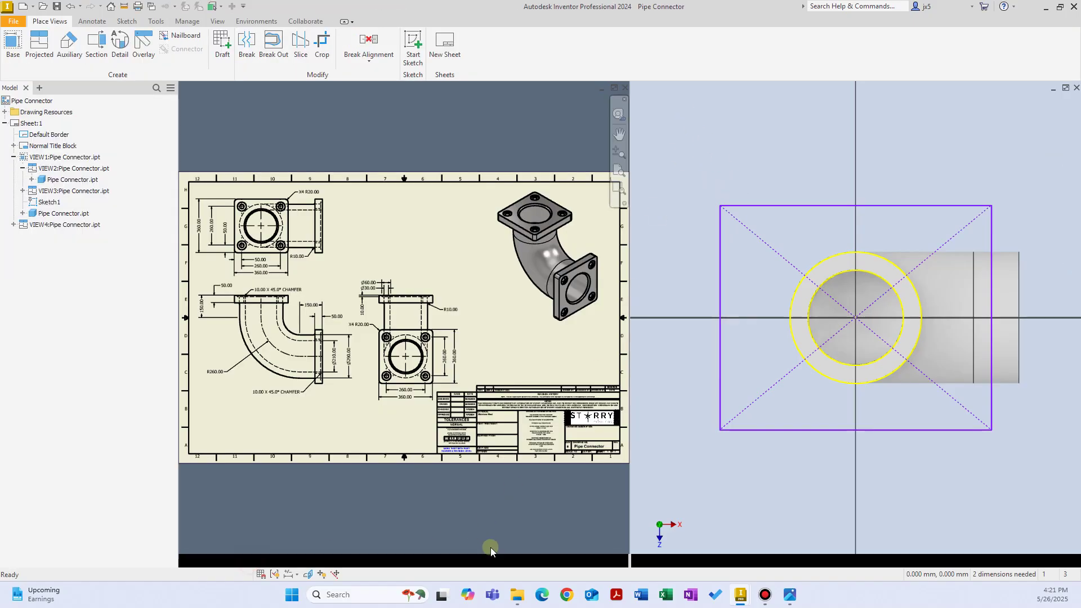
pyautogui.click(287, 562)
# Dimension the flange rectangle's width to 360 mm, set its height equal to the width dimension, and finish the sketch
pyautogui.rightClick(741, 158)
pyautogui.click(696, 195)
pyautogui.click(694, 203)
pyautogui.click(681, 169)
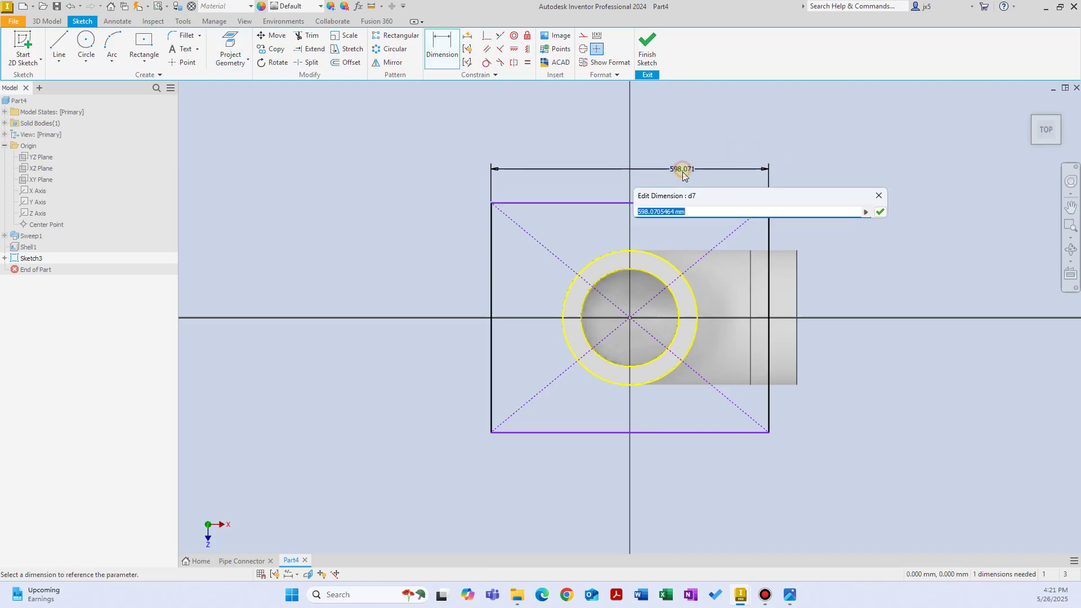
pyautogui.press('Return')
pyautogui.click(715, 268)
pyautogui.click(845, 289)
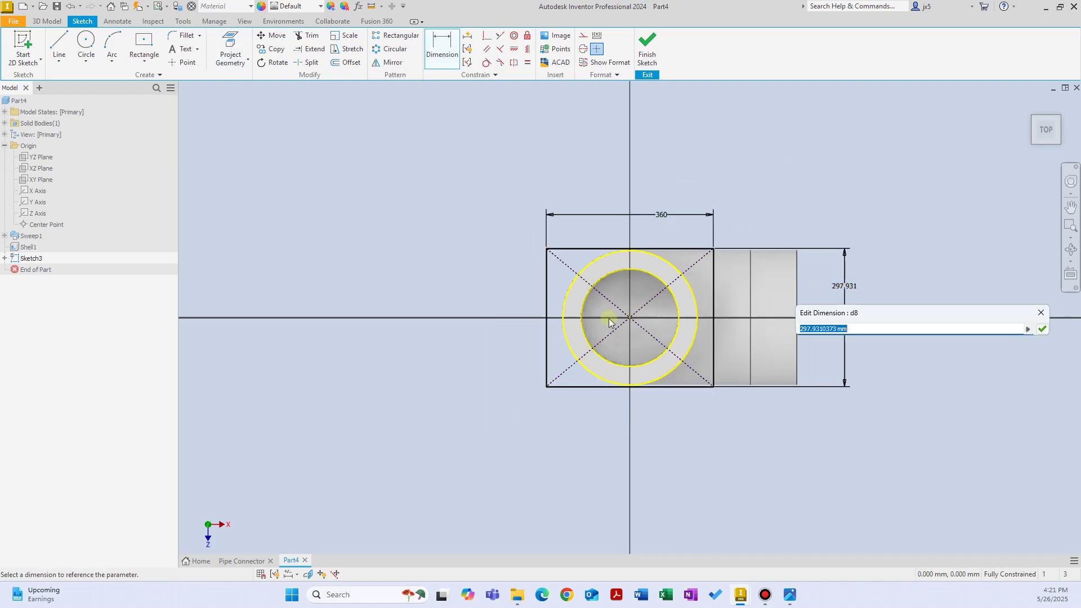
pyautogui.press('Return')
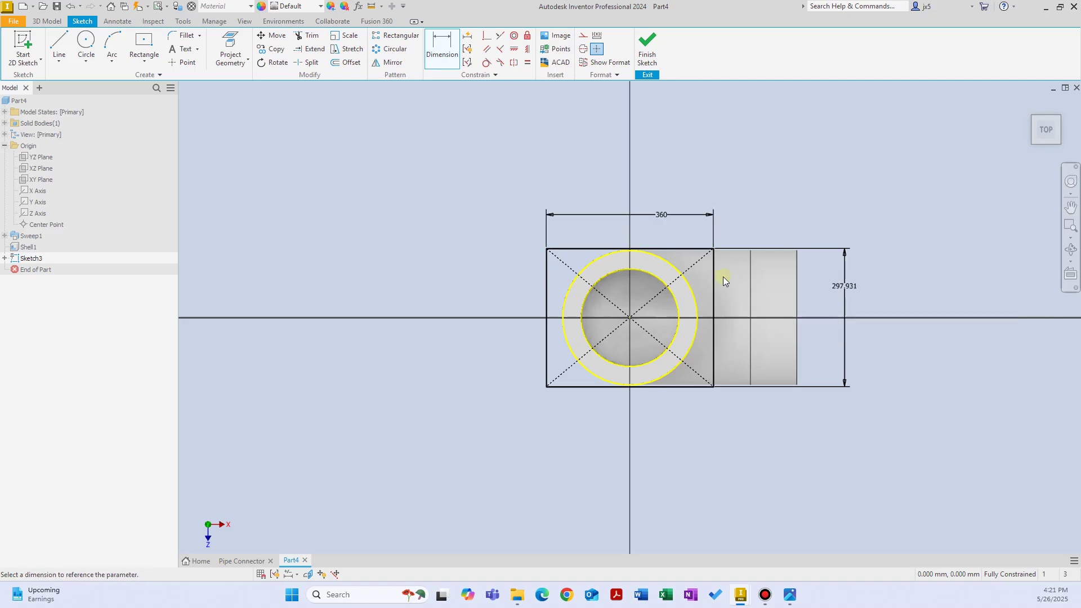
pyautogui.click(648, 48)
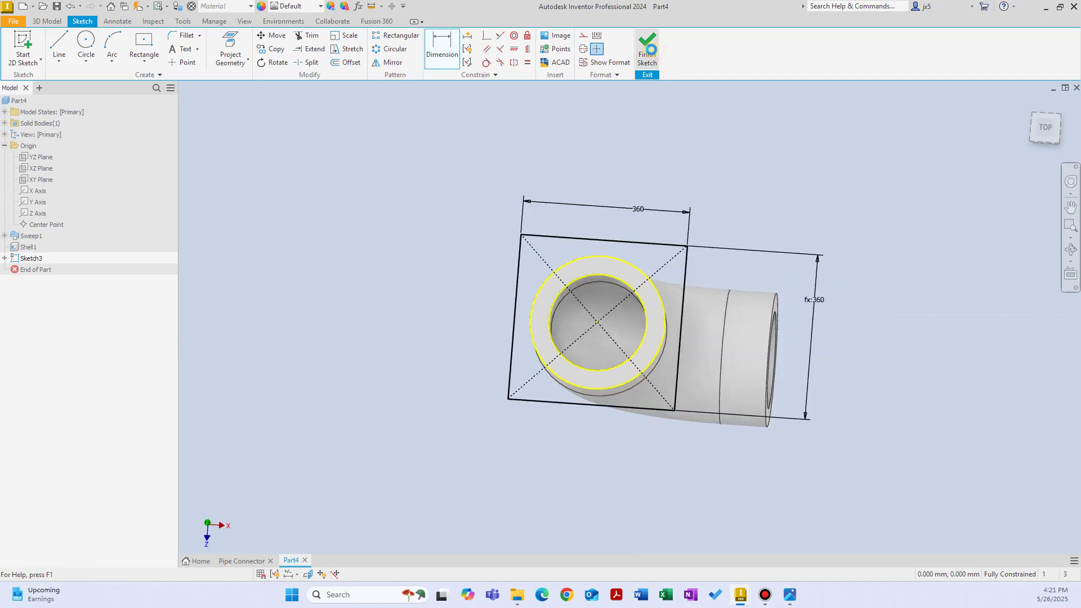
# Check the flange thickness in the drawing's front view
pyautogui.click(253, 562)
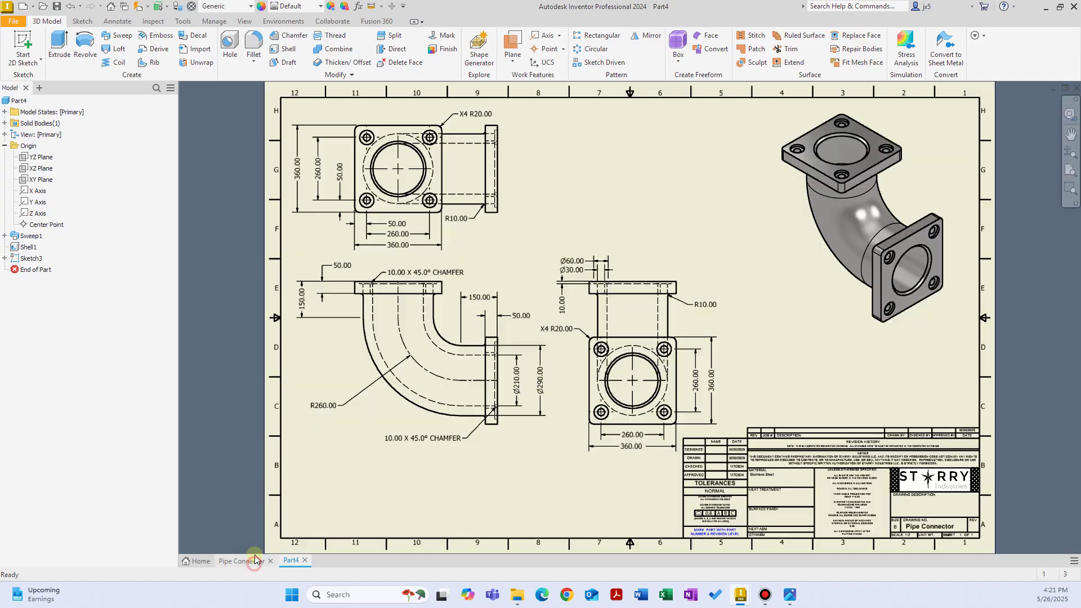
pyautogui.moveTo(343, 277); pyautogui.dragTo(349, 267)
pyautogui.click(290, 561)
# Extrude the square flange region and the pipe's ring region together by 50 mm, joined to the pipe and leaving the bore open
pyautogui.rightClick(330, 341)
pyautogui.click(343, 309)
pyautogui.click(427, 245)
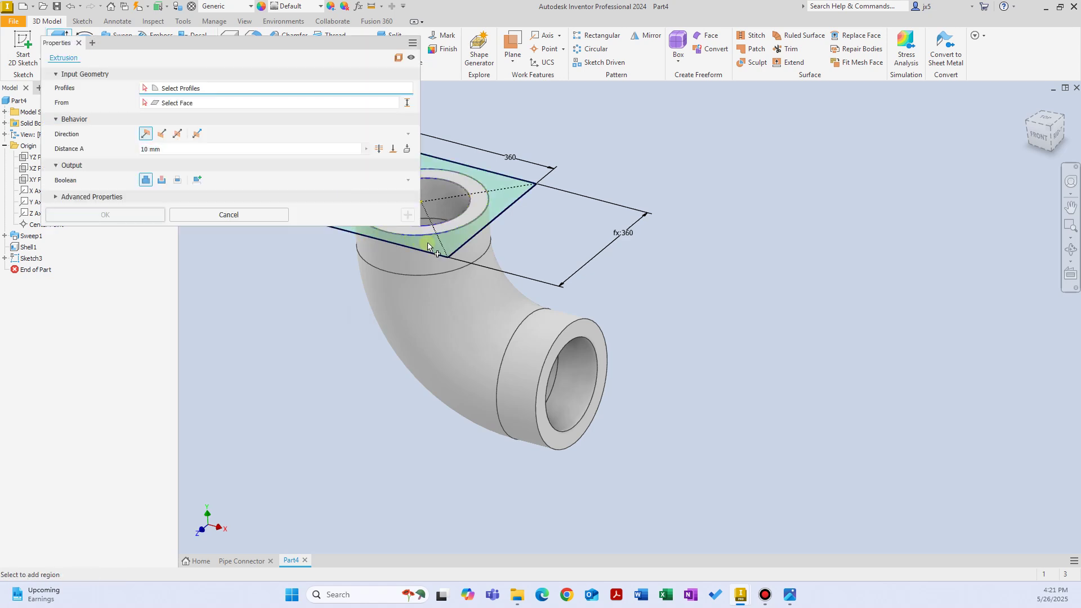
pyautogui.click(477, 213)
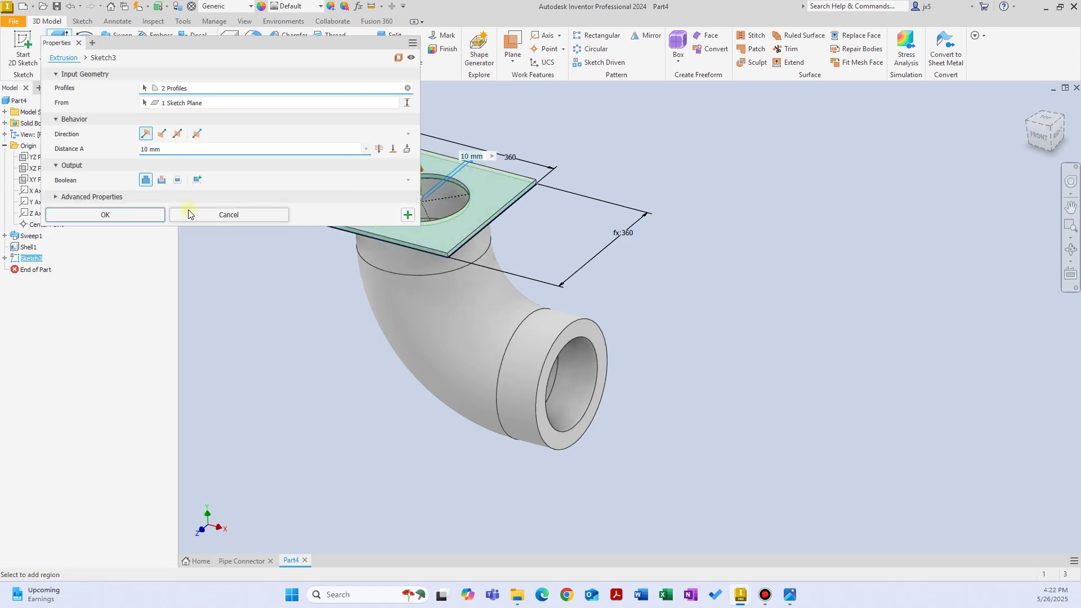
pyautogui.click(201, 151)
pyautogui.write('50')
pyautogui.click(137, 220)
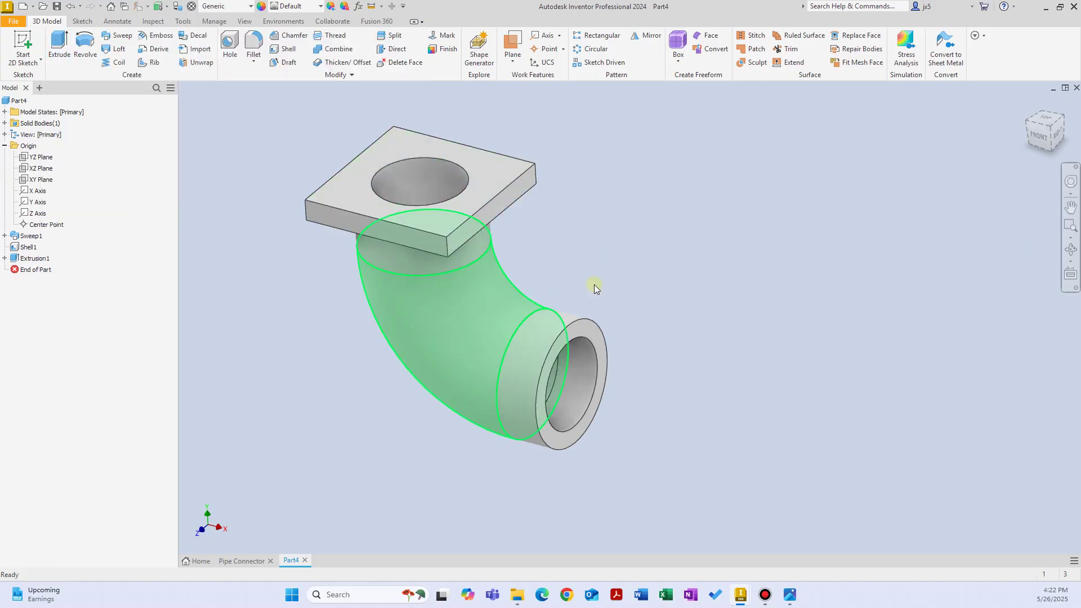
# Start a sketch on the ring-shaped end face of the horizontal pipe leg and project the face's circular edges
pyautogui.rightClick(680, 217)
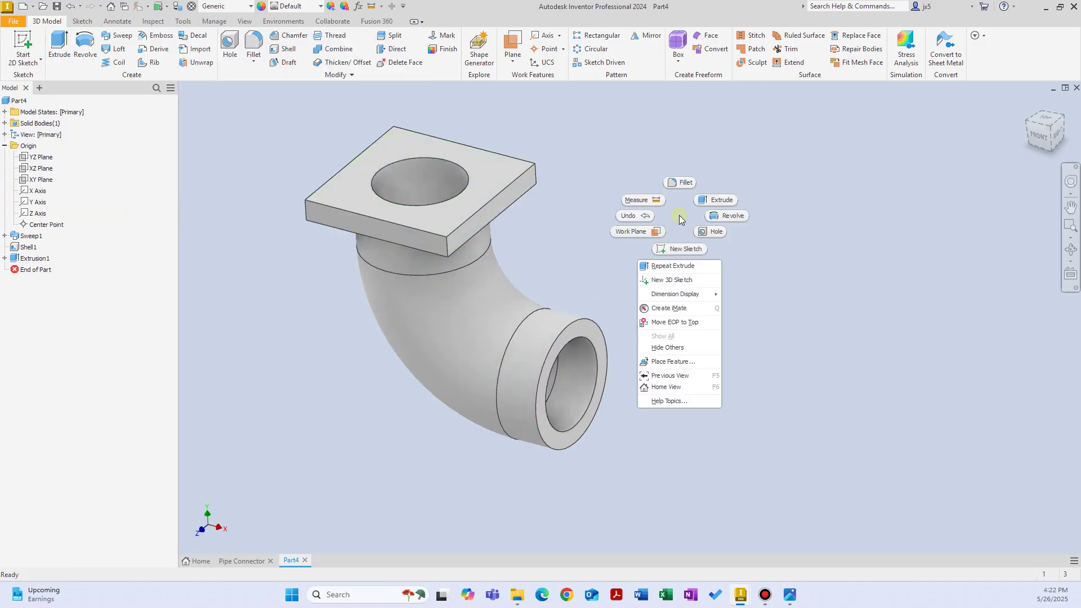
pyautogui.click(685, 248)
pyautogui.click(600, 345)
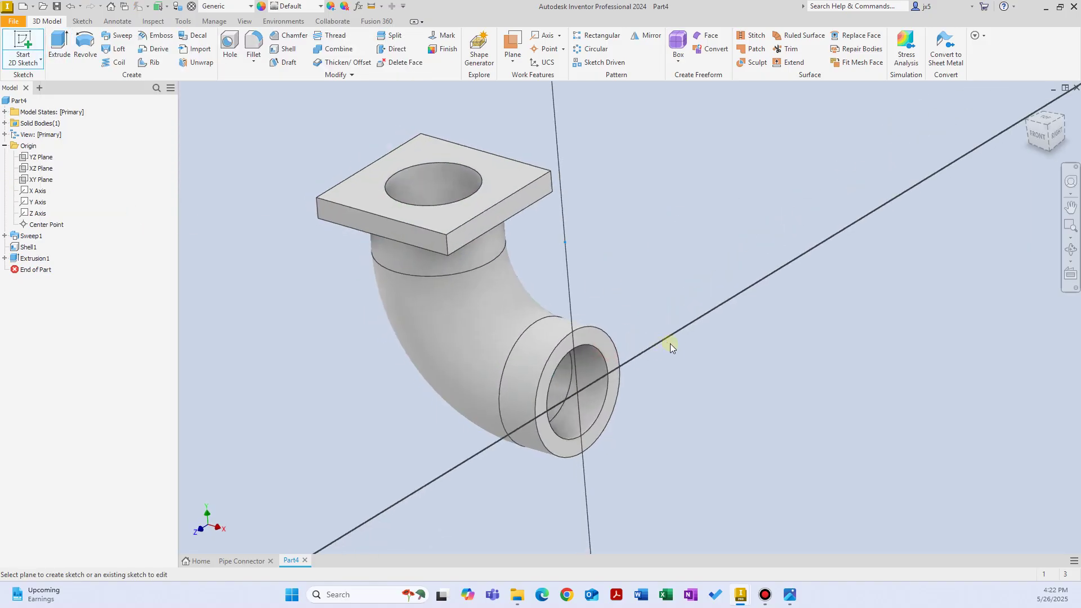
pyautogui.rightClick(438, 303)
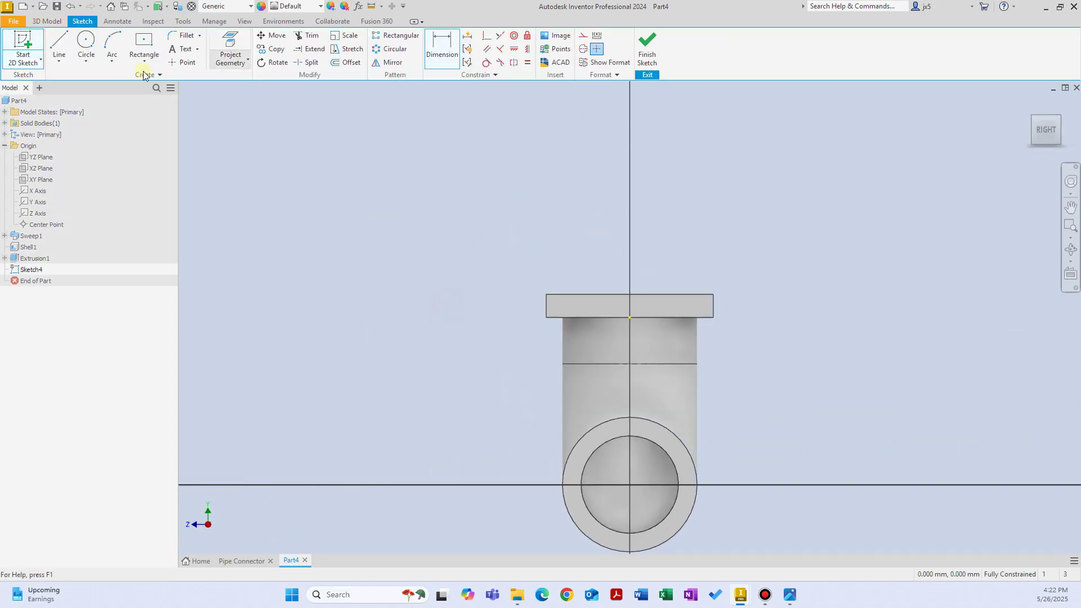
pyautogui.click(136, 56)
pyautogui.click(133, 123)
pyautogui.rightClick(836, 374)
pyautogui.click(865, 398)
pyautogui.click(669, 446)
pyautogui.click(863, 415)
# Draw a centre rectangle about 537 mm wide around the pipe opening, centred on the bore
pyautogui.click(145, 42)
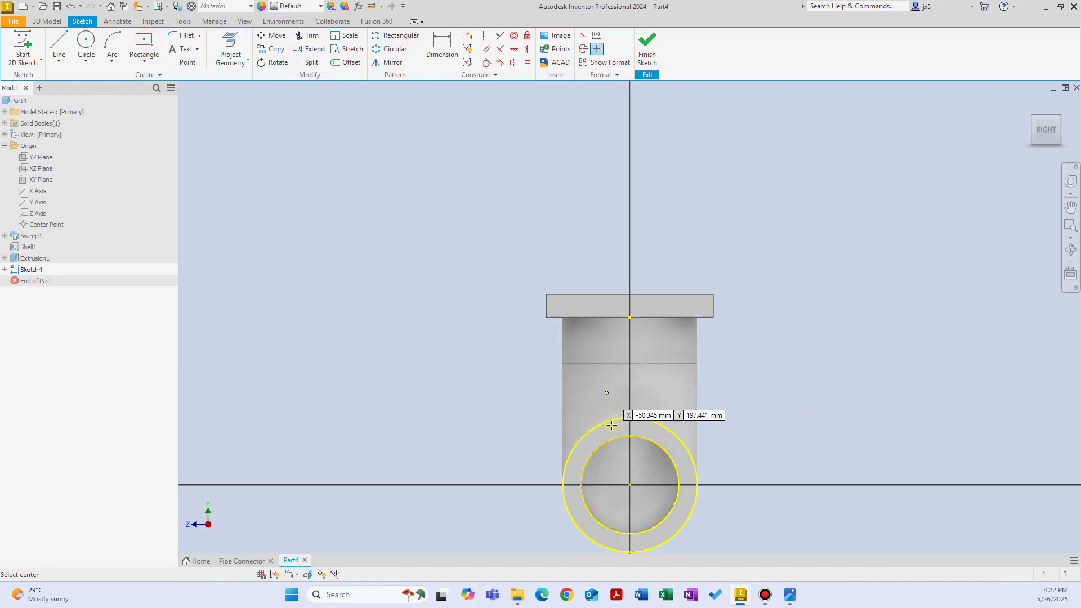
pyautogui.click(630, 485)
pyautogui.click(755, 389)
pyautogui.moveTo(755, 390); pyautogui.dragTo(789, 138, button='middle')
# Dimension the flange rectangle to 360 mm wide and 360 mm high, and finish the sketch
pyautogui.press('d')
pyautogui.click(676, 131)
pyautogui.click(683, 110)
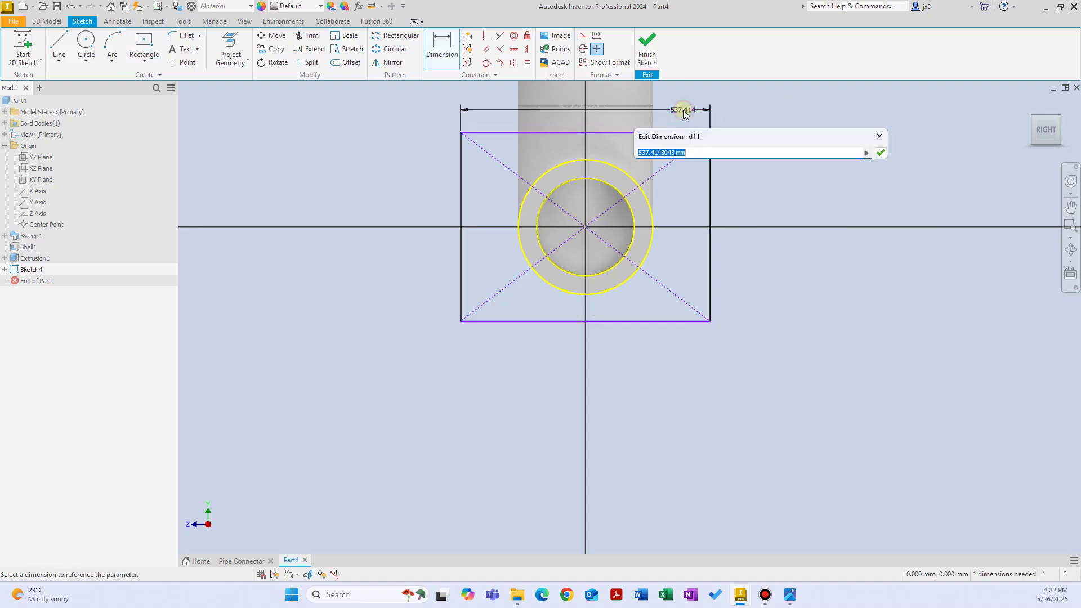
pyautogui.write('360')
pyautogui.press('Return')
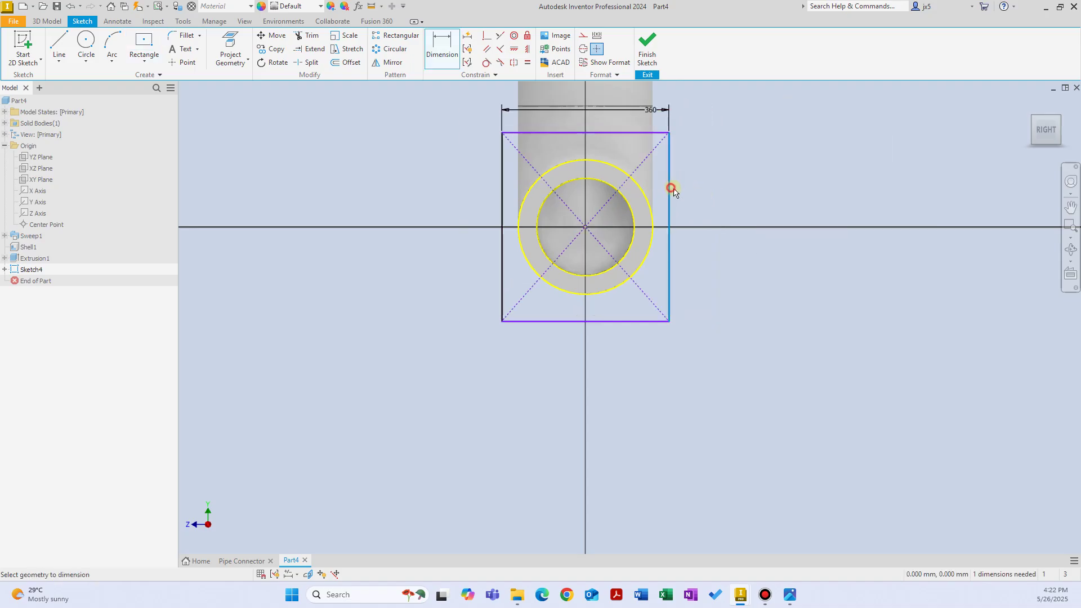
pyautogui.click(670, 187)
pyautogui.click(723, 205)
pyautogui.write('360')
pyautogui.press('Return')
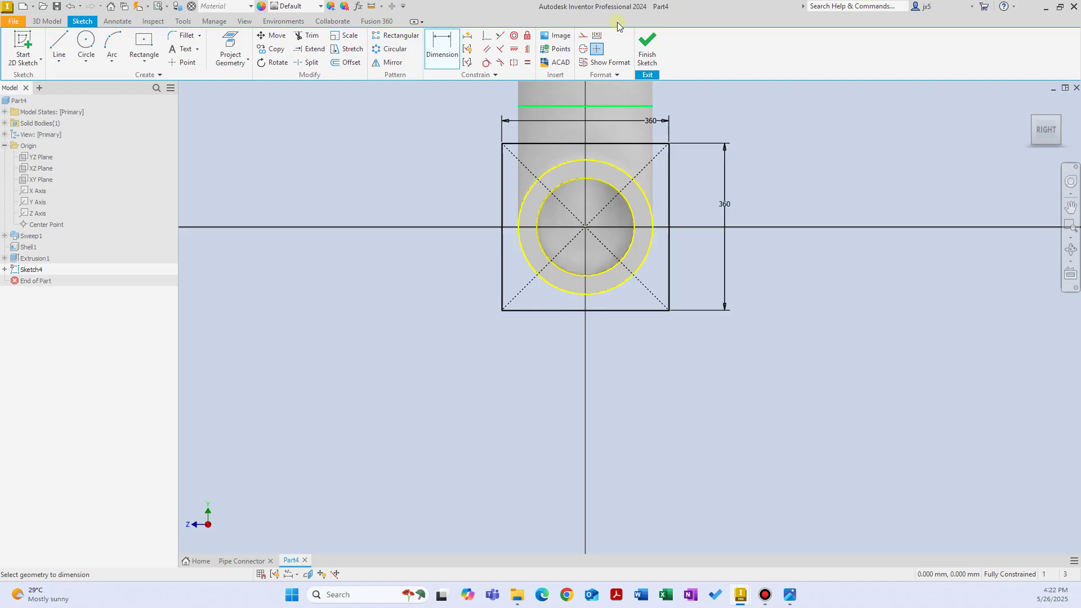
pyautogui.click(647, 48)
# Extrude the second square flange region and the ring region together by 50 mm, joined to the pipe with the bore open
pyautogui.rightClick(668, 167)
pyautogui.click(690, 149)
pyautogui.click(597, 336)
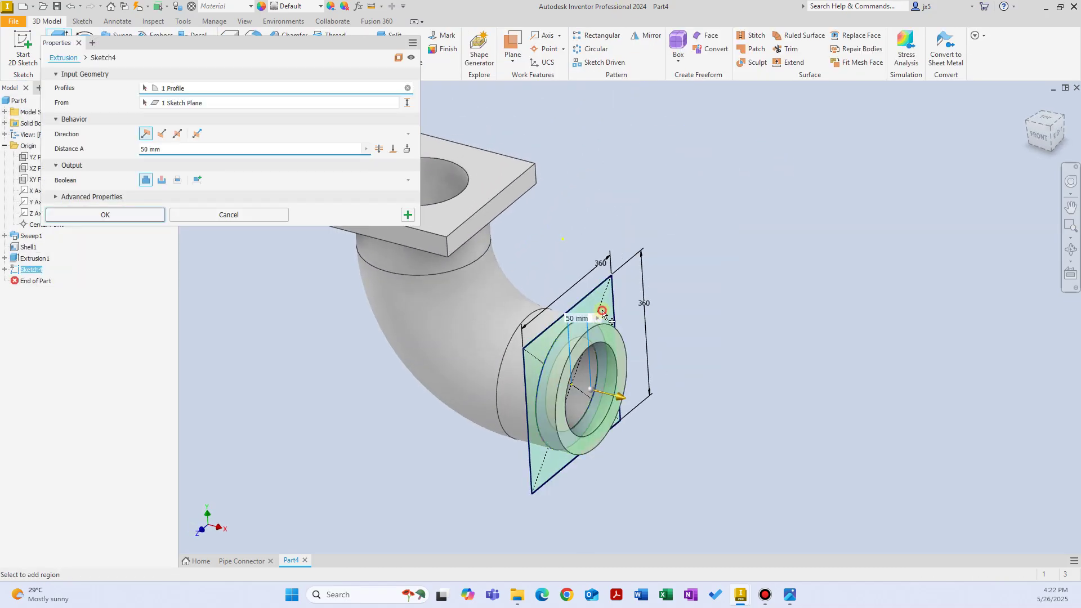
pyautogui.click(602, 317)
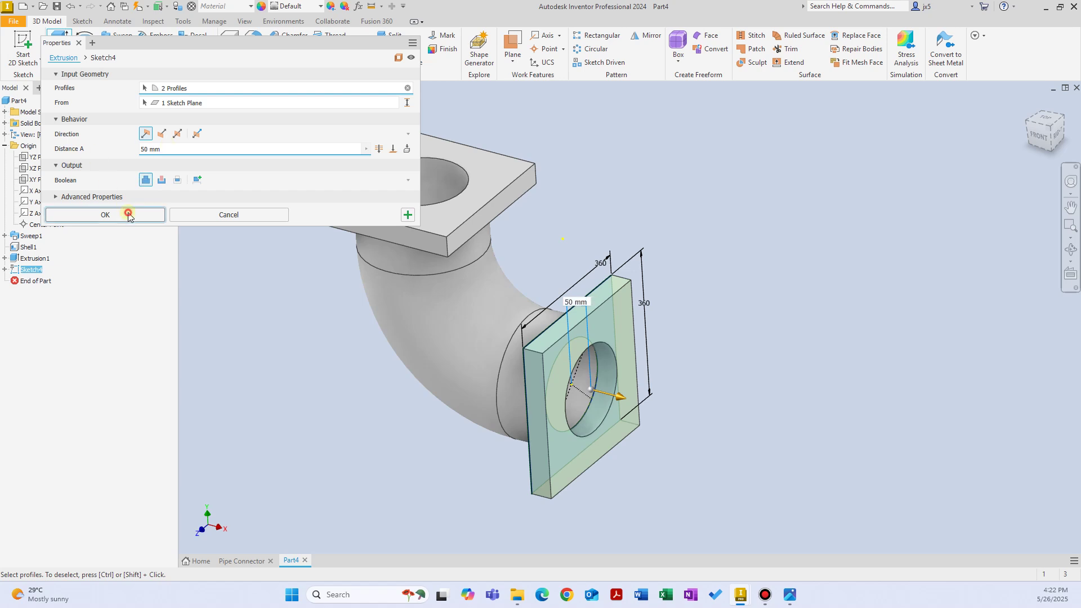
pyautogui.click(125, 214)
# Examine the bolt-hole diameter, counterbore diameter and counterbore depth in the drawing's side view
pyautogui.click(241, 561)
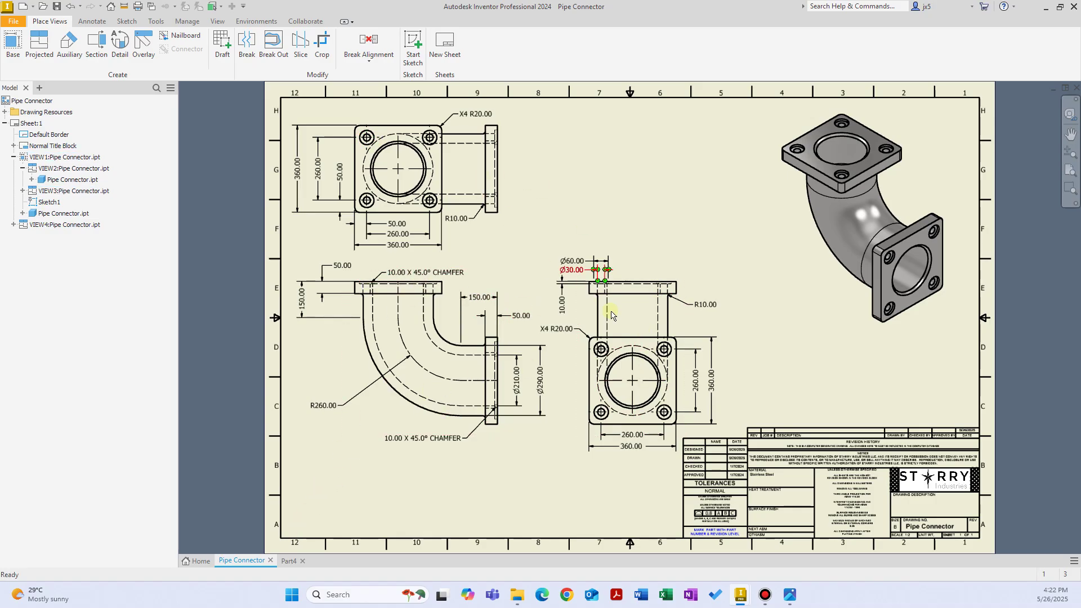
pyautogui.scroll(3, 605, 352)
pyautogui.scroll(1, 605, 352)
pyautogui.scroll(-5, 603, 349)
pyautogui.scroll(5, 607, 270)
pyautogui.scroll(3, 606, 270)
pyautogui.scroll(-2, 573, 309)
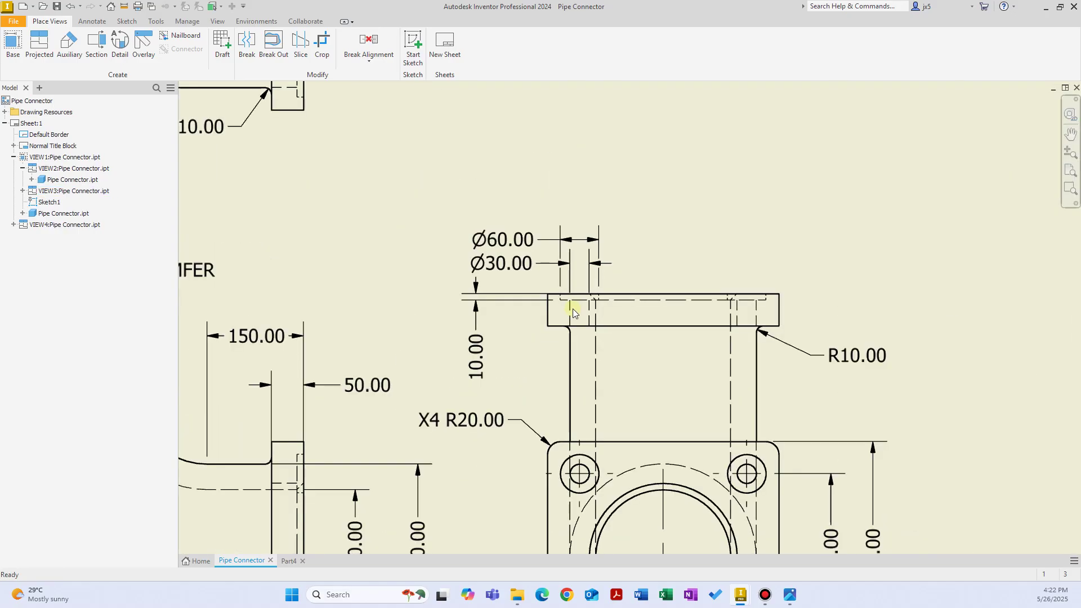
pyautogui.scroll(3, 569, 308)
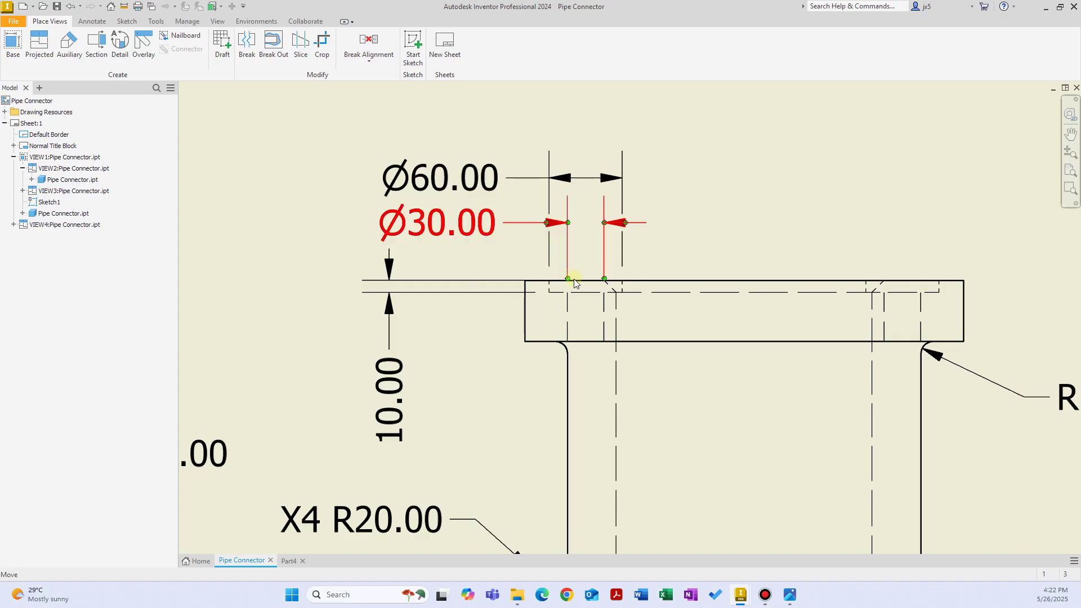
pyautogui.scroll(1, 479, 321)
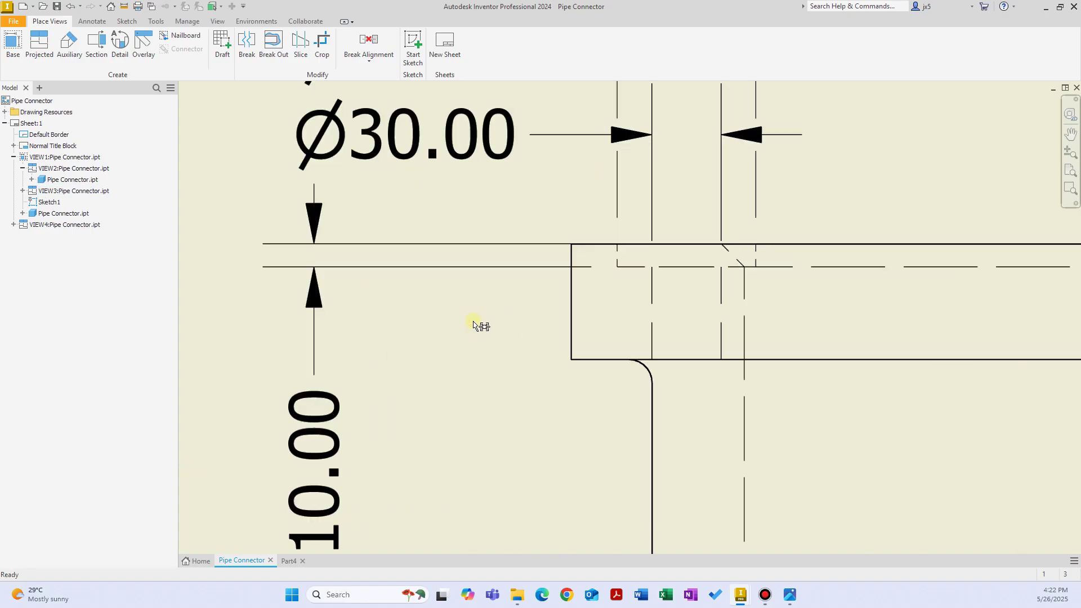
pyautogui.scroll(-5, 479, 321)
# Start a Hole feature in the part and place four hole positions near the corners of the upper flange's top face
pyautogui.click(289, 561)
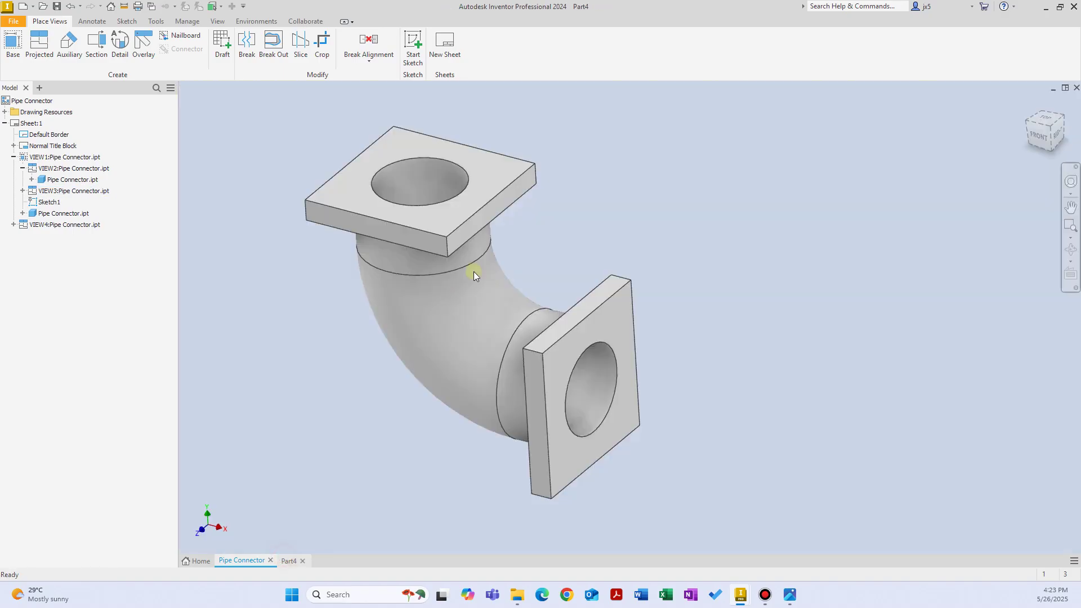
pyautogui.click(241, 36)
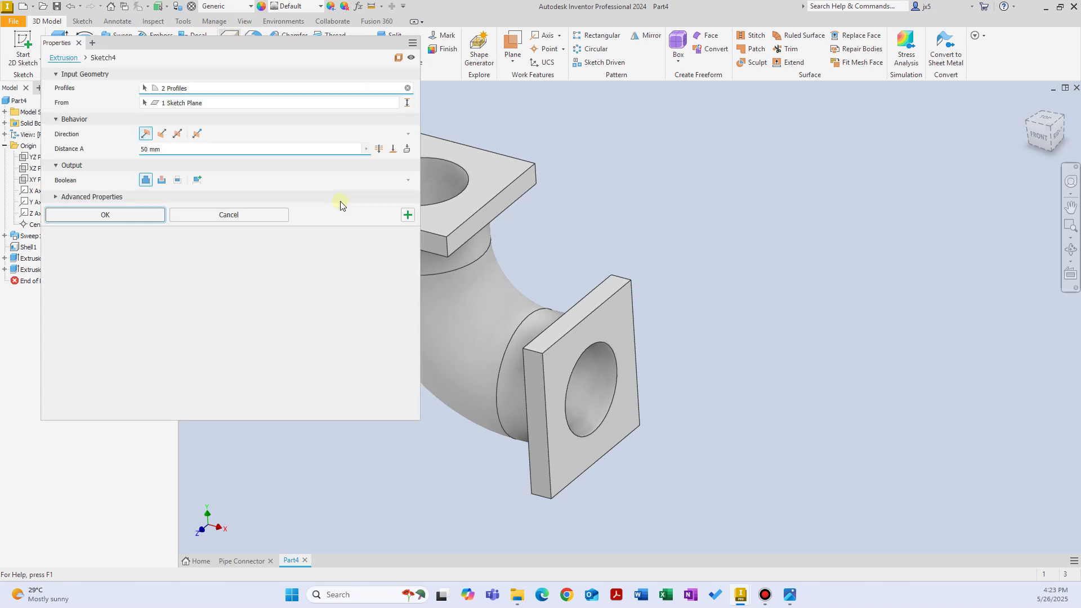
pyautogui.click(535, 206)
pyautogui.click(588, 152)
pyautogui.click(687, 184)
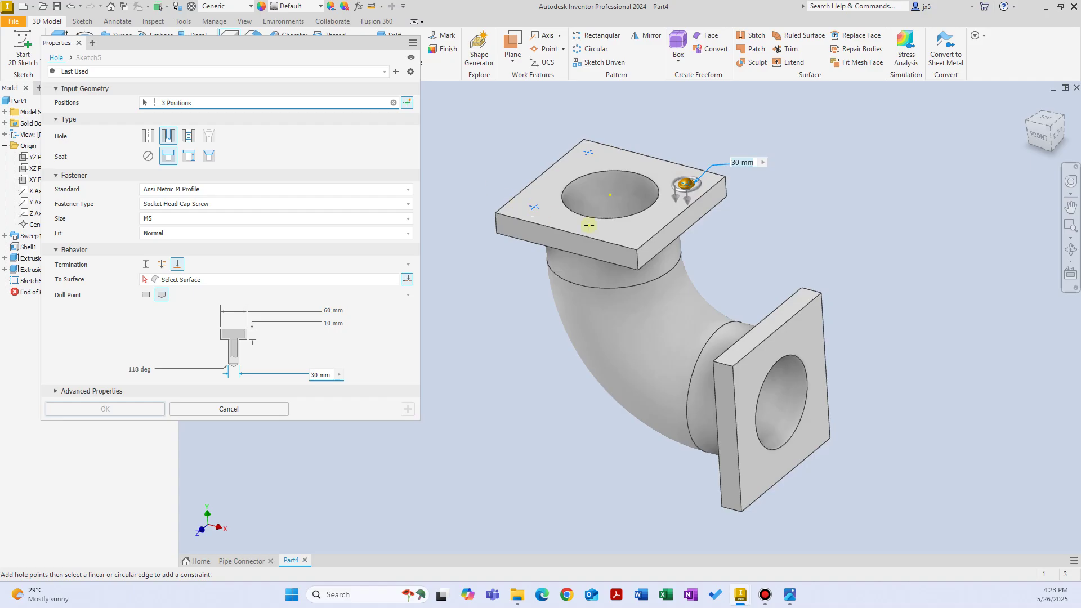
pyautogui.click(637, 236)
# Reset the hole settings to No Preset and choose a clearance hole with a counterbore seat
pyautogui.click(134, 72)
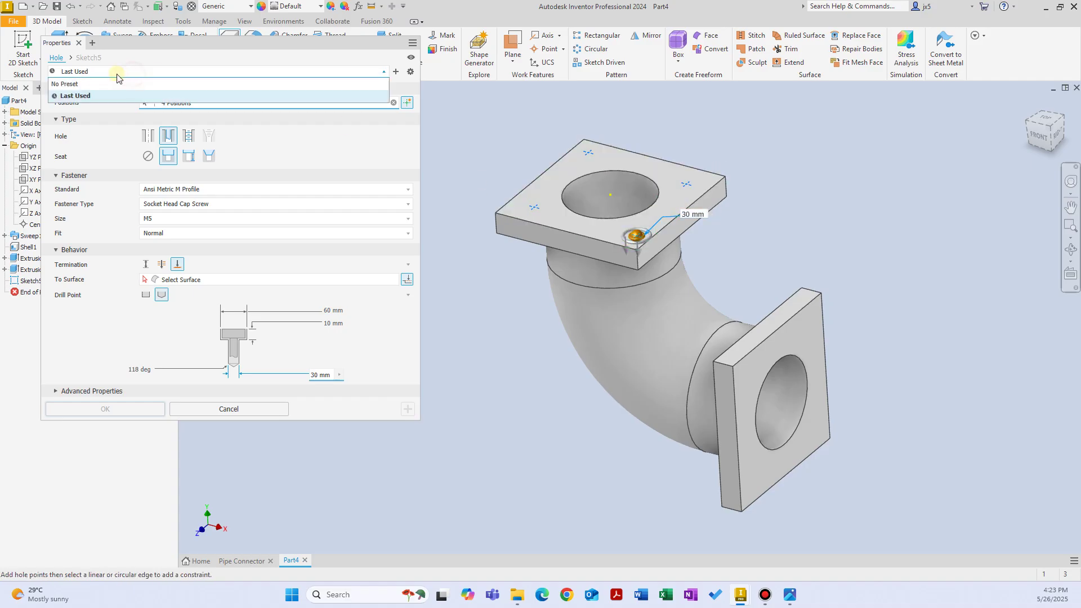
pyautogui.click(93, 84)
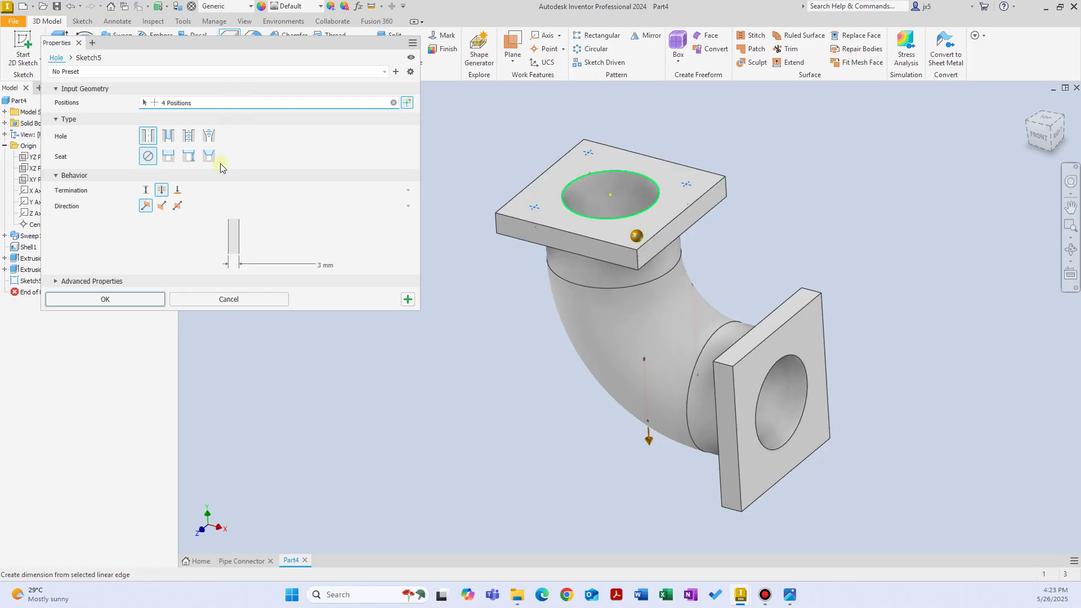
pyautogui.click(171, 139)
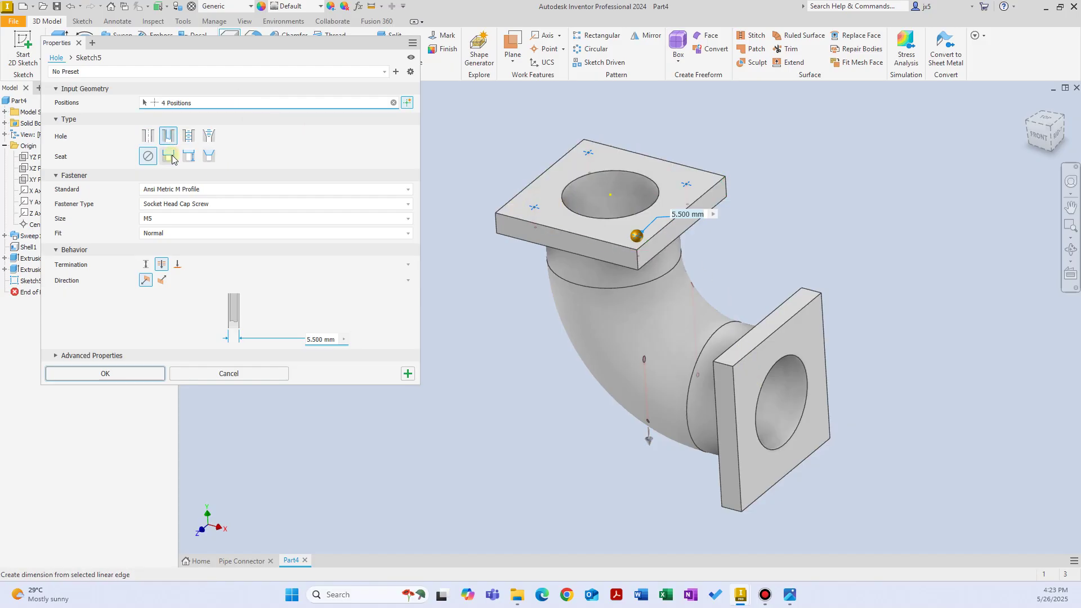
pyautogui.click(170, 157)
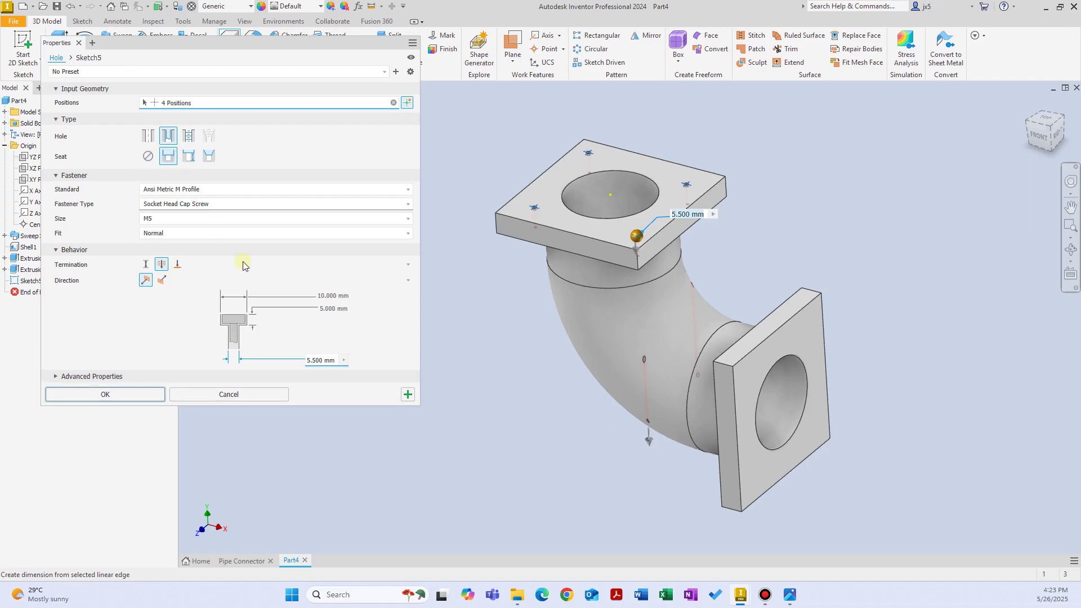
# Set the counterbore to 60 mm diameter and 10 mm depth and the hole diameter to 30 mm per the drawing, and create the holes
pyautogui.click(242, 561)
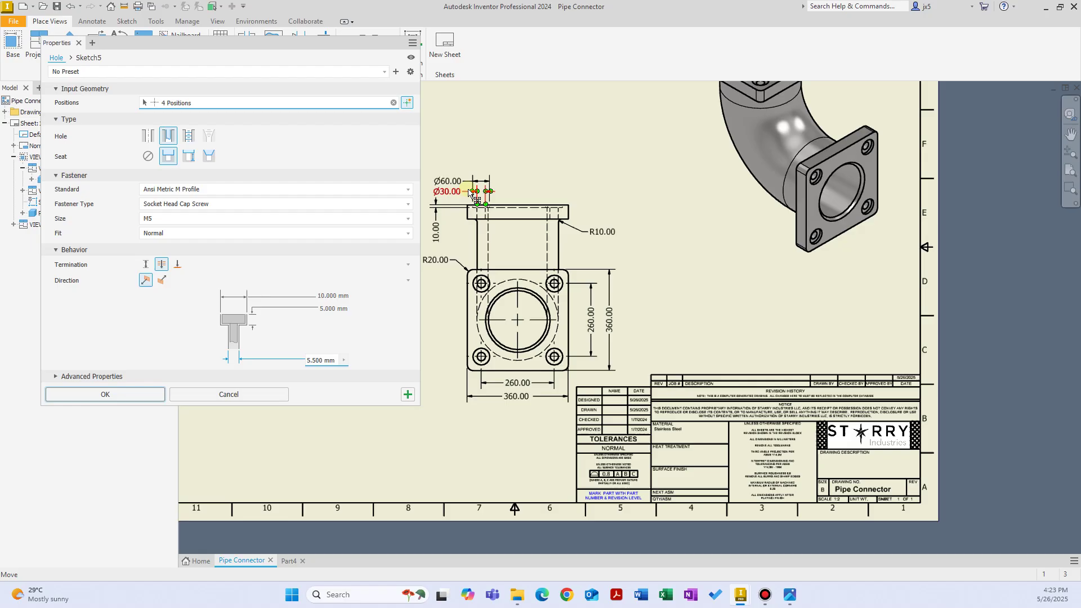
pyautogui.click(345, 296)
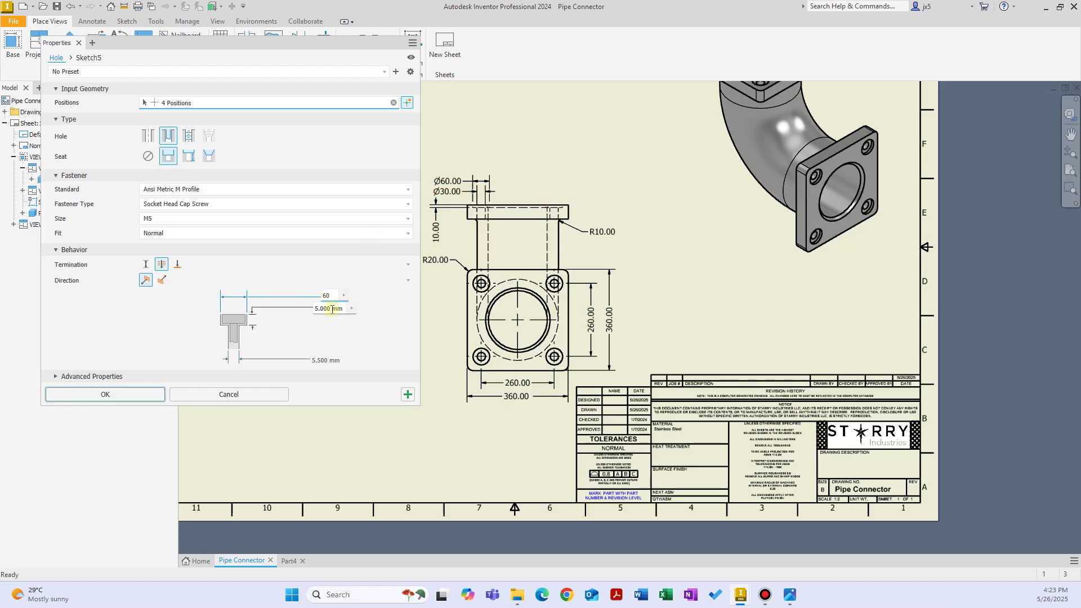
pyautogui.click(326, 363)
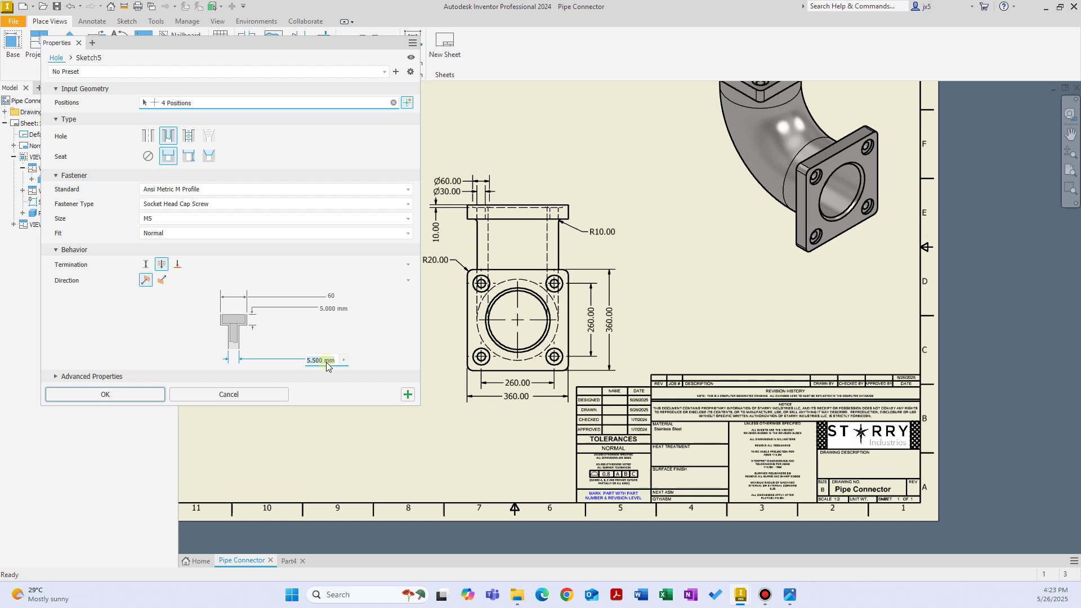
pyautogui.click(343, 310)
pyautogui.click(137, 394)
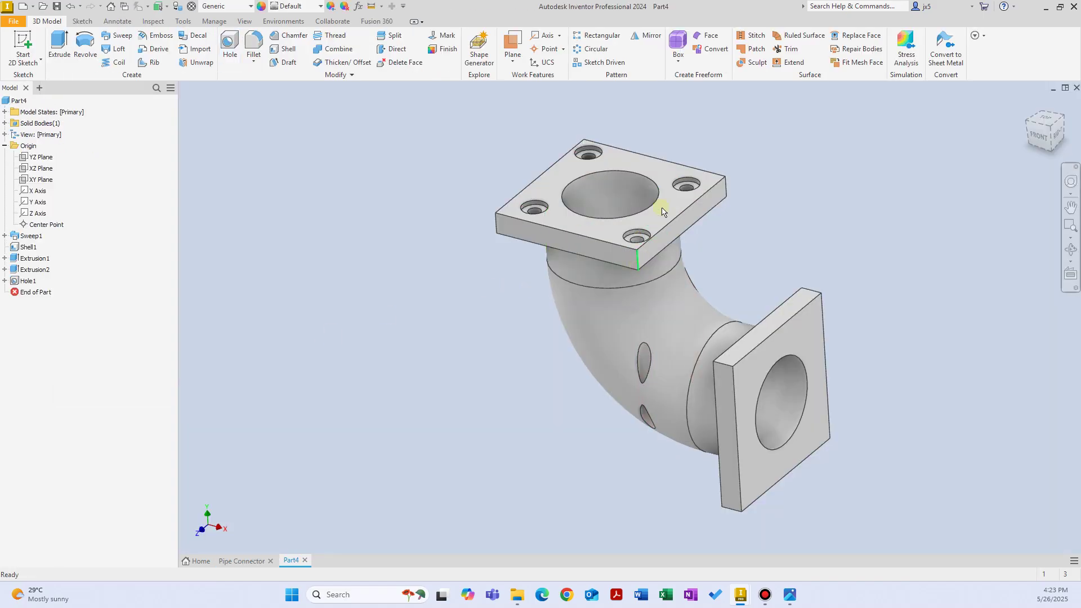
# Open the hole feature's position sketch for editing and project the upper flange face's edges into it
pyautogui.scroll(5, 676, 207)
pyautogui.moveTo(703, 205); pyautogui.dragTo(672, 305, button='middle')
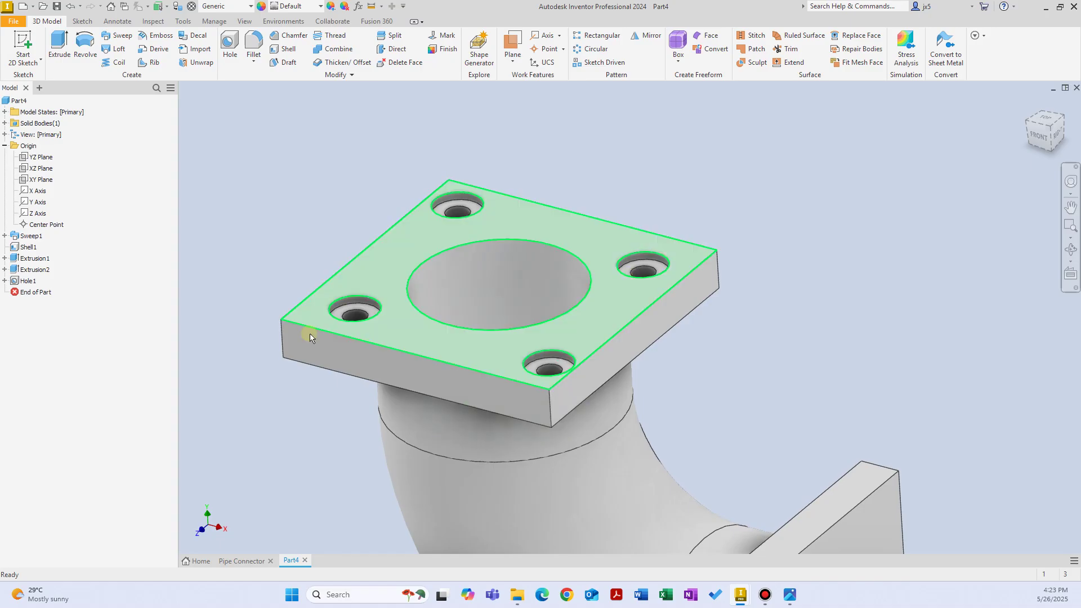
pyautogui.click(4, 281)
pyautogui.click(27, 294)
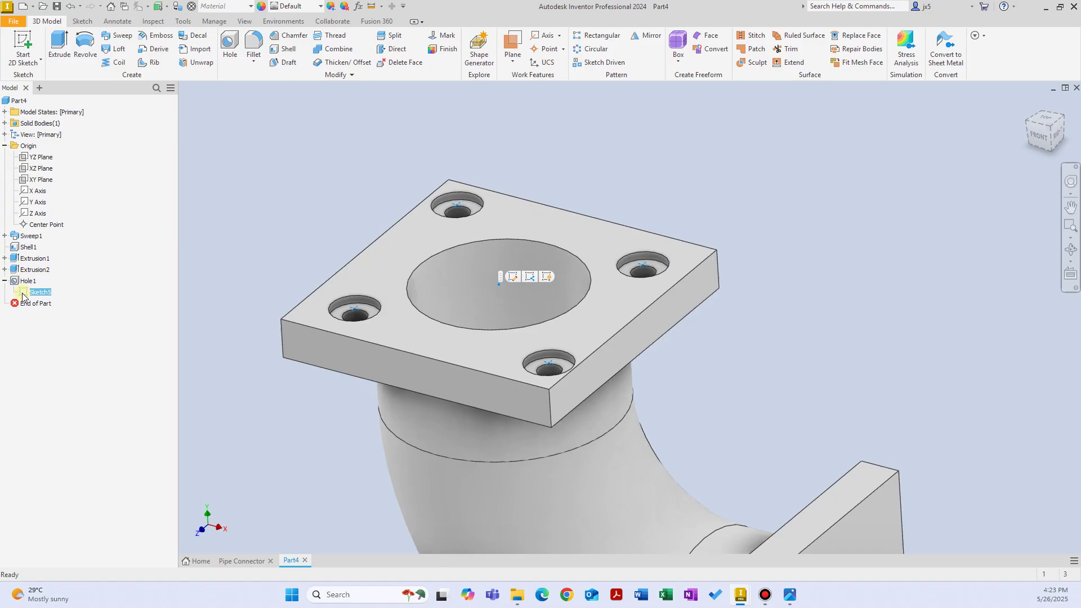
pyautogui.click(513, 276)
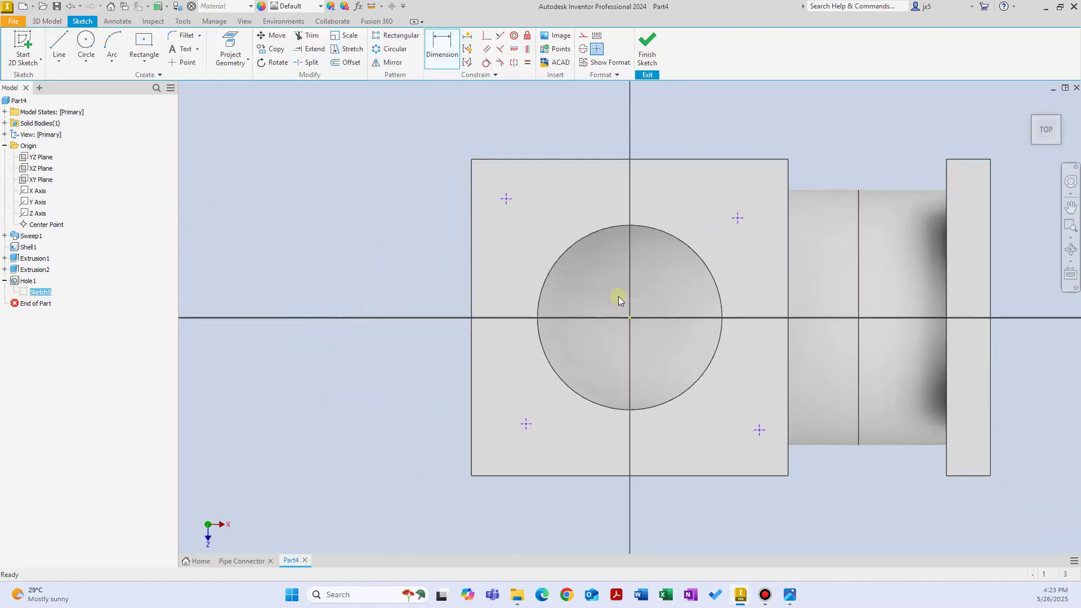
pyautogui.rightClick(611, 103)
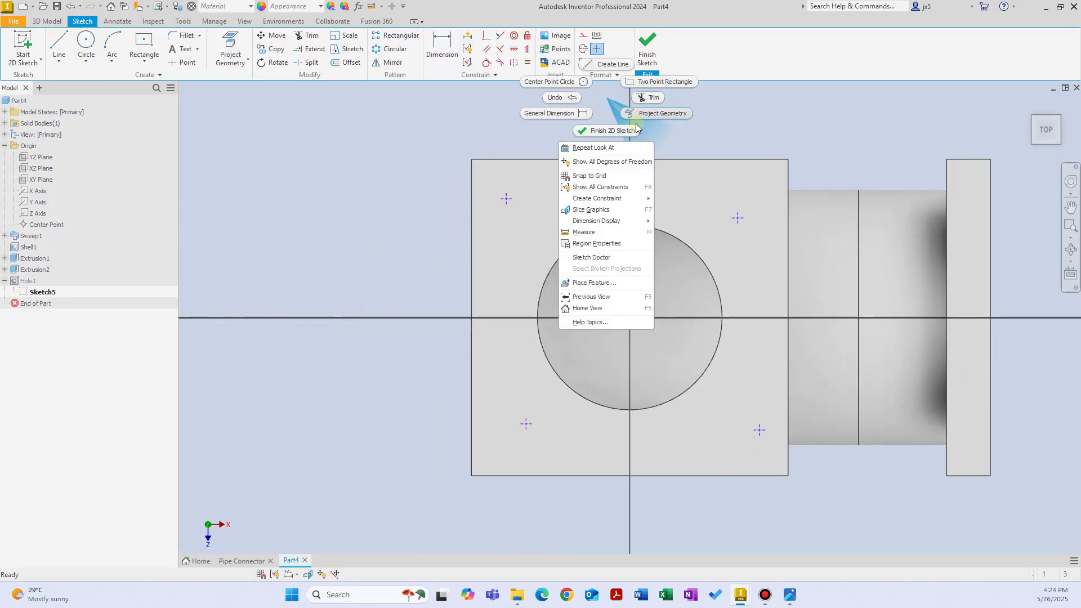
pyautogui.click(653, 110)
pyautogui.click(572, 179)
pyautogui.rightClick(528, 124)
pyautogui.click(591, 122)
pyautogui.rightClick(558, 114)
pyautogui.click(533, 130)
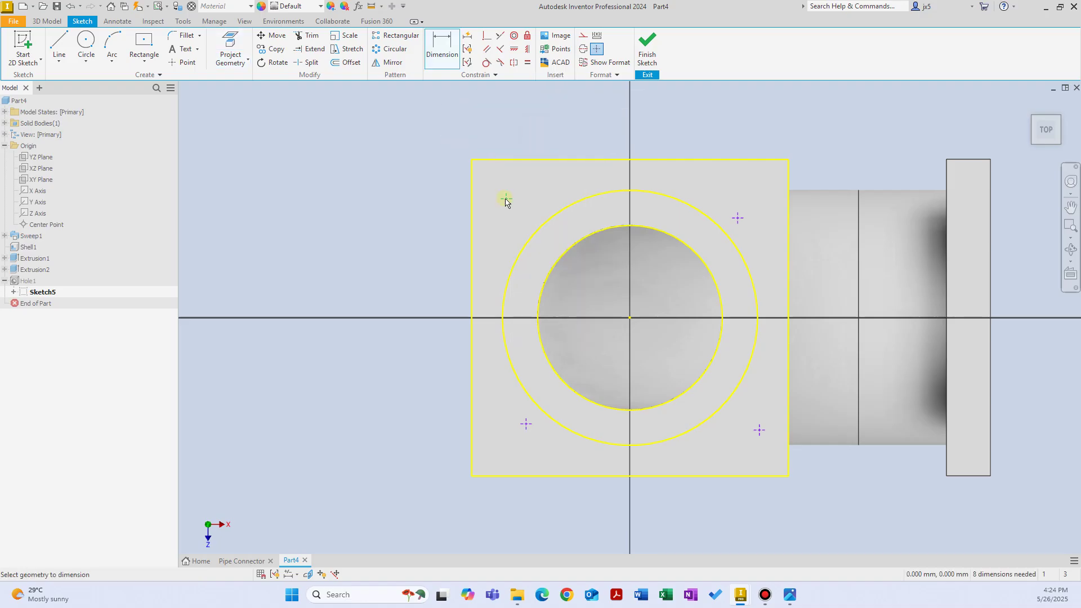
# Check the bolt holes' distances from the flange edges in the drawing's top view
pyautogui.click(242, 561)
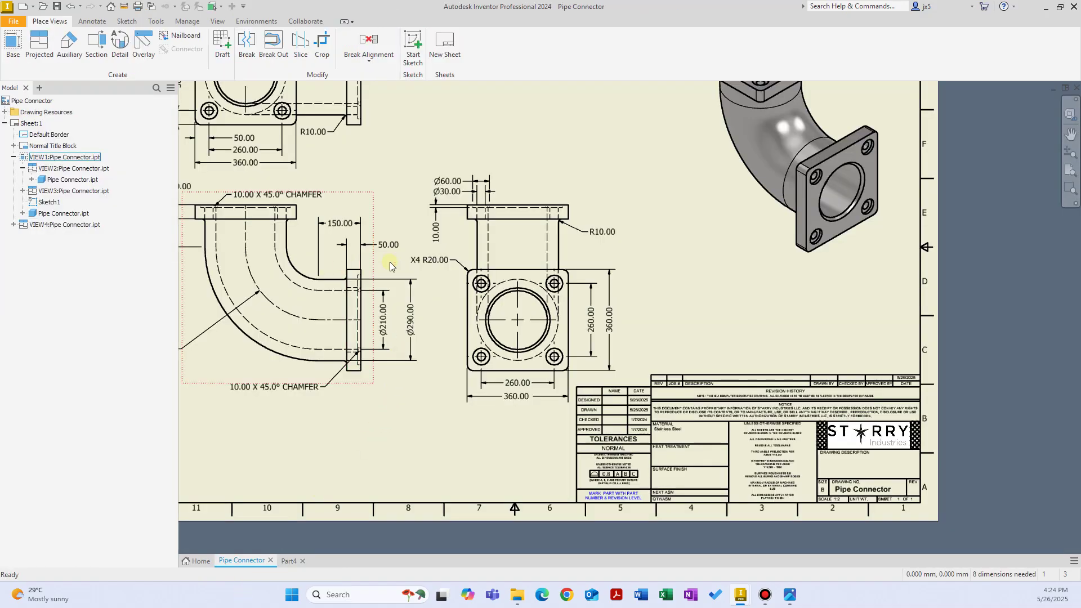
pyautogui.moveTo(253, 139); pyautogui.dragTo(483, 251, button='middle')
pyautogui.scroll(-3, 420, 187)
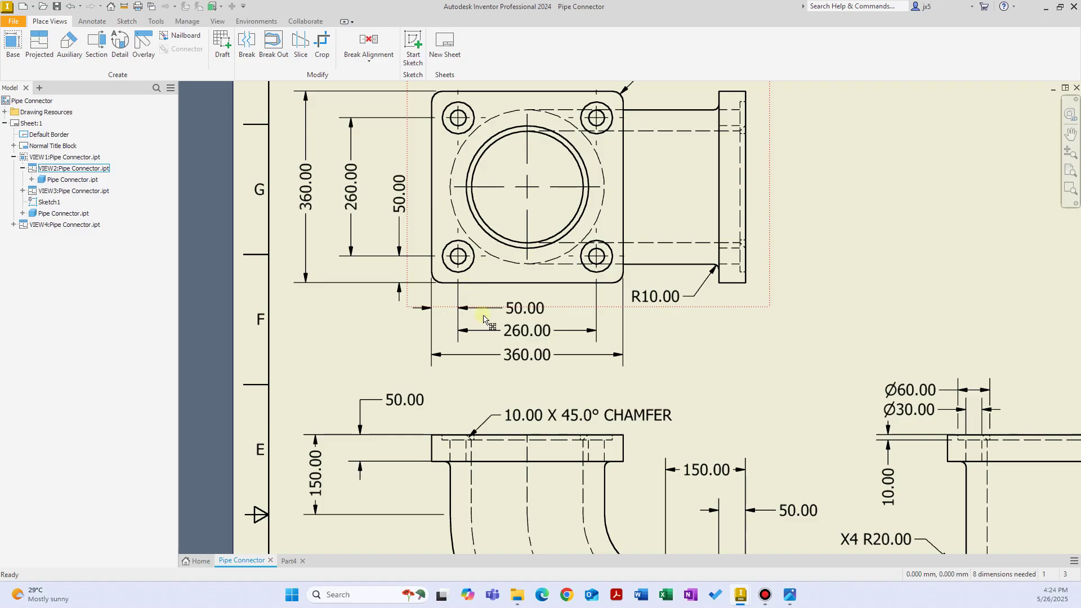
# Dimension the upper-left hole point in the part's sketch 50 mm from the flange's left edge and 50 mm from its upper edge
pyautogui.click(297, 560)
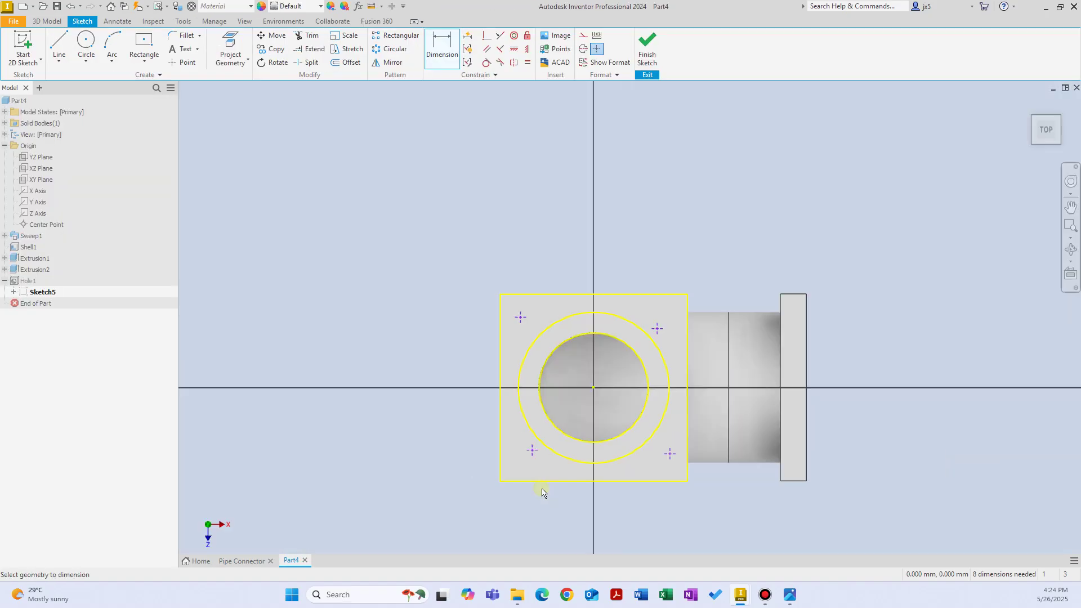
pyautogui.rightClick(529, 189)
pyautogui.press('Escape')
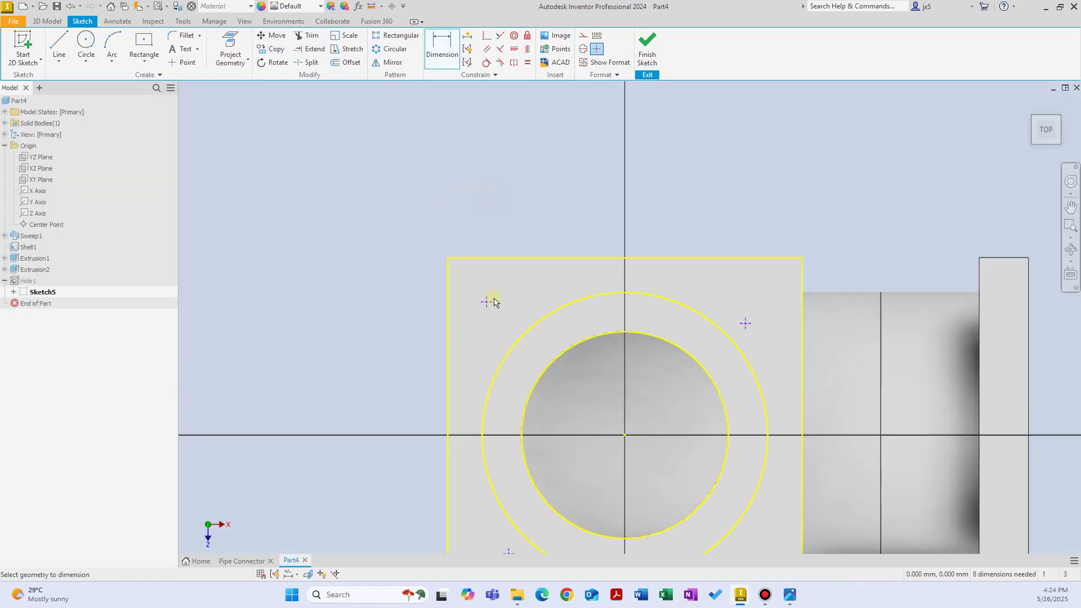
pyautogui.click(449, 304)
pyautogui.click(486, 301)
pyautogui.click(350, 297)
pyautogui.write('50')
pyautogui.press('Return')
pyautogui.click(528, 258)
pyautogui.click(557, 212)
pyautogui.press('Return')
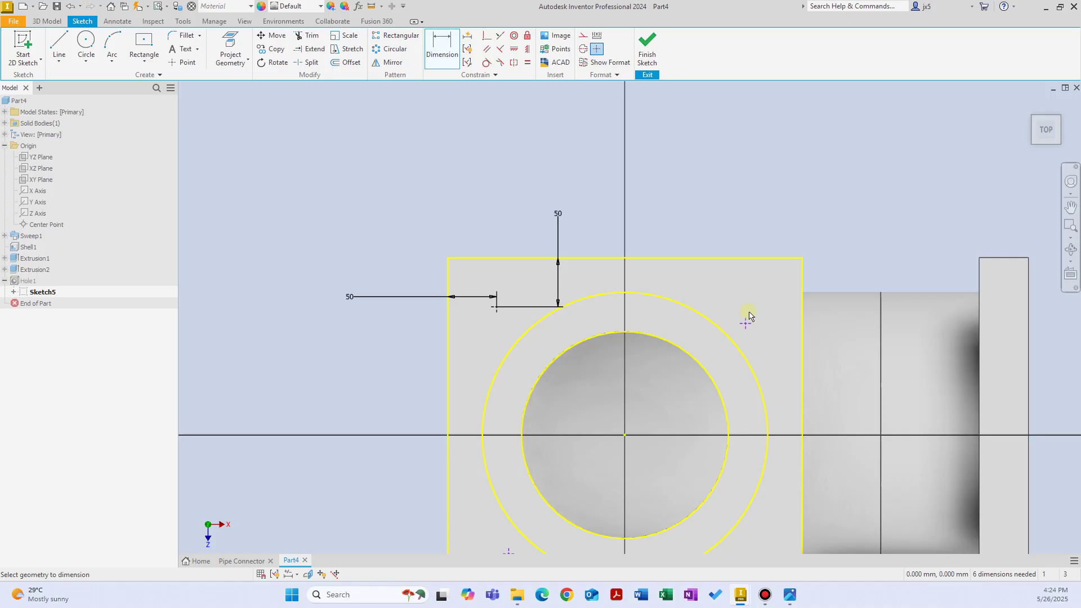
# Dimension the upper-right hole point 50 mm from the flange's upper edge and 50 mm from its right edge
pyautogui.click(744, 260)
pyautogui.click(748, 217)
pyautogui.write('50')
pyautogui.press('Return')
pyautogui.click(747, 309)
pyautogui.click(803, 299)
pyautogui.click(862, 259)
pyautogui.click(748, 214)
pyautogui.press('Return')
pyautogui.moveTo(508, 551); pyautogui.dragTo(483, 329, button='middle')
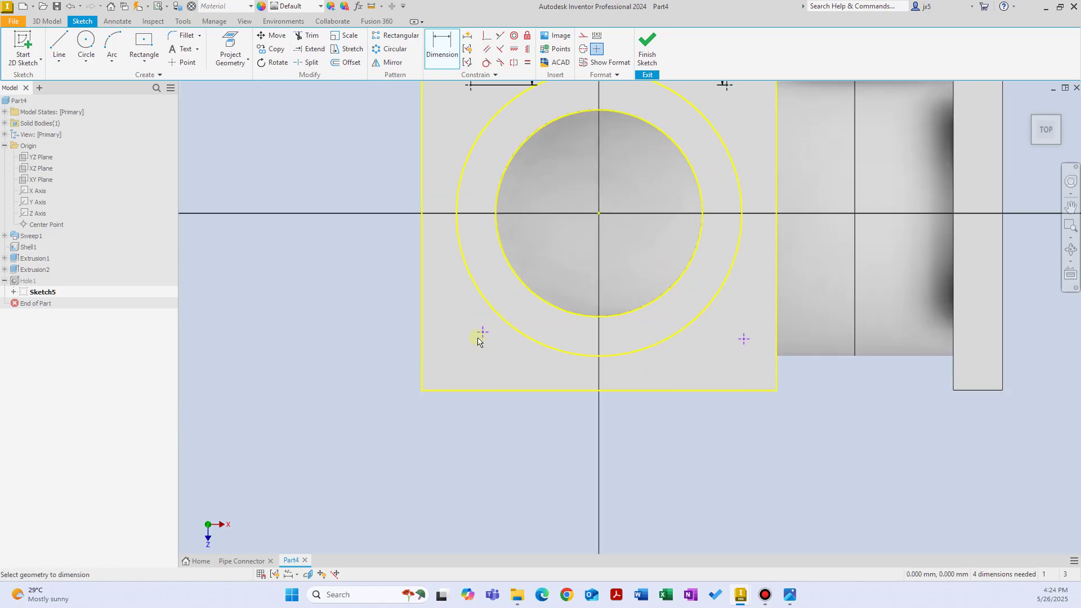
# Dimension the lower-left hole point 50 mm from the flange's lower edge and 50 mm from its left edge
pyautogui.click(491, 389)
pyautogui.click(483, 332)
pyautogui.click(490, 426)
pyautogui.write('50')
pyautogui.press('Return')
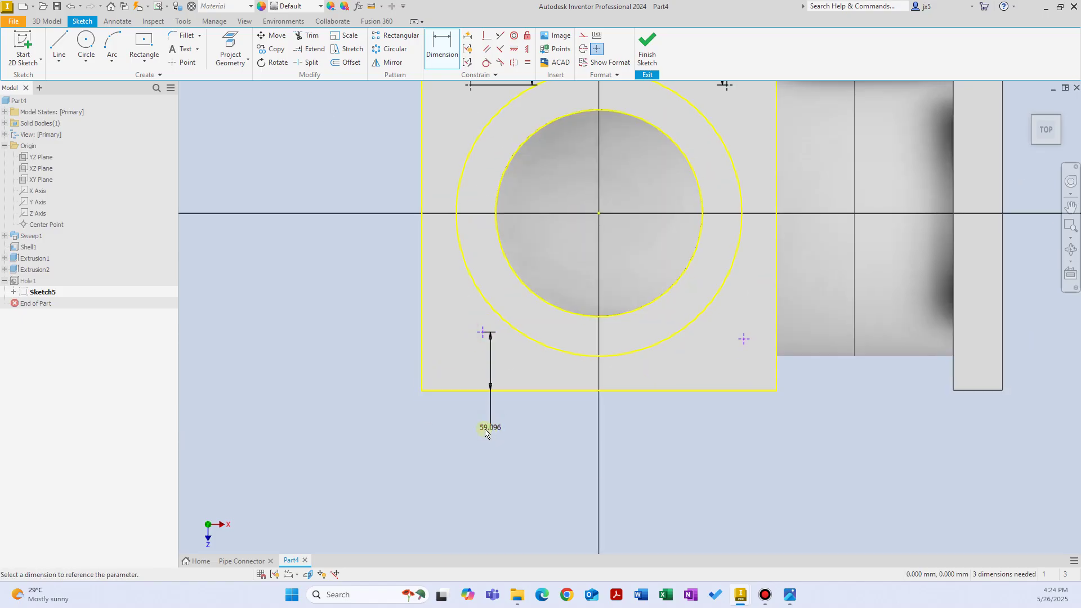
pyautogui.click(483, 342)
pyautogui.click(422, 345)
pyautogui.click(347, 345)
pyautogui.write('50')
pyautogui.press('Return')
# Dimension the lower-right hole point 50 mm from the flange's lower and right edges, and finish the sketch
pyautogui.click(738, 389)
pyautogui.click(744, 339)
pyautogui.click(729, 421)
pyautogui.write('50')
pyautogui.press('Return')
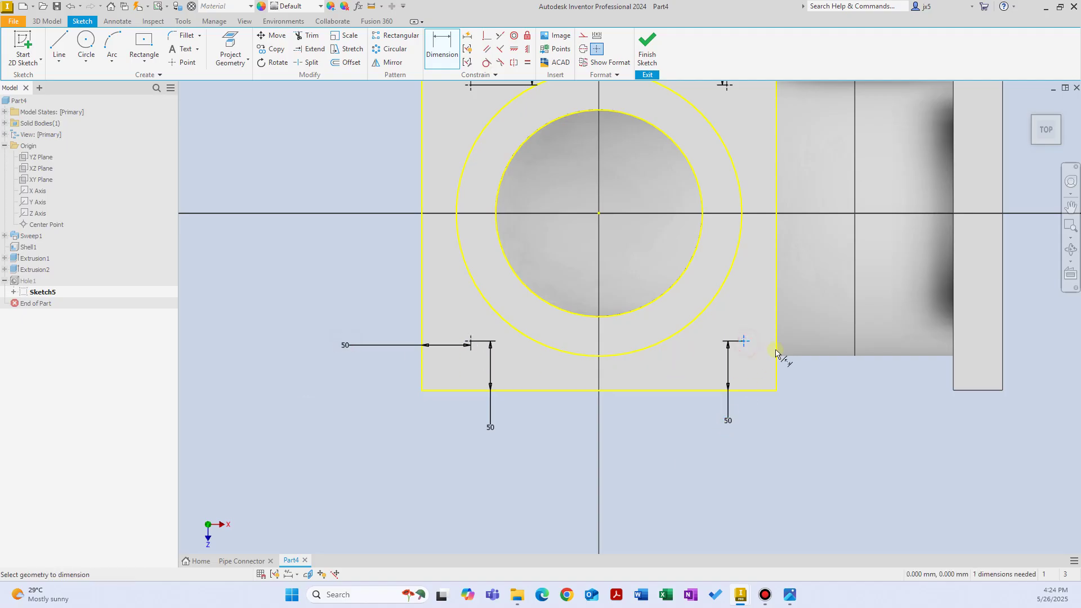
pyautogui.click(776, 356)
pyautogui.click(839, 396)
pyautogui.write('50')
pyautogui.press('Return')
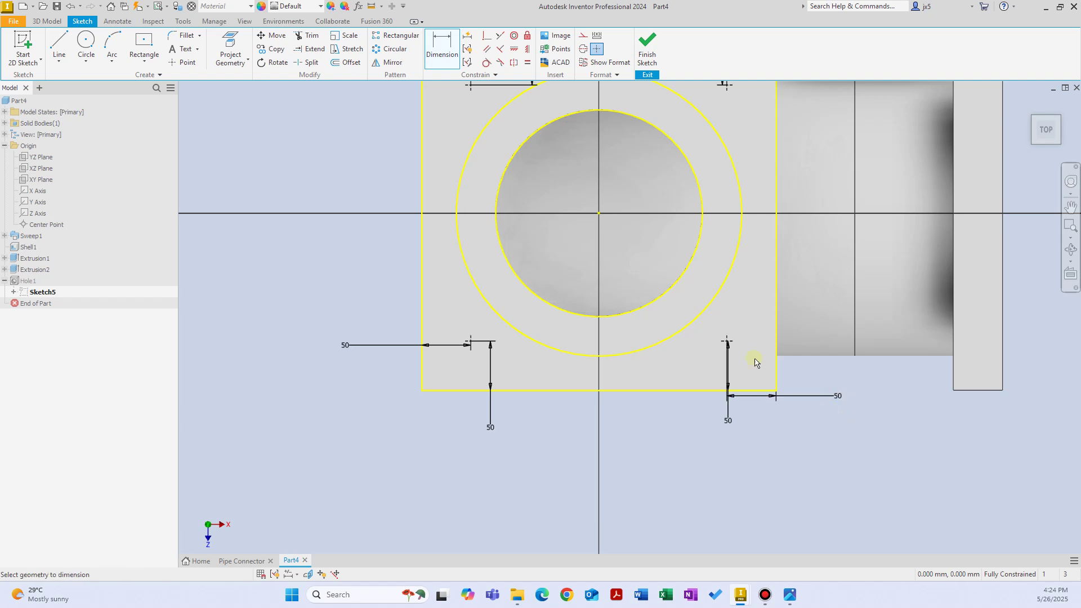
pyautogui.scroll(3, 757, 363)
pyautogui.click(648, 50)
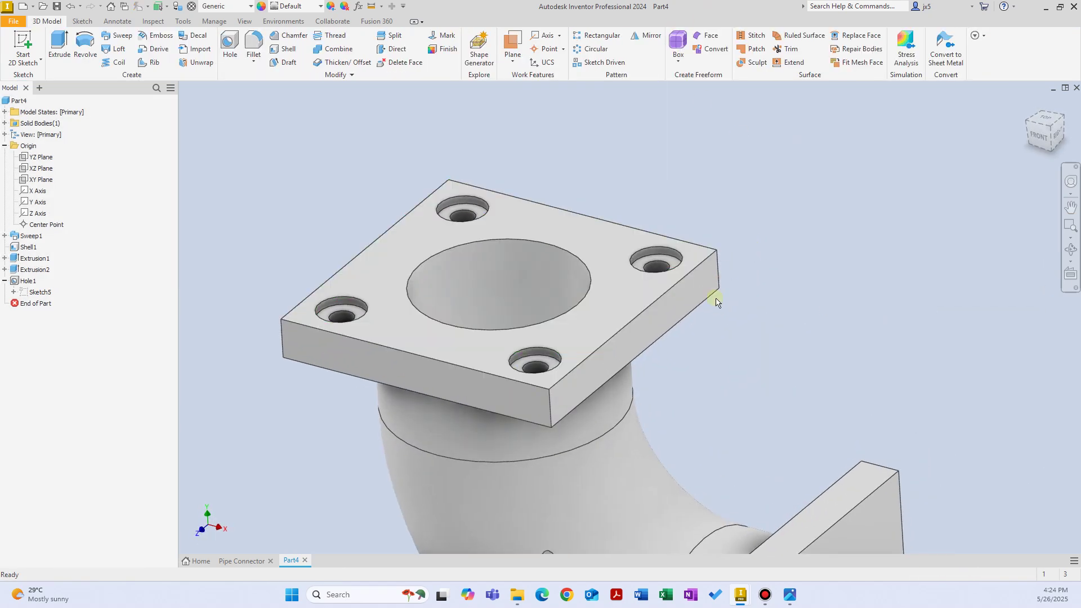
# Change the upper flange holes' termination to end at the flange's underside instead of running through the pipe
pyautogui.scroll(3, 707, 334)
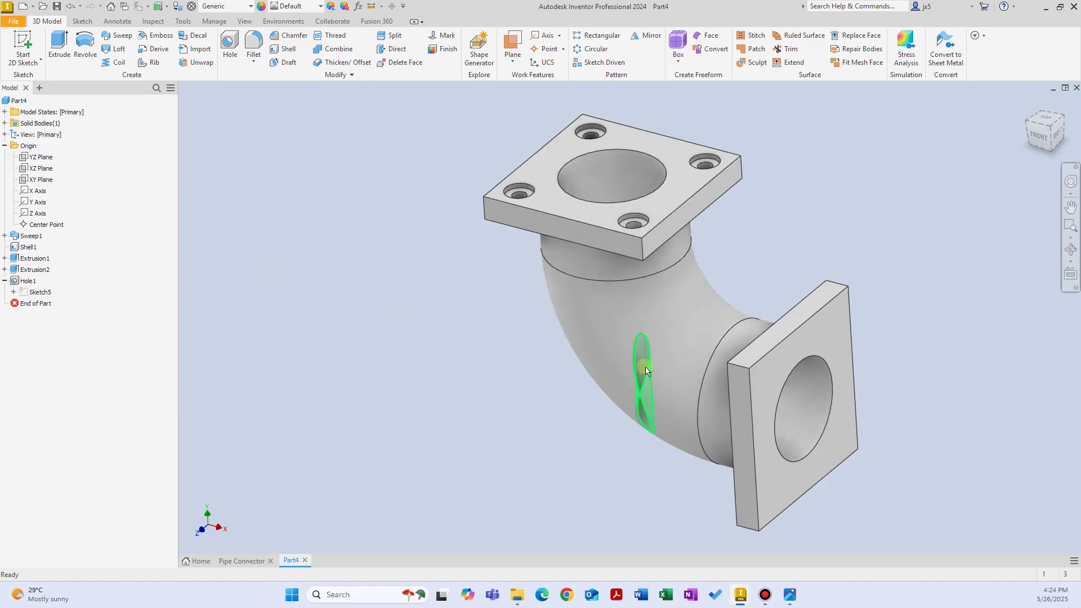
pyautogui.doubleClick(17, 281)
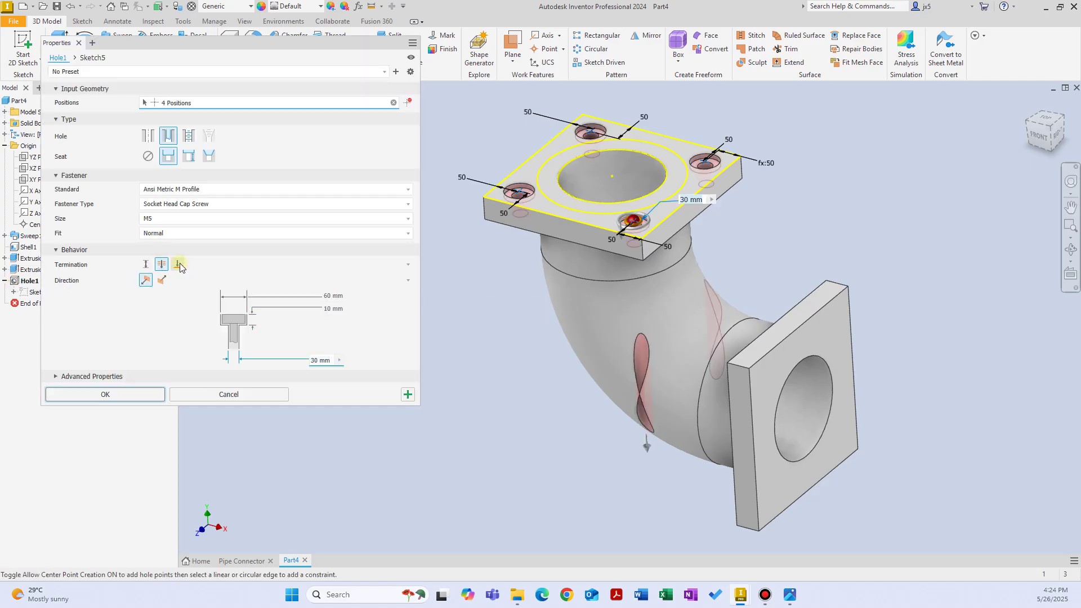
pyautogui.click(178, 265)
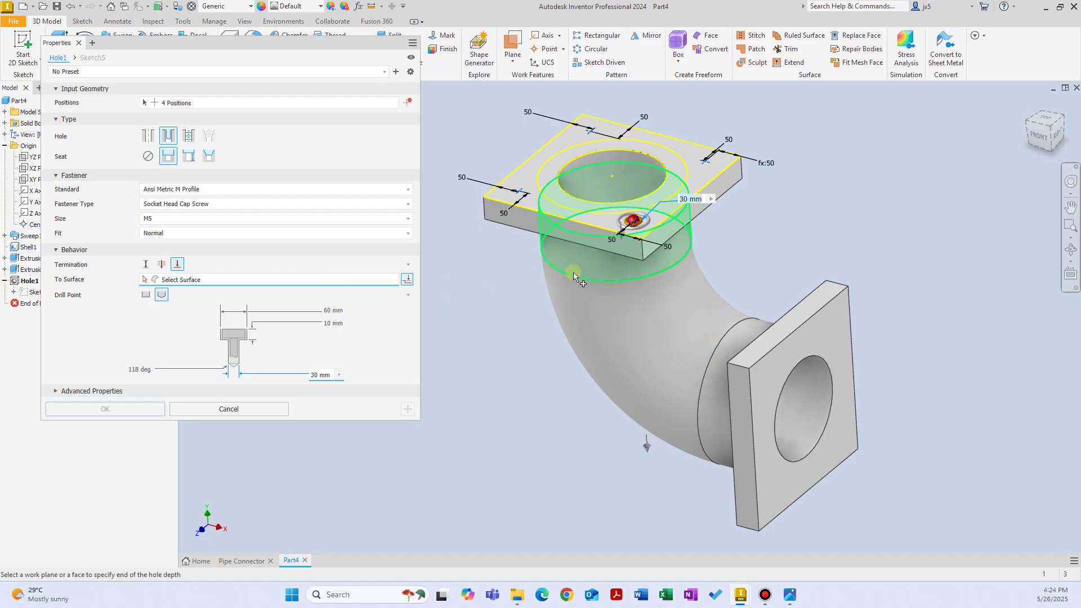
pyautogui.keyDown('shift'); pyautogui.moveTo(633, 279); pyautogui.dragTo(649, 309, button='middle'); pyautogui.keyUp('shift')
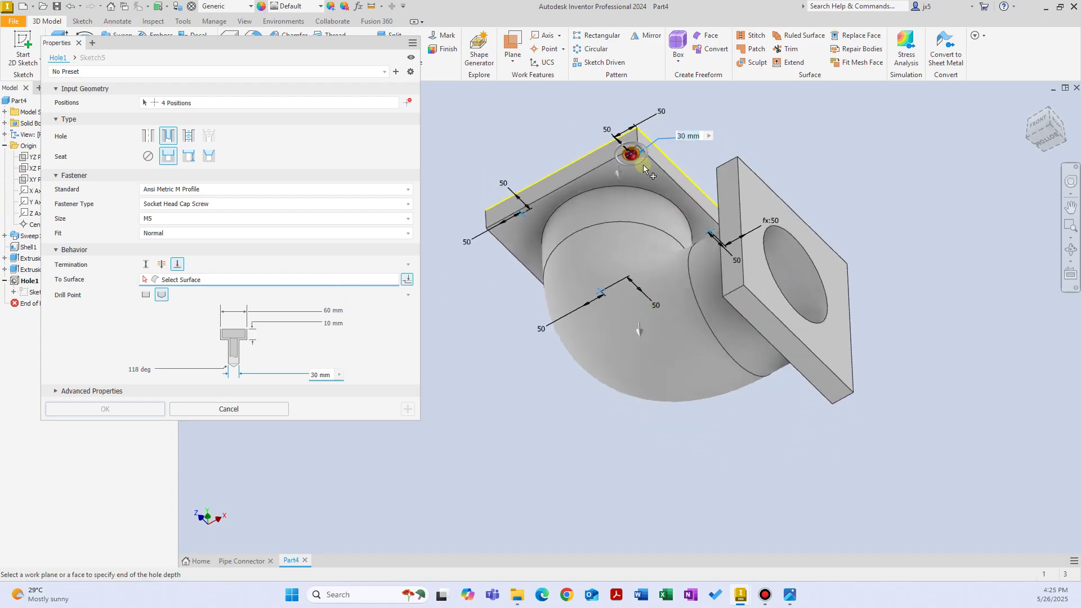
pyautogui.click(648, 180)
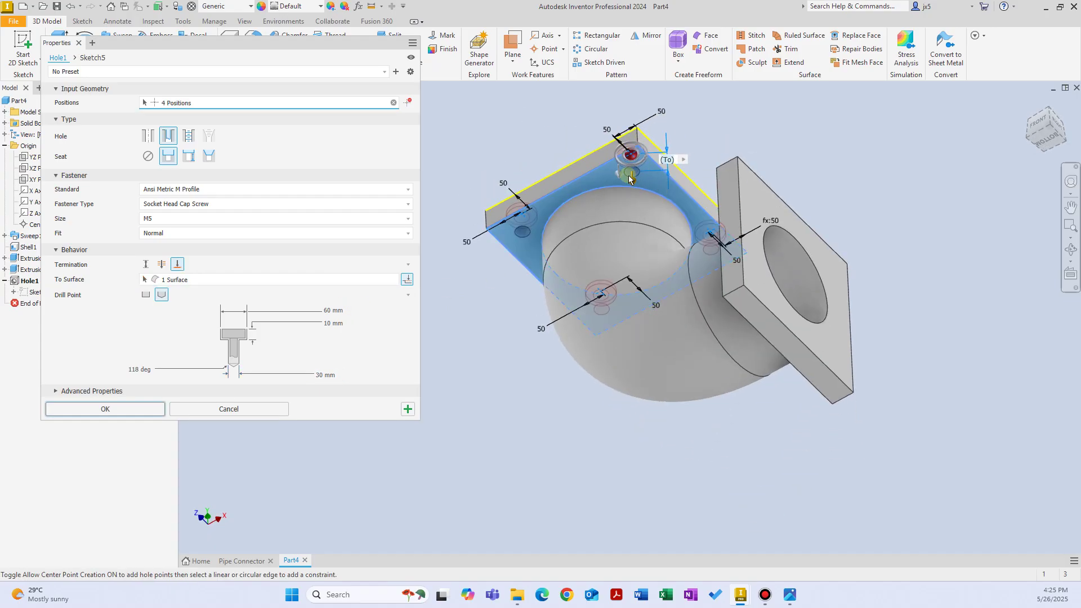
pyautogui.click(136, 409)
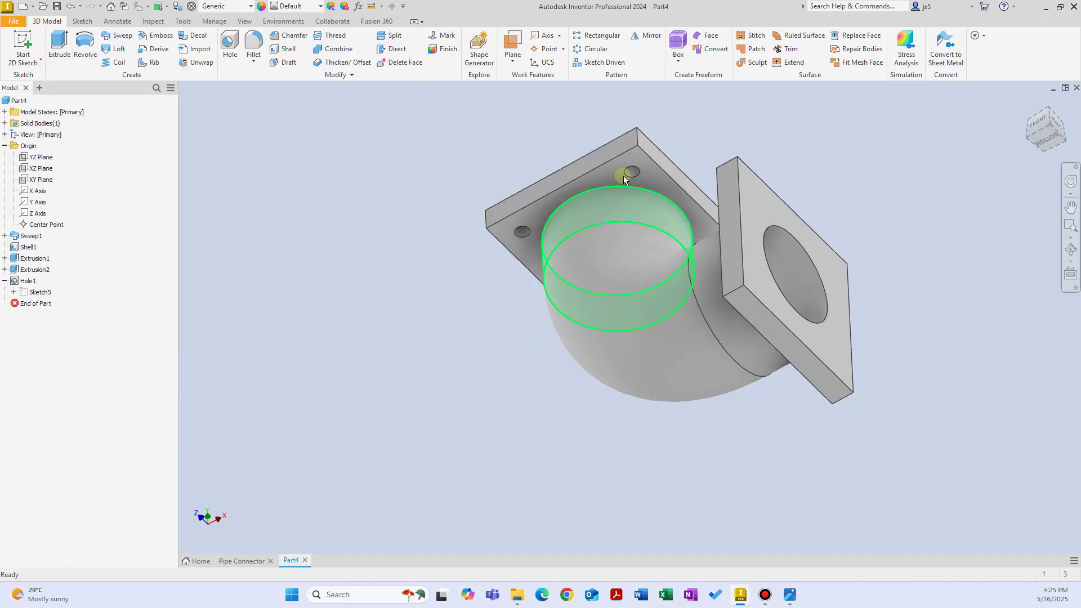
# Start a counterbored hole feature with four positions near the corners of the side flange's outer face
pyautogui.moveTo(636, 305)
pyautogui.keyDown('shift'); pyautogui.mouseDown(button='middle')
pyautogui.moveTo(674, 316)
pyautogui.moveTo(689, 343)
pyautogui.mouseUp(button='middle'); pyautogui.keyUp('shift')
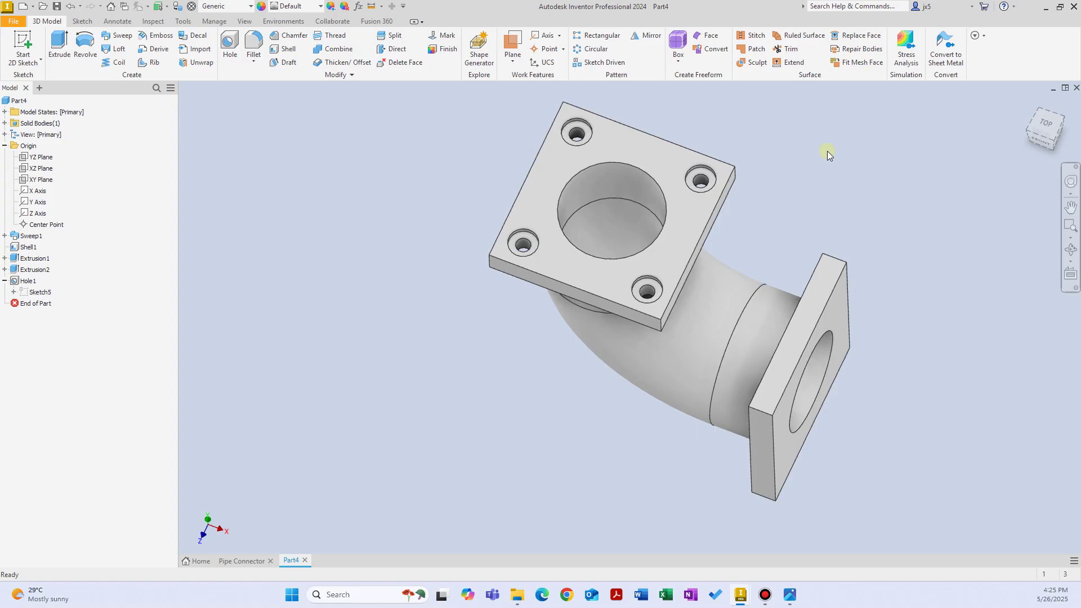
pyautogui.keyDown('shift'); pyautogui.moveTo(785, 194); pyautogui.dragTo(783, 251, button='middle'); pyautogui.keyUp('shift')
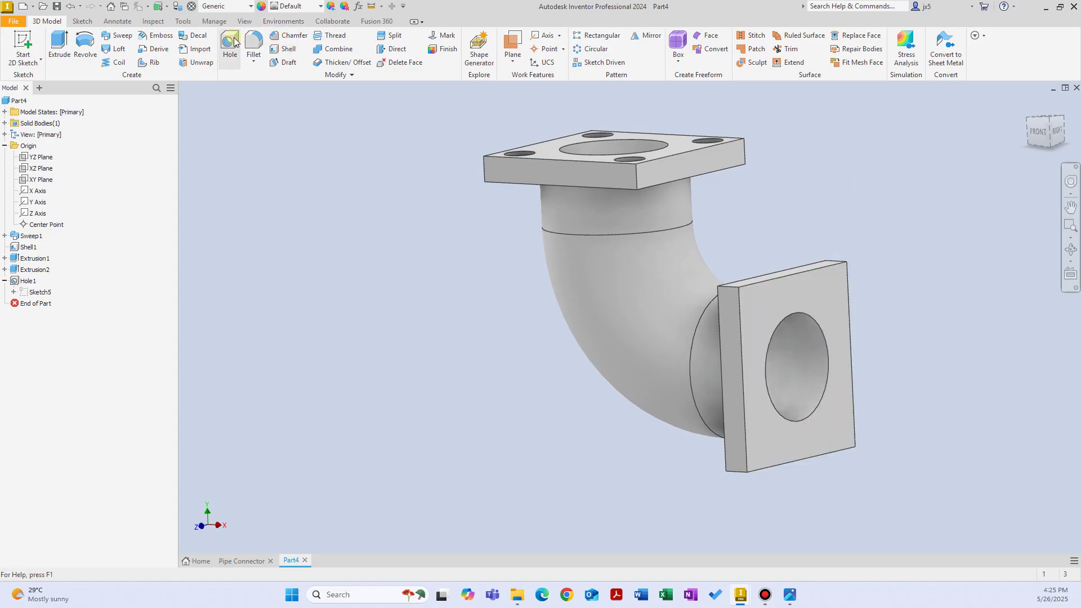
pyautogui.click(828, 289)
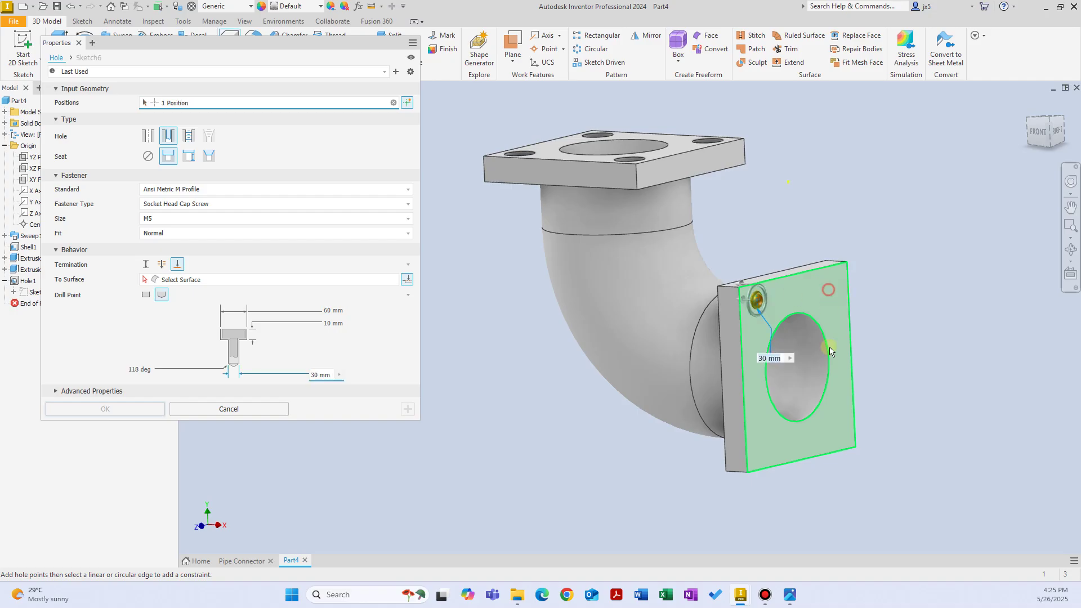
pyautogui.click(763, 445)
pyautogui.click(838, 435)
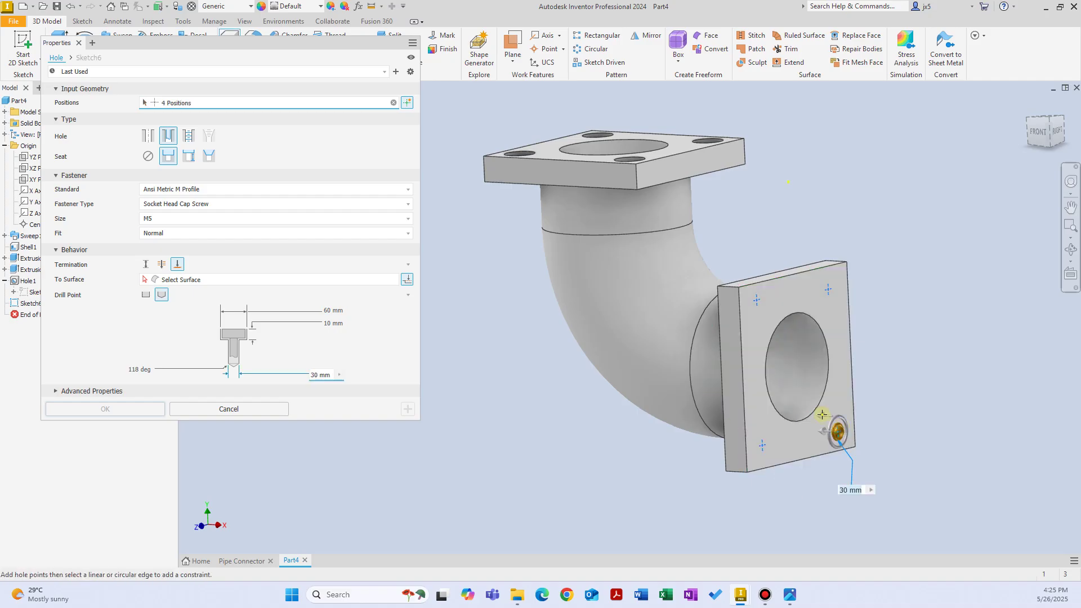
# Position the side flange's upper-left hole 50 mm from the face's left edge and 50 mm from its upper edge
pyautogui.keyDown('shift'); pyautogui.moveTo(838, 434); pyautogui.dragTo(673, 302, button='middle'); pyautogui.keyUp('shift')
pyautogui.click(671, 302)
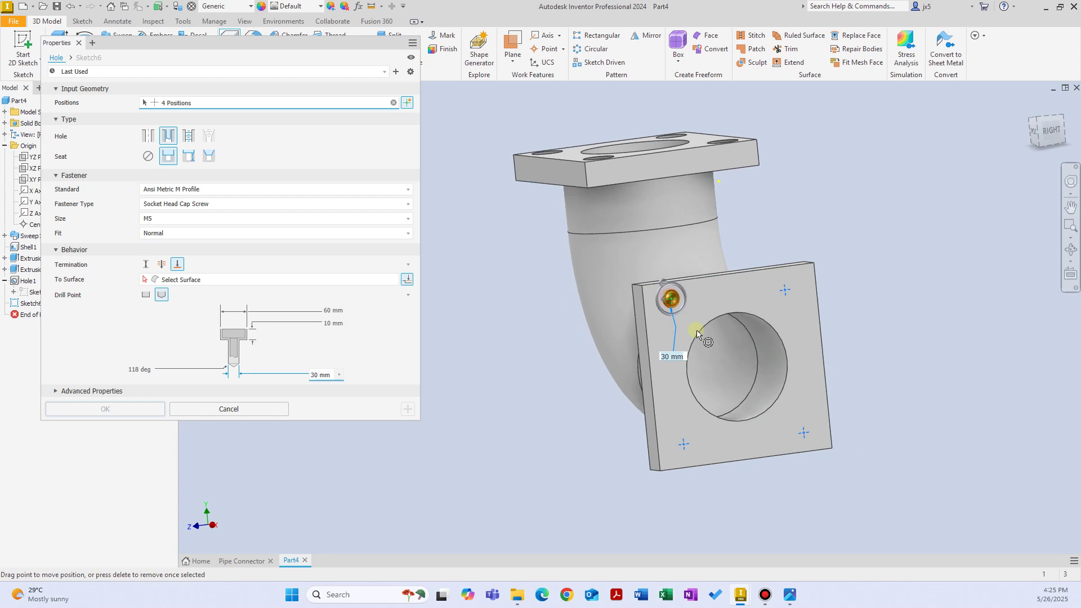
pyautogui.click(647, 319)
pyautogui.write('50')
pyautogui.press('Return')
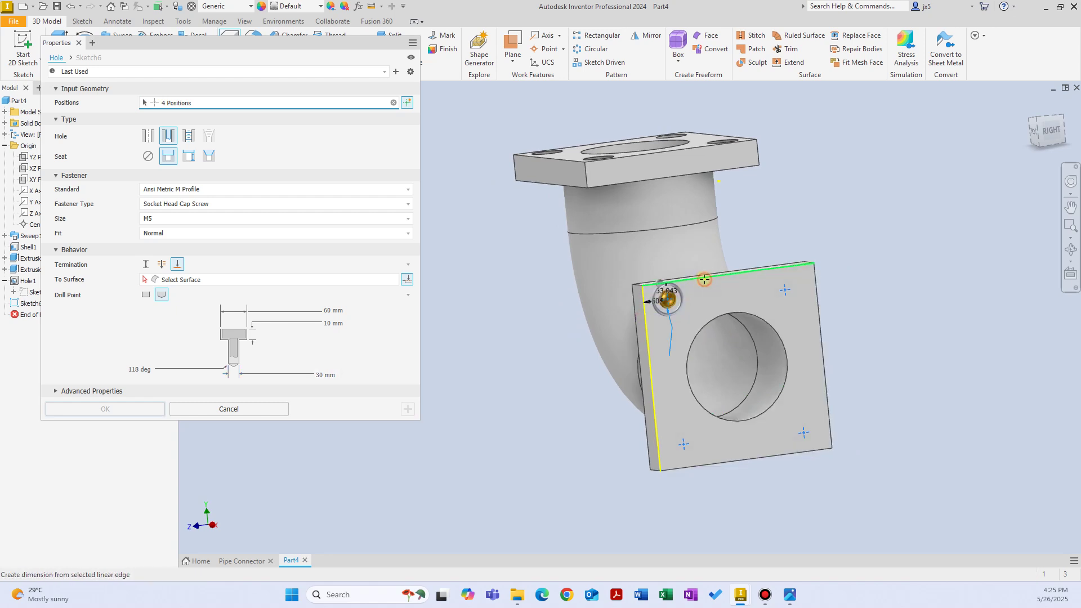
pyautogui.press('Return')
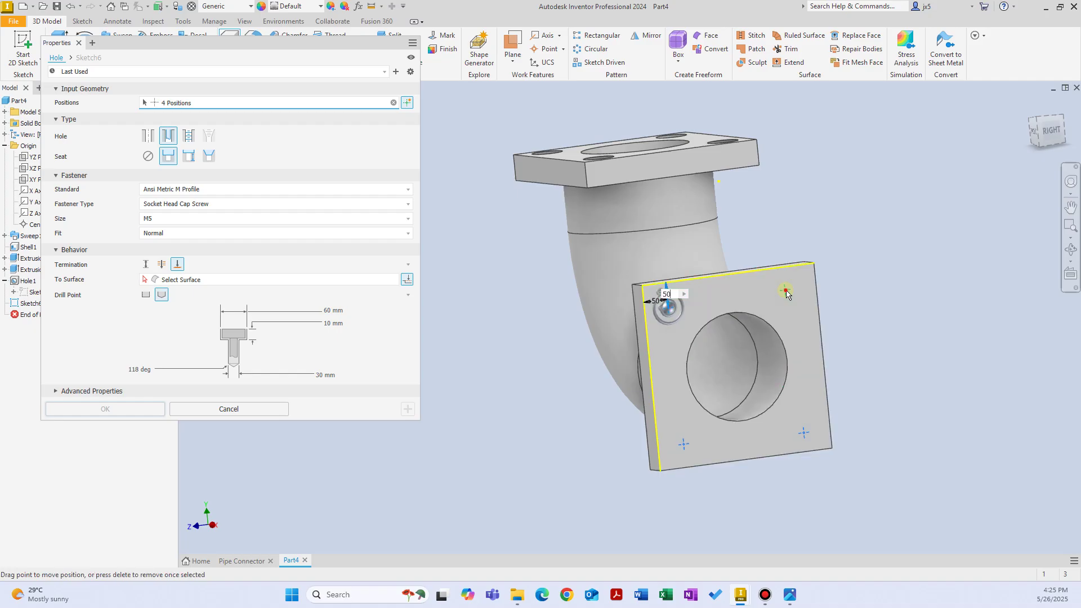
# Position the side flange's upper-right hole 50 mm from the face's upper edge and 50 mm from its right edge
pyautogui.click(785, 290)
pyautogui.click(791, 267)
pyautogui.click(813, 285)
pyautogui.write('50')
pyautogui.press('Return')
# Position the side flange's lower-left hole 50 mm from the face's lower edge and 50 mm from its left edge
pyautogui.click(684, 445)
pyautogui.click(708, 470)
pyautogui.write('50')
pyautogui.click(656, 437)
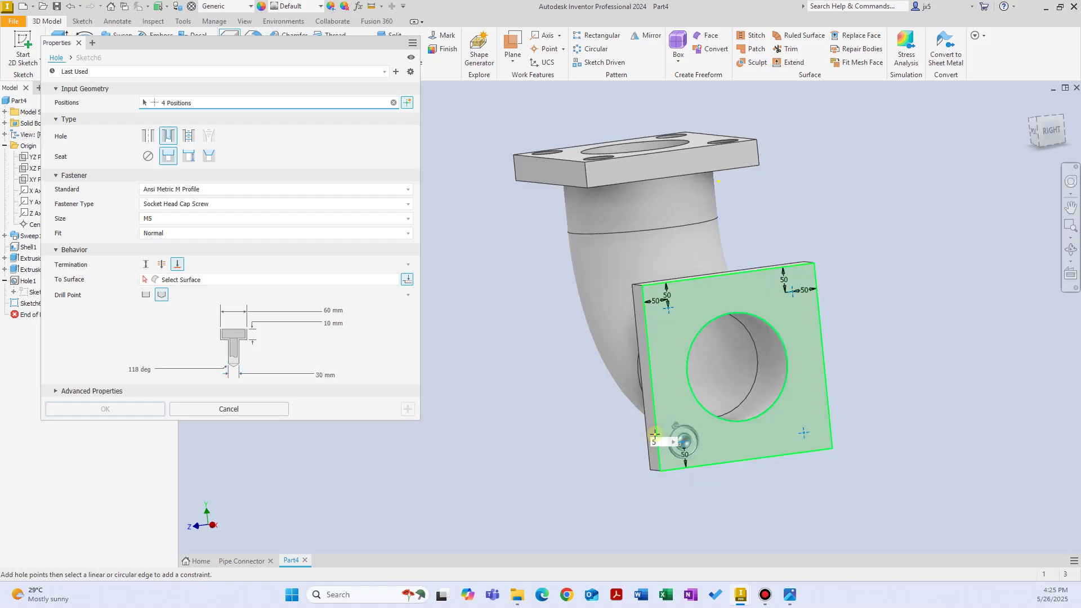
# Position the side flange's lower-right hole 50 mm from the face's lower edge and 50 mm from its right edge
pyautogui.click(806, 435)
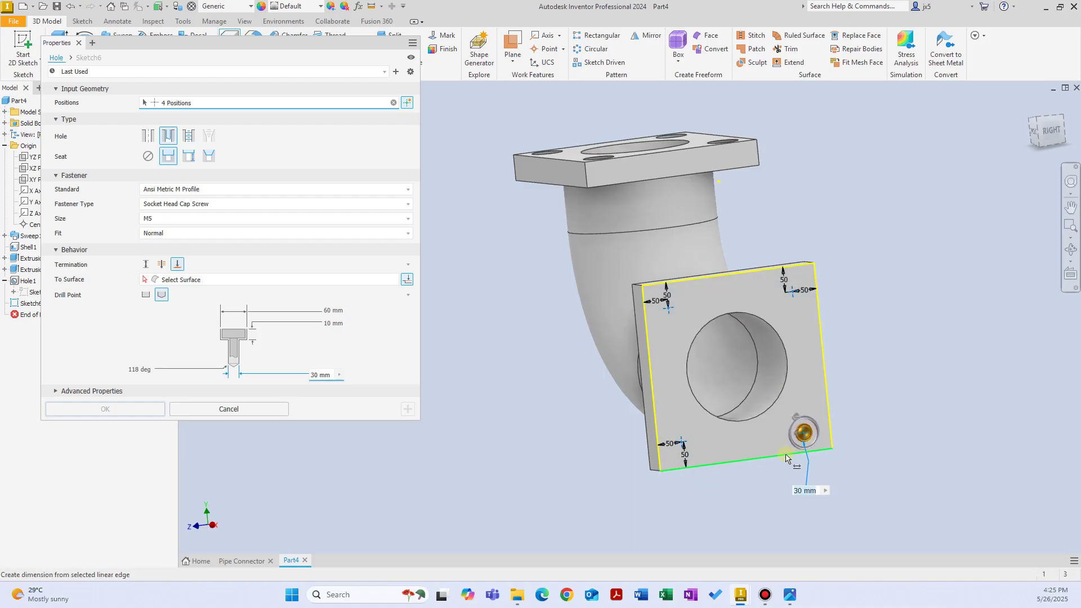
pyautogui.click(787, 454)
pyautogui.write('50')
pyautogui.click(828, 420)
pyautogui.write('5')
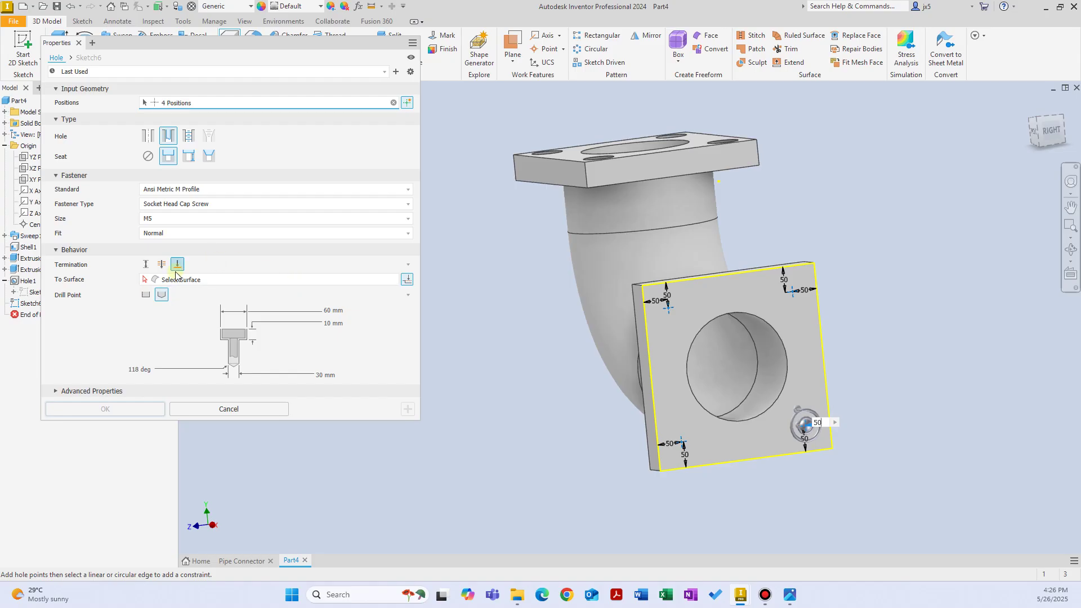
# Terminate the side flange's holes at the flange's back face and create the hole feature
pyautogui.keyDown('shift'); pyautogui.moveTo(662, 327); pyautogui.dragTo(816, 312, button='middle'); pyautogui.keyUp('shift')
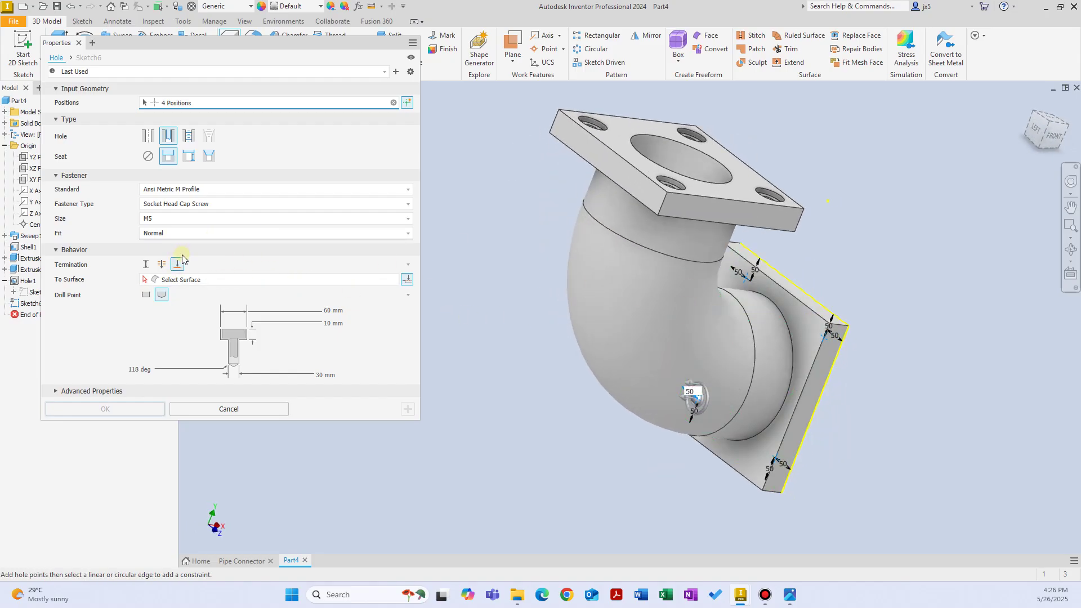
pyautogui.click(181, 280)
pyautogui.click(799, 326)
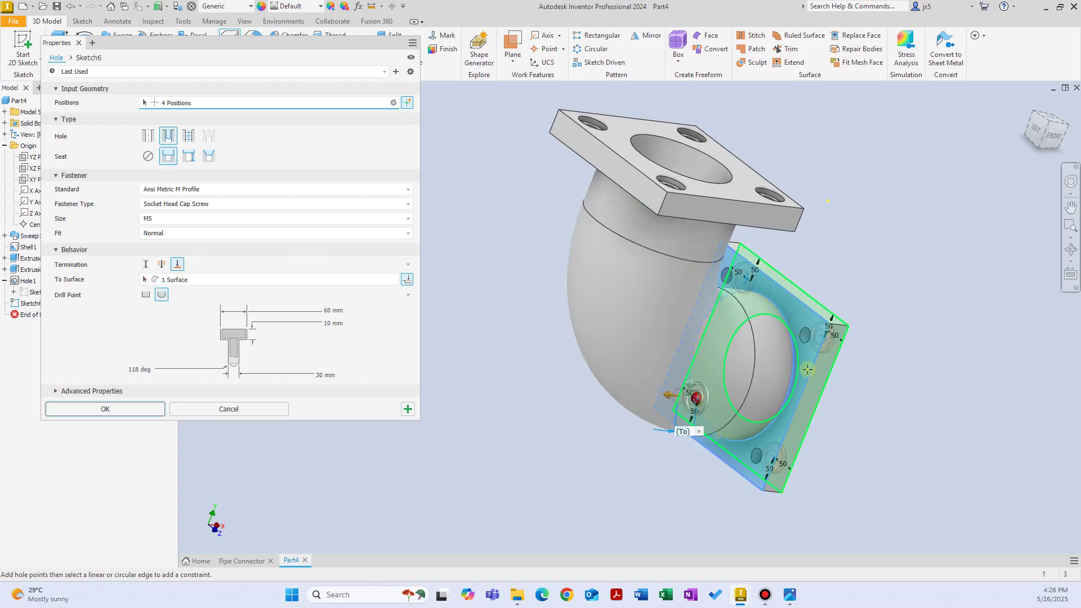
pyautogui.press('F5')
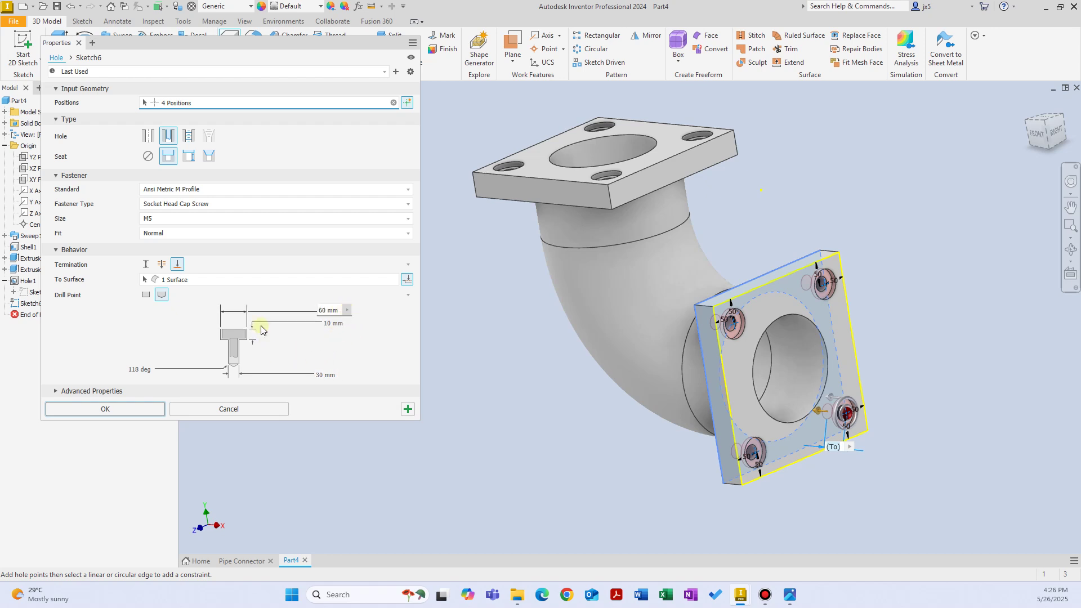
pyautogui.click(108, 412)
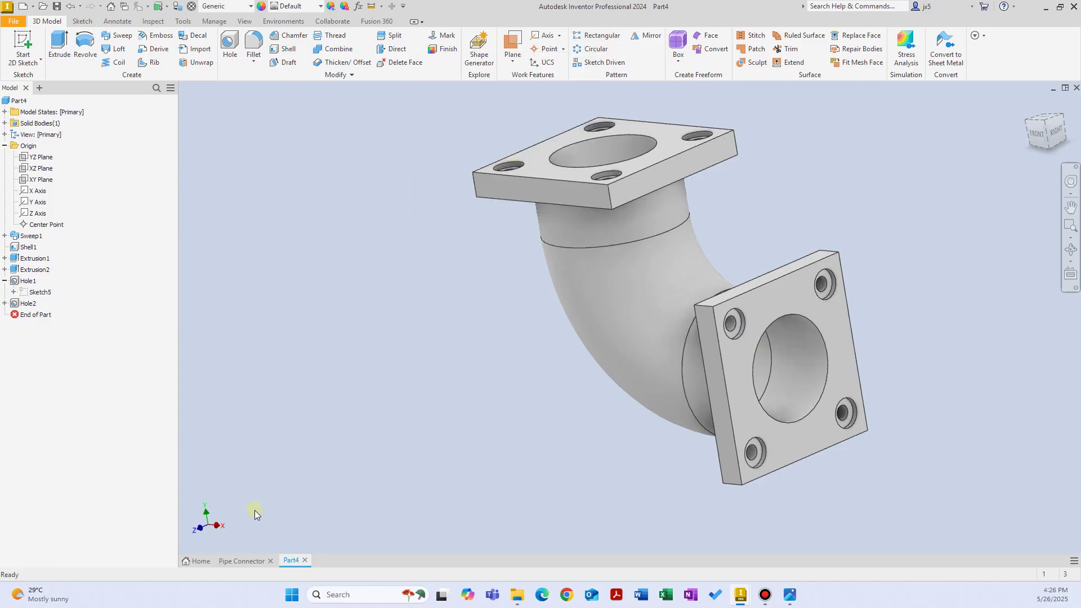
# Examine the pipe connector drawing's views for the counterbore sizes and the chamfer callouts at both flange bores
pyautogui.click(242, 563)
pyautogui.scroll(3, 496, 438)
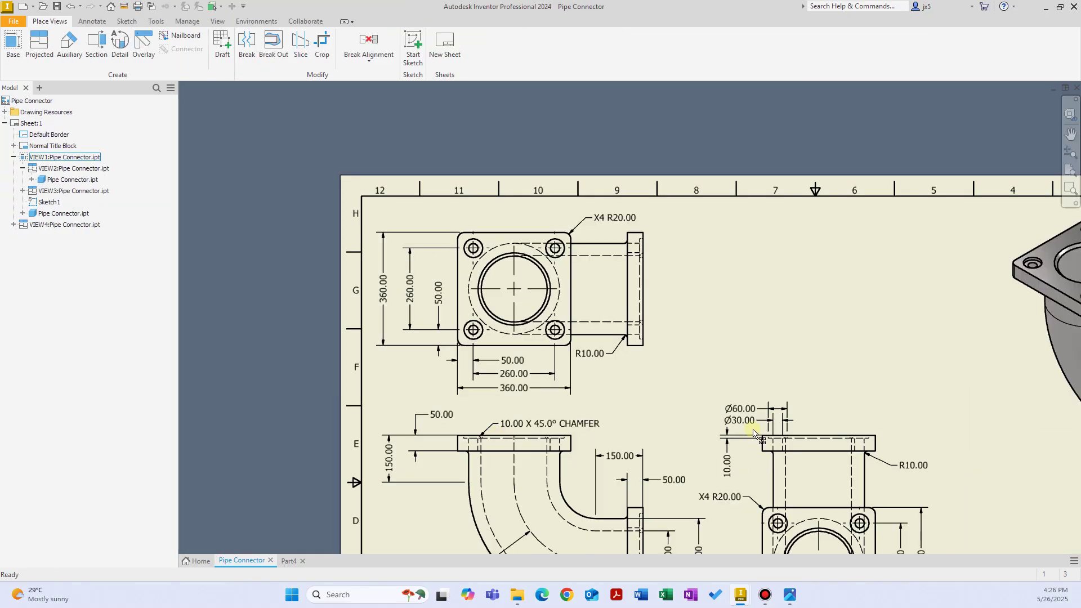
pyautogui.moveTo(754, 450); pyautogui.dragTo(590, 228, button='middle')
pyautogui.scroll(-3, 573, 246)
pyautogui.scroll(5, 573, 245)
pyautogui.moveTo(465, 188); pyautogui.dragTo(467, 268, button='middle')
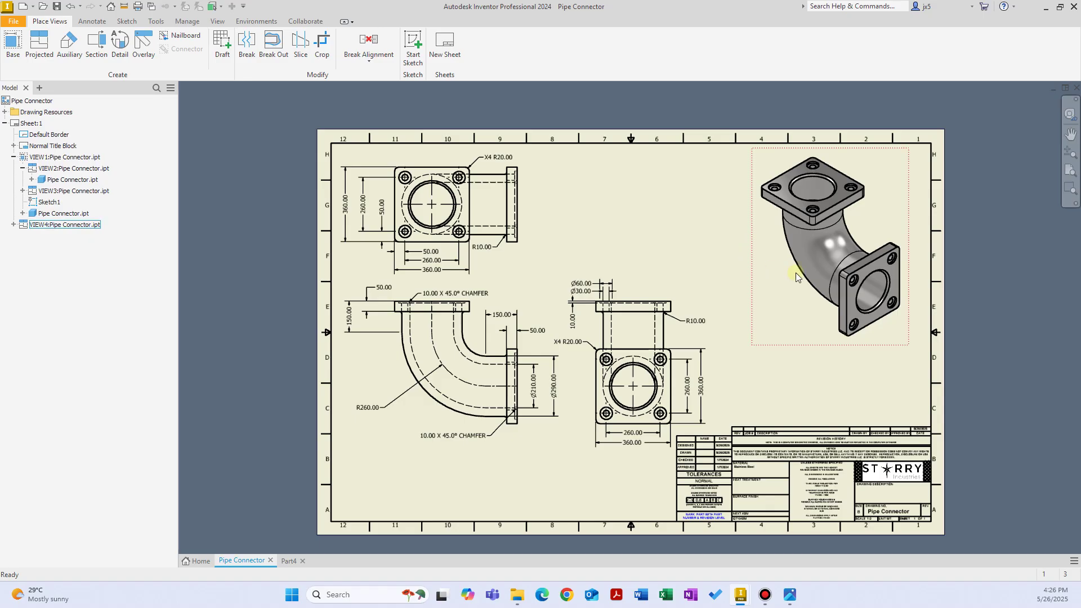
pyautogui.scroll(-10, 837, 180)
pyautogui.scroll(11, 810, 195)
pyautogui.scroll(-6, 850, 315)
pyautogui.scroll(5, 817, 343)
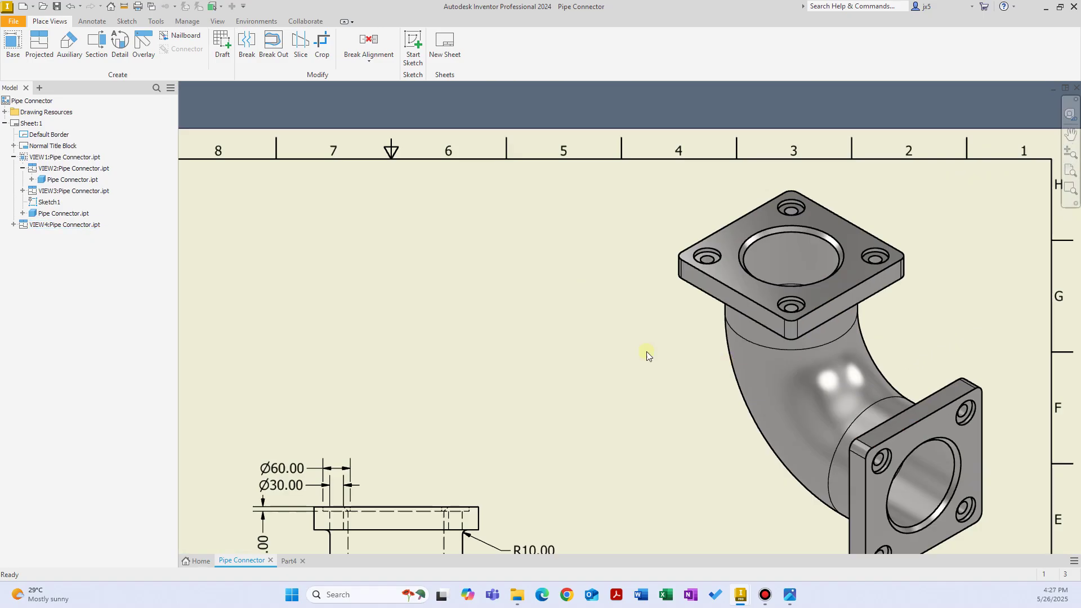
pyautogui.scroll(-2, 655, 255)
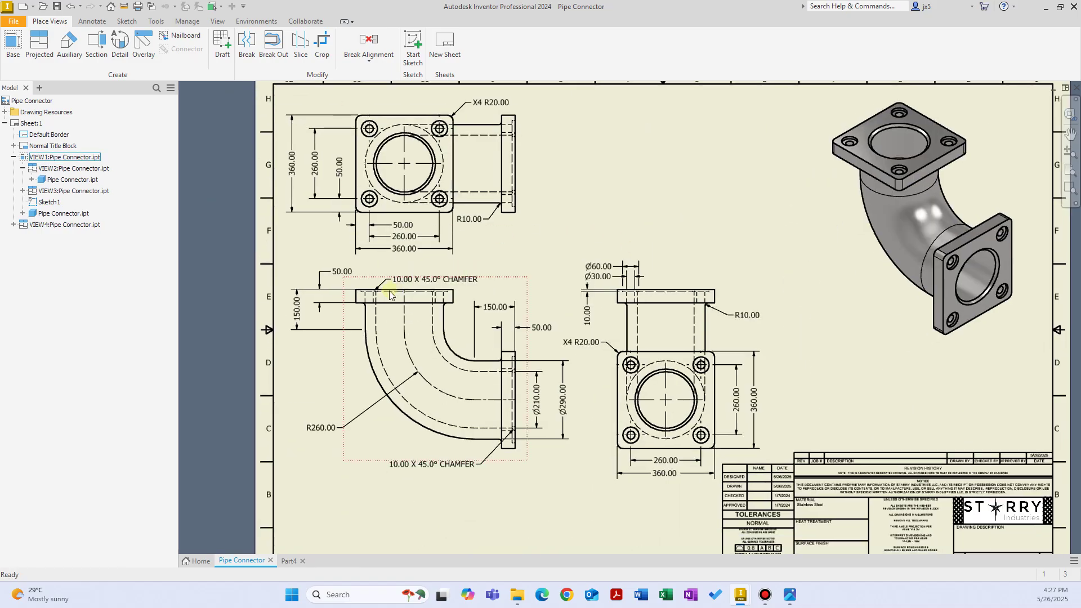
pyautogui.scroll(-5, 388, 290)
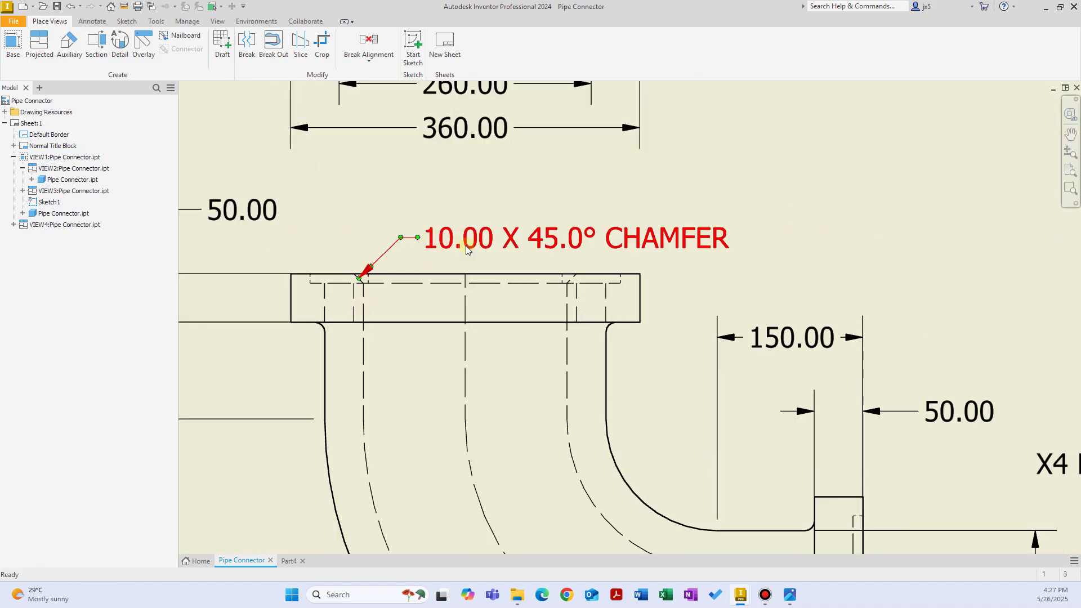
pyautogui.scroll(8, 542, 248)
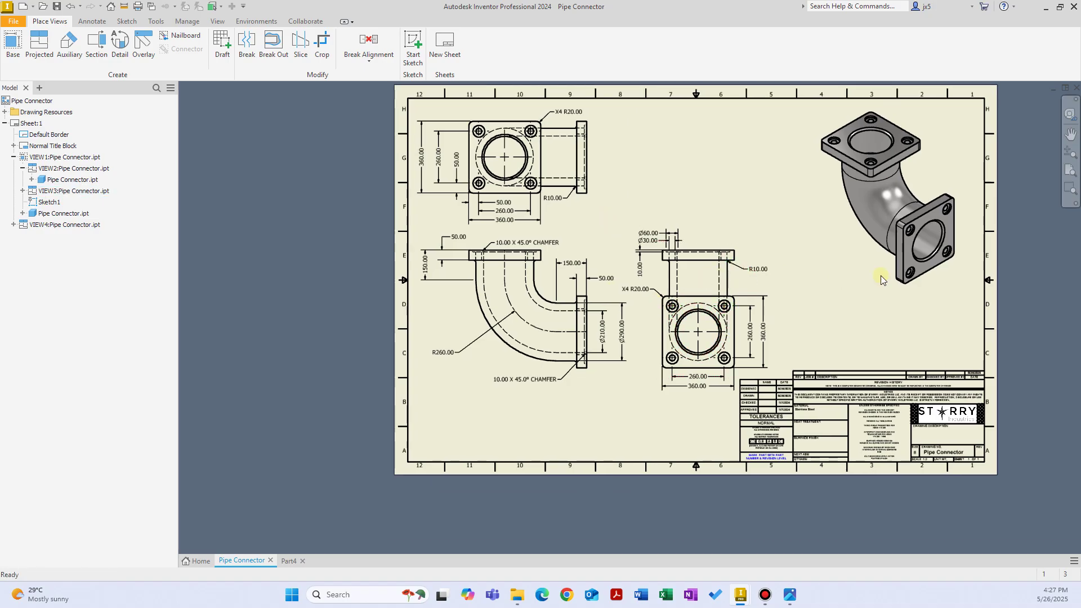
pyautogui.scroll(-3, 521, 245)
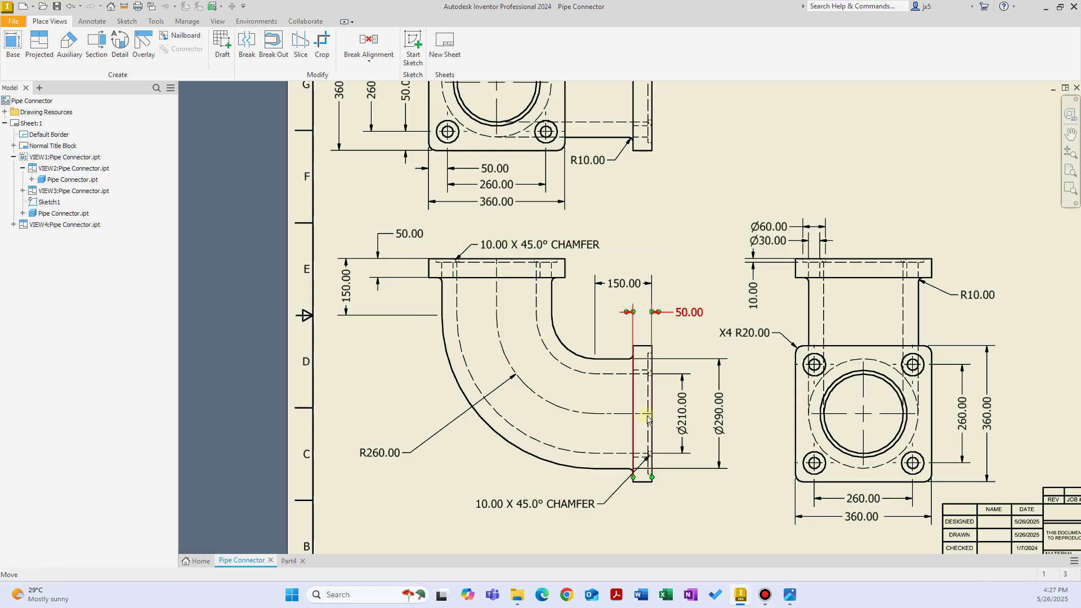
# Chamfer the outer bore edges of both flanges in the part with a distance of 10 mm
pyautogui.click(289, 561)
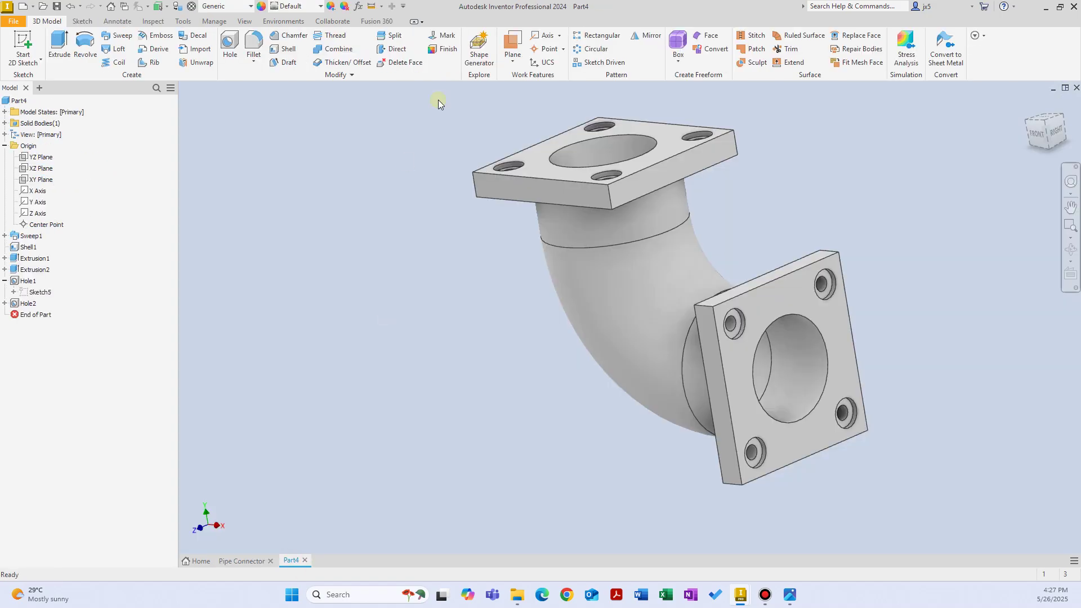
pyautogui.click(287, 36)
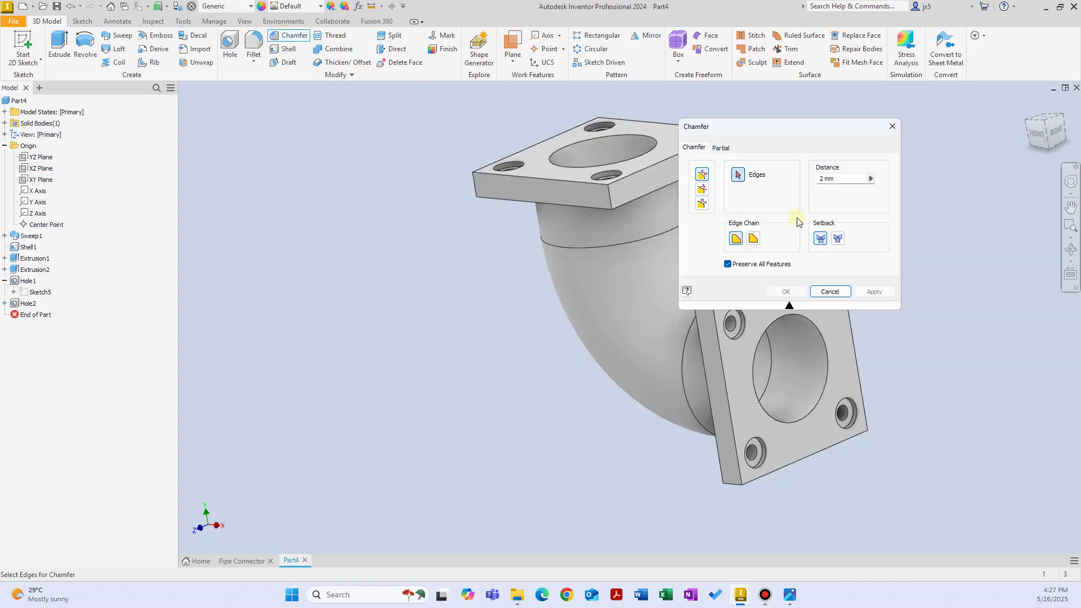
pyautogui.click(849, 179)
pyautogui.click(645, 136)
pyautogui.click(774, 324)
pyautogui.moveTo(837, 372); pyautogui.dragTo(567, 358, button='middle')
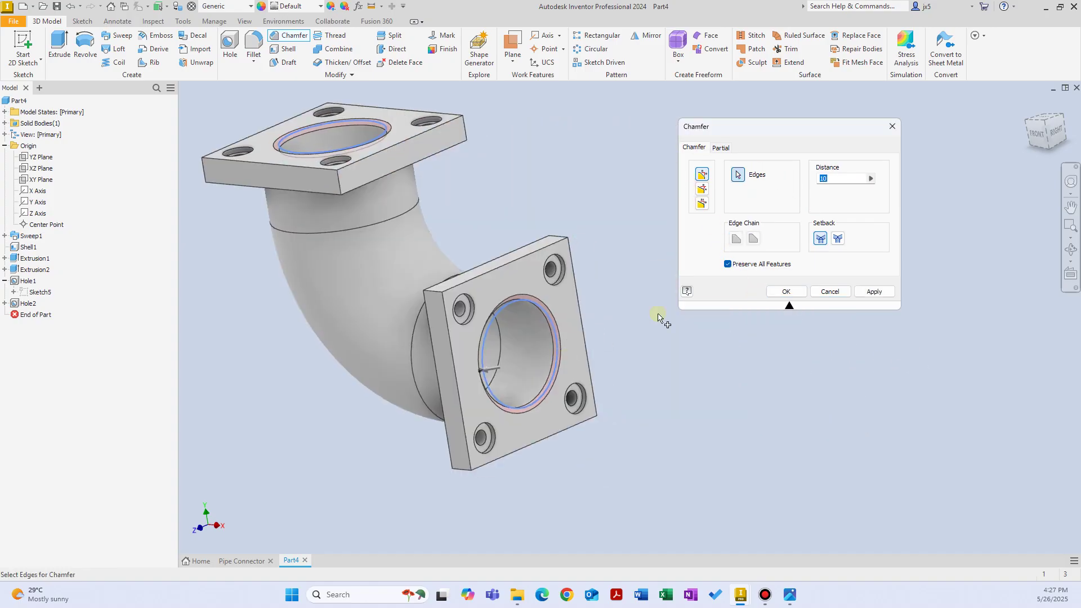
pyautogui.click(883, 293)
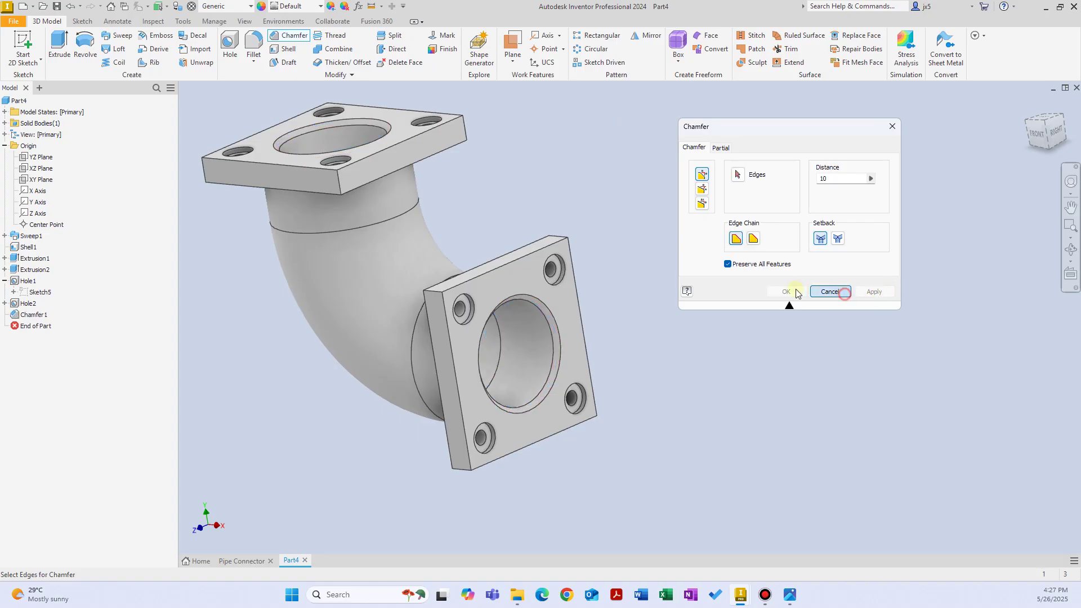
# Examine the pipe connector drawing for the fillet radii at the flange corners and where the pipe meets the flanges
pyautogui.click(832, 292)
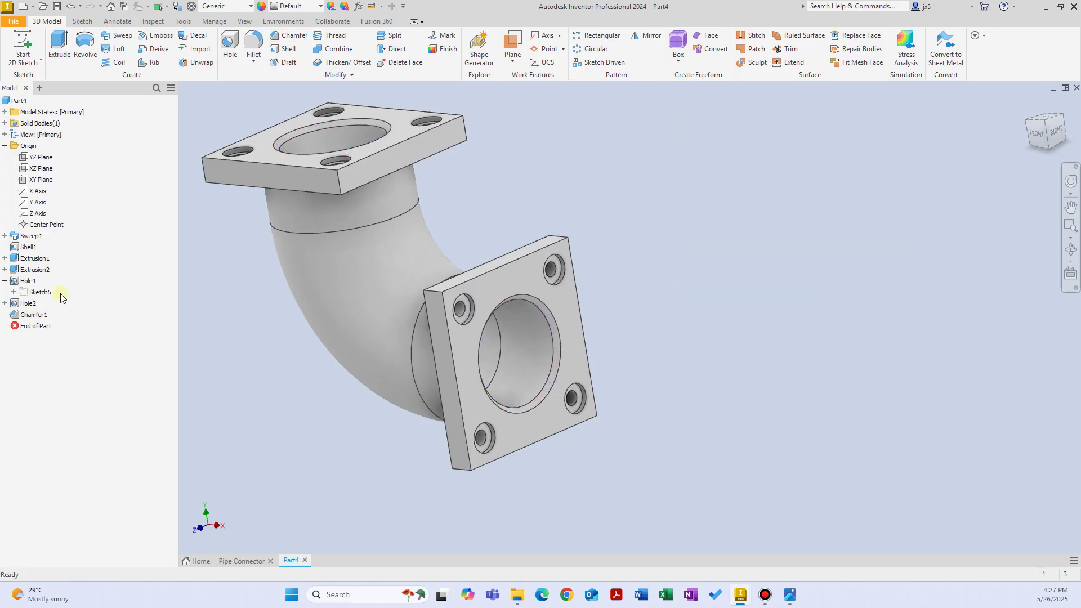
pyautogui.click(237, 560)
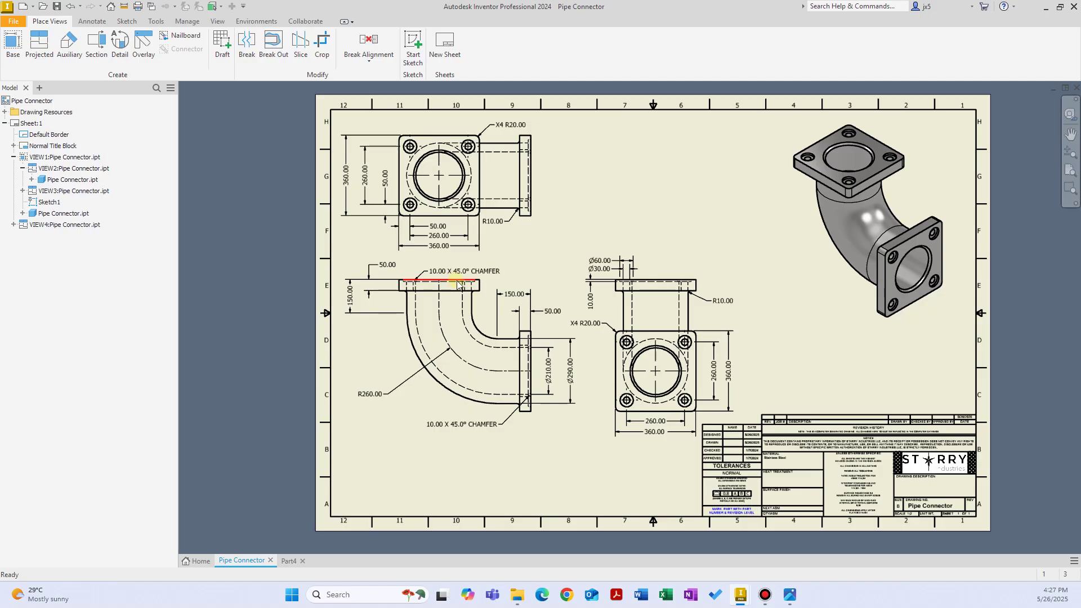
pyautogui.scroll(8, 505, 218)
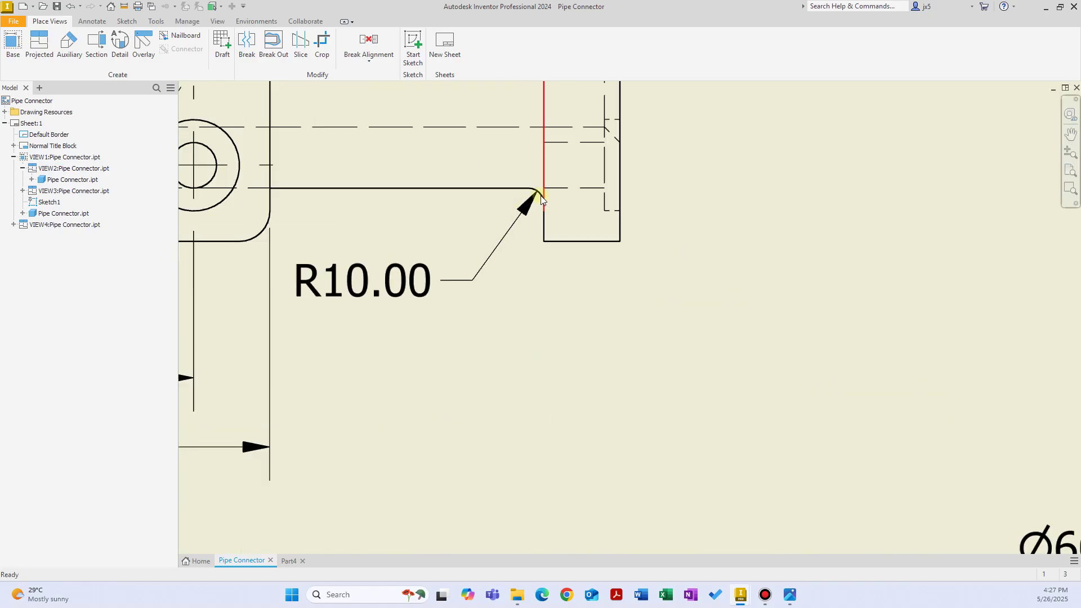
pyautogui.scroll(-8, 537, 279)
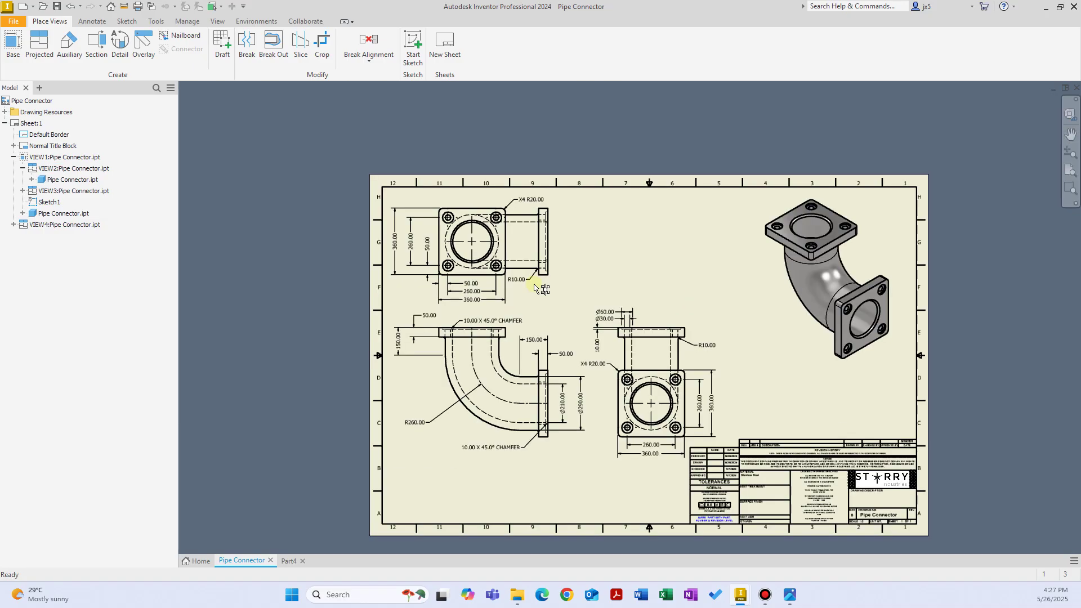
pyautogui.scroll(6, 525, 279)
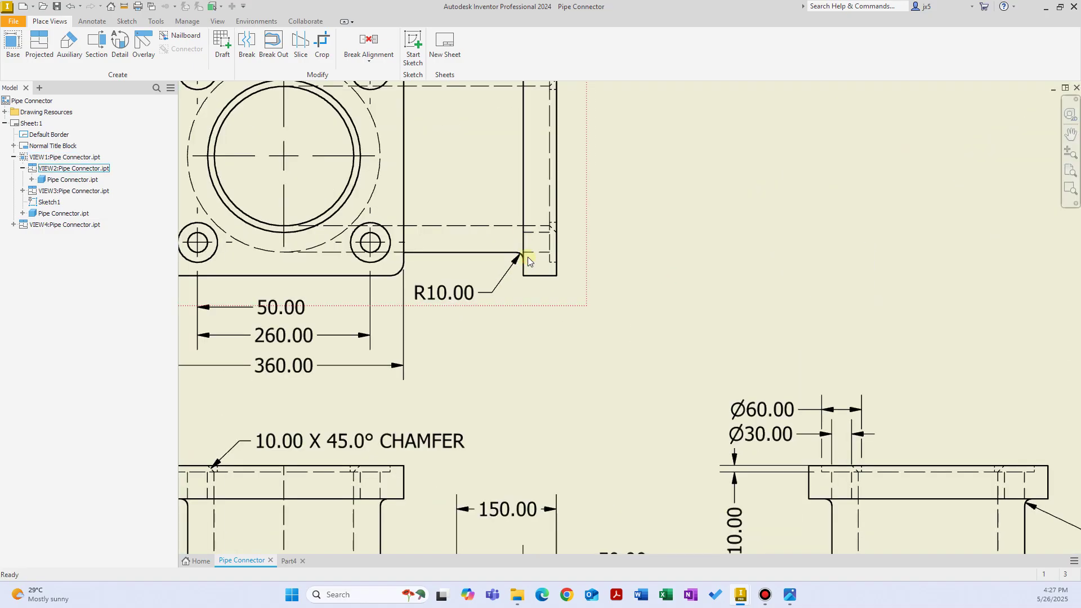
pyautogui.scroll(2, 522, 259)
pyautogui.scroll(-8, 535, 272)
pyautogui.scroll(6, 537, 276)
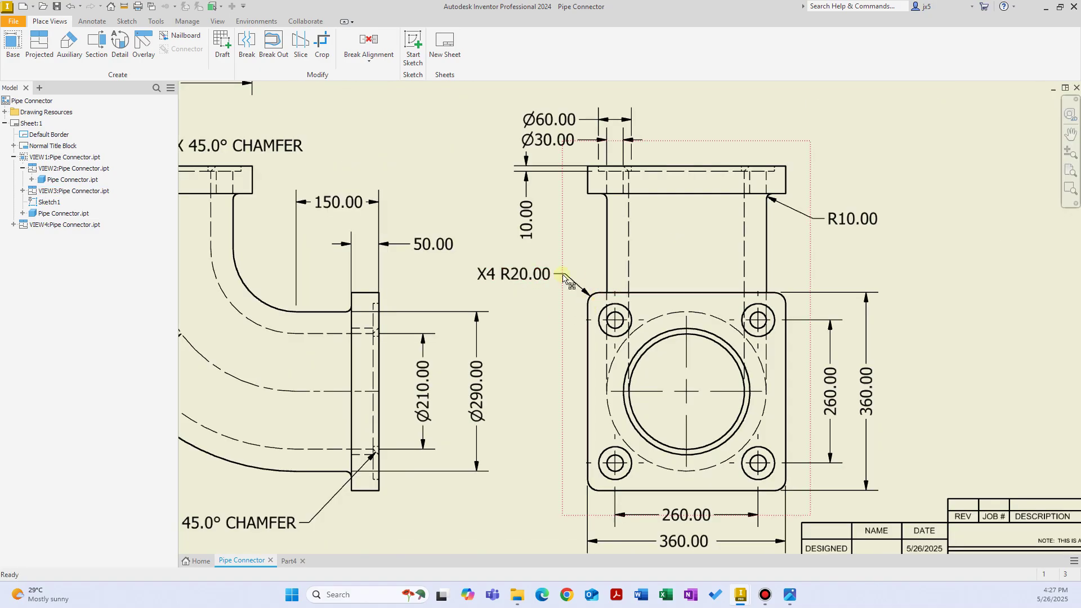
pyautogui.scroll(-3, 521, 282)
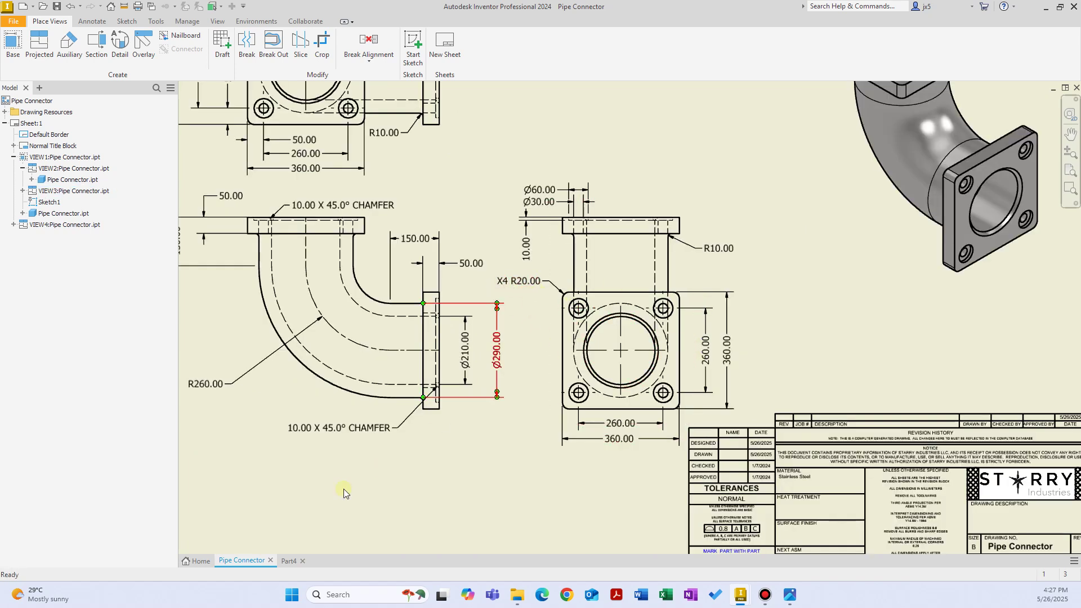
# Start a fillet in the part with a 20 mm radius on the top flange's four corner edges
pyautogui.click(288, 561)
pyautogui.click(254, 45)
pyautogui.moveTo(560, 165); pyautogui.dragTo(812, 192, button='middle')
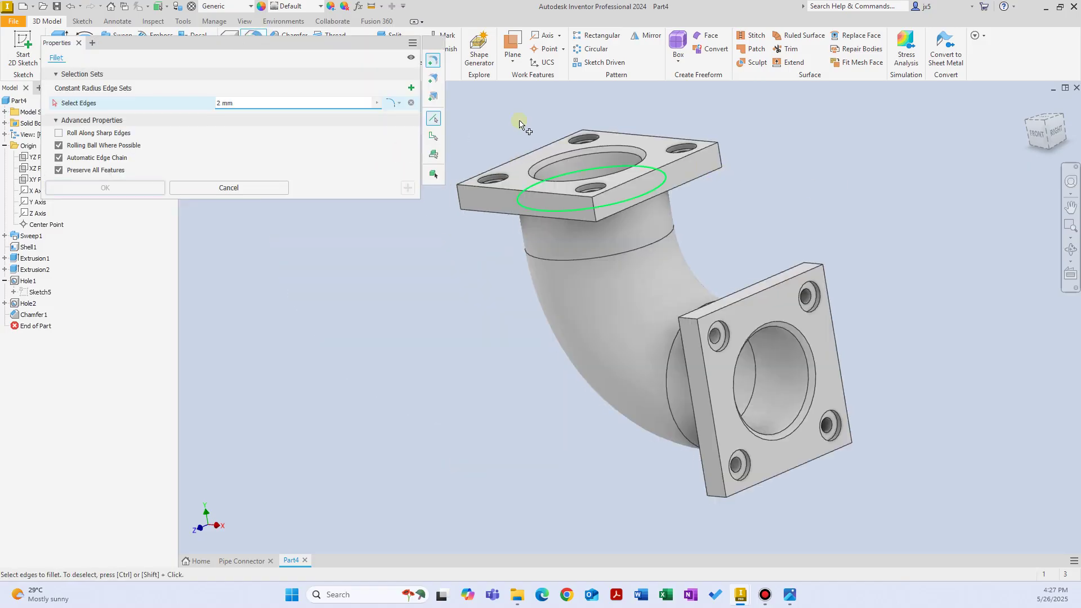
pyautogui.click(595, 207)
pyautogui.click(462, 201)
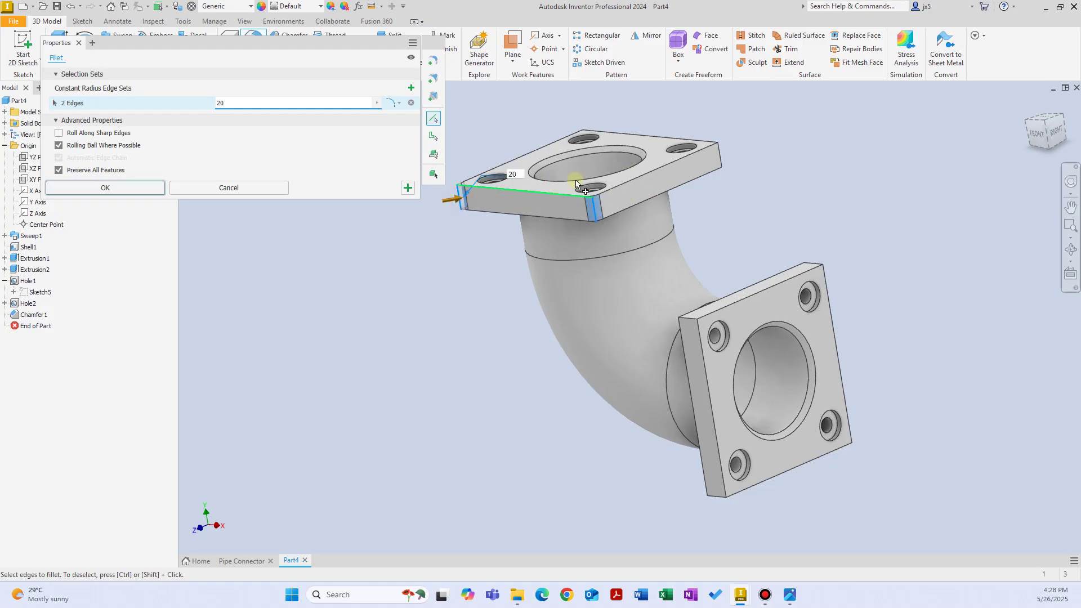
pyautogui.keyDown('shift'); pyautogui.moveTo(647, 169); pyautogui.dragTo(673, 163, button='middle'); pyautogui.keyUp('shift')
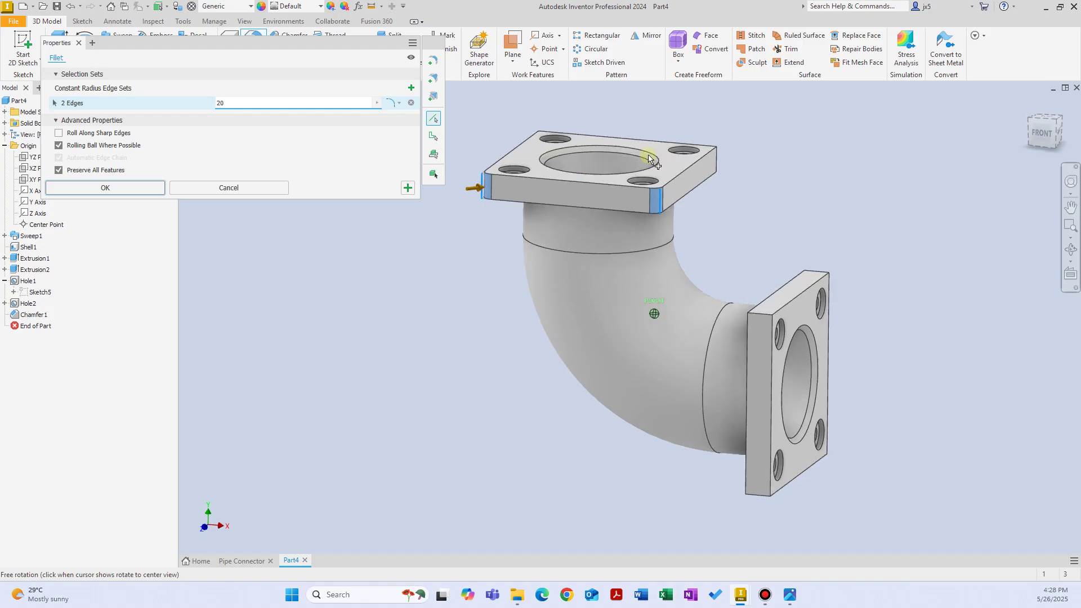
pyautogui.scroll(5, 532, 148)
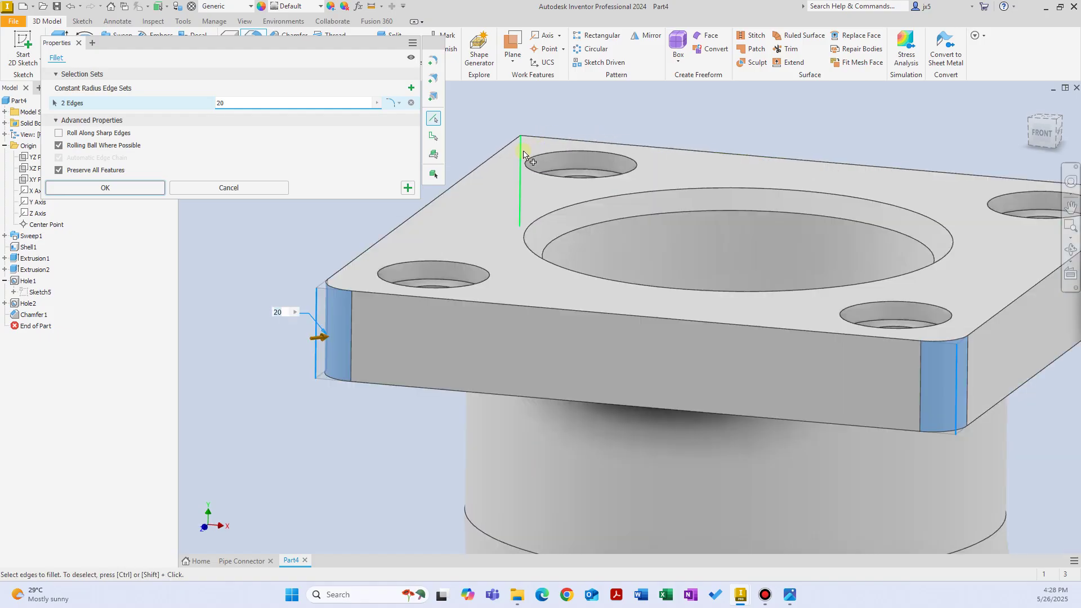
pyautogui.click(521, 158)
pyautogui.scroll(-5, 614, 221)
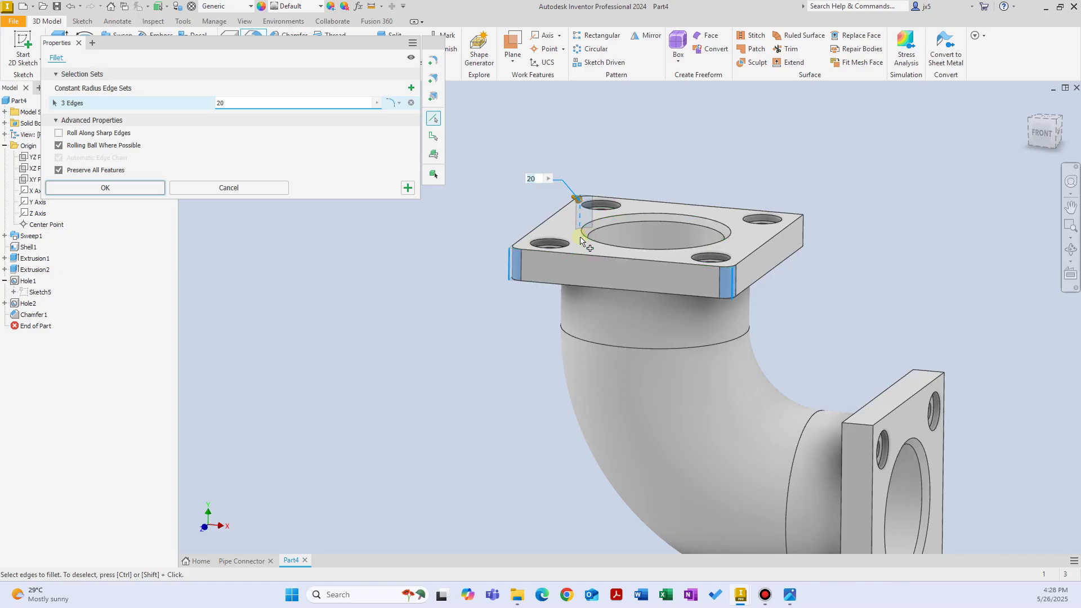
pyautogui.keyDown('shift'); pyautogui.moveTo(586, 242); pyautogui.dragTo(788, 242, button='middle'); pyautogui.keyUp('shift')
pyautogui.click(820, 232)
# Add the side flange's four corner edges to the 20 mm fillet set
pyautogui.moveTo(808, 442); pyautogui.dragTo(623, 324, button='middle')
pyautogui.click(591, 310)
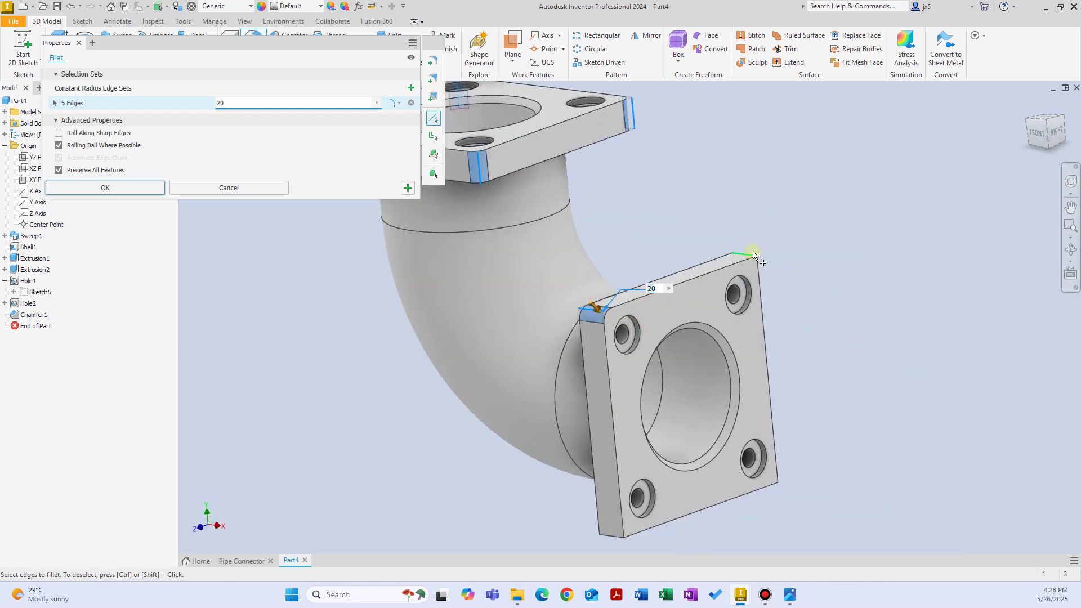
pyautogui.click(743, 260)
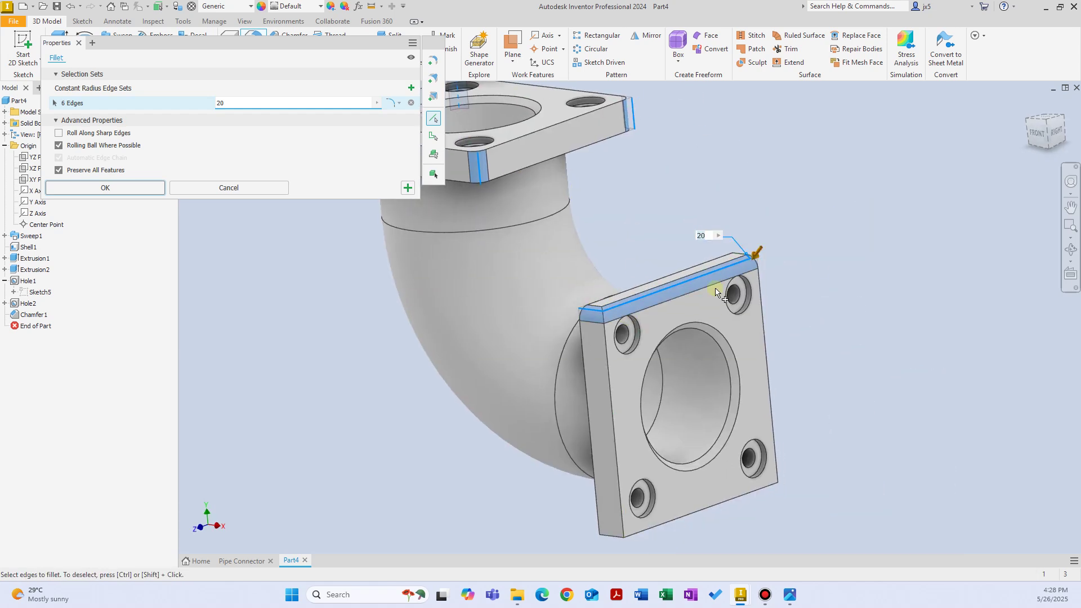
pyautogui.keyDown('ctrl'); pyautogui.click(738, 266); pyautogui.keyUp('ctrl')
pyautogui.click(747, 259)
pyautogui.moveTo(635, 483); pyautogui.dragTo(618, 314, button='middle')
pyautogui.click(596, 365)
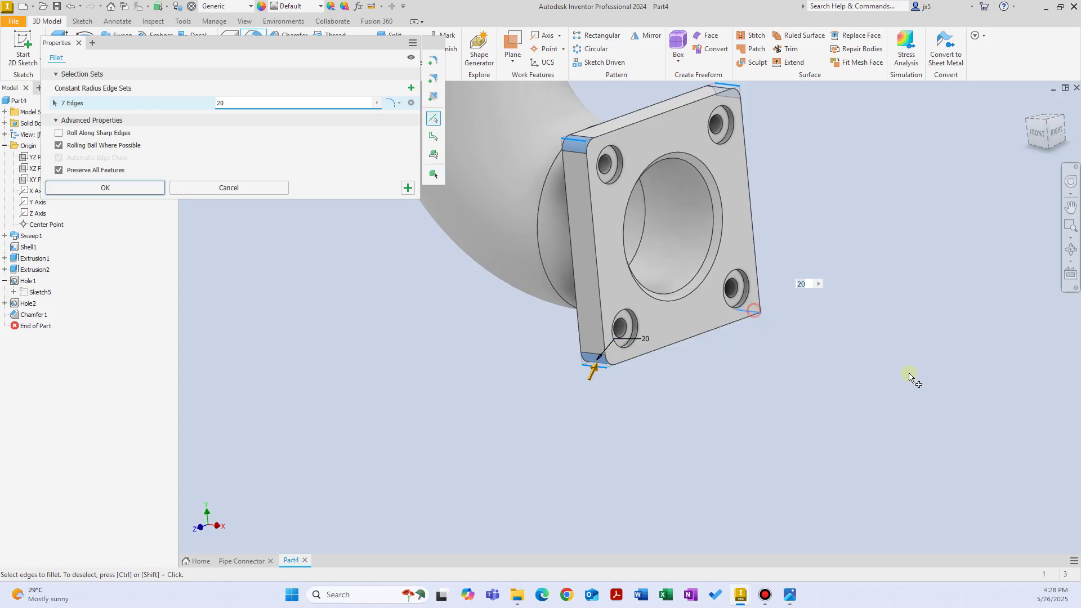
pyautogui.moveTo(704, 361); pyautogui.dragTo(600, 360, button='middle')
pyautogui.scroll(-3, 681, 380)
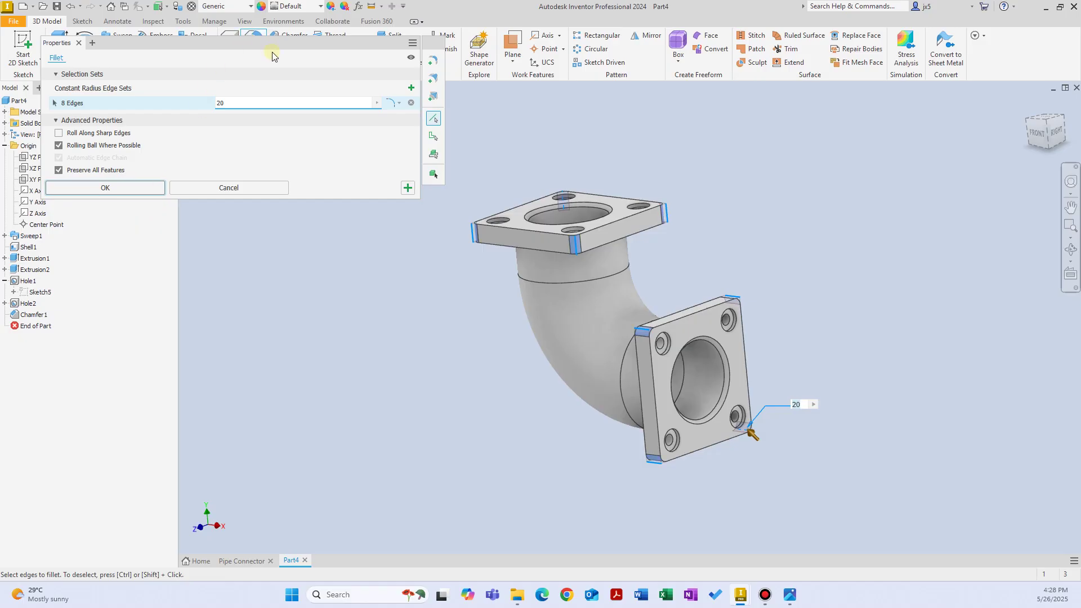
# Add a second 10 mm radius set on the edges where the pipe meets both flanges' back faces and create the fillets
pyautogui.click(412, 89)
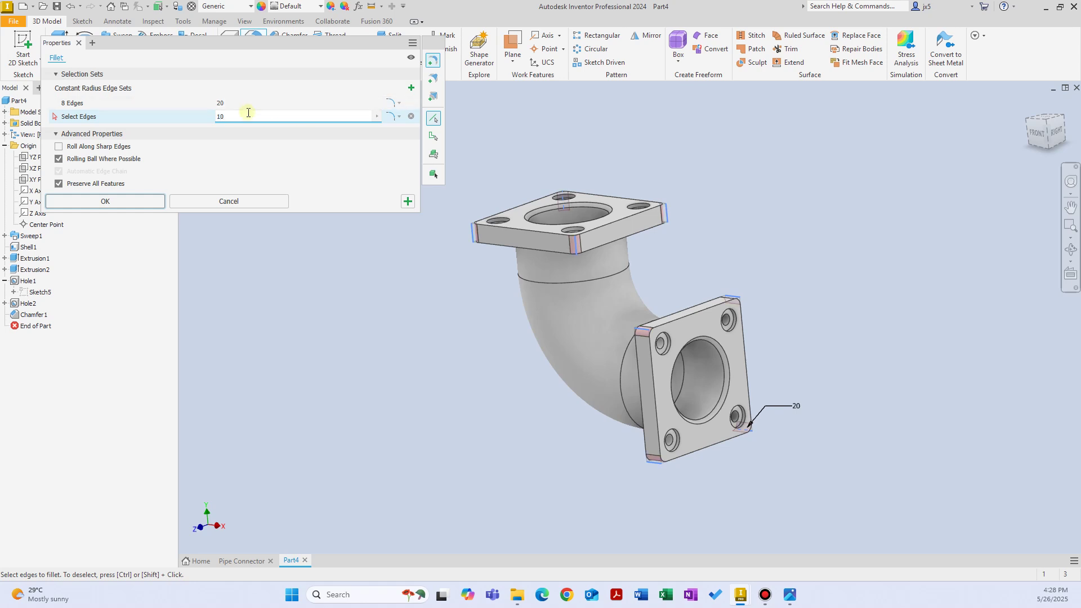
pyautogui.keyDown('shift'); pyautogui.moveTo(623, 239); pyautogui.dragTo(615, 213, button='middle'); pyautogui.keyUp('shift')
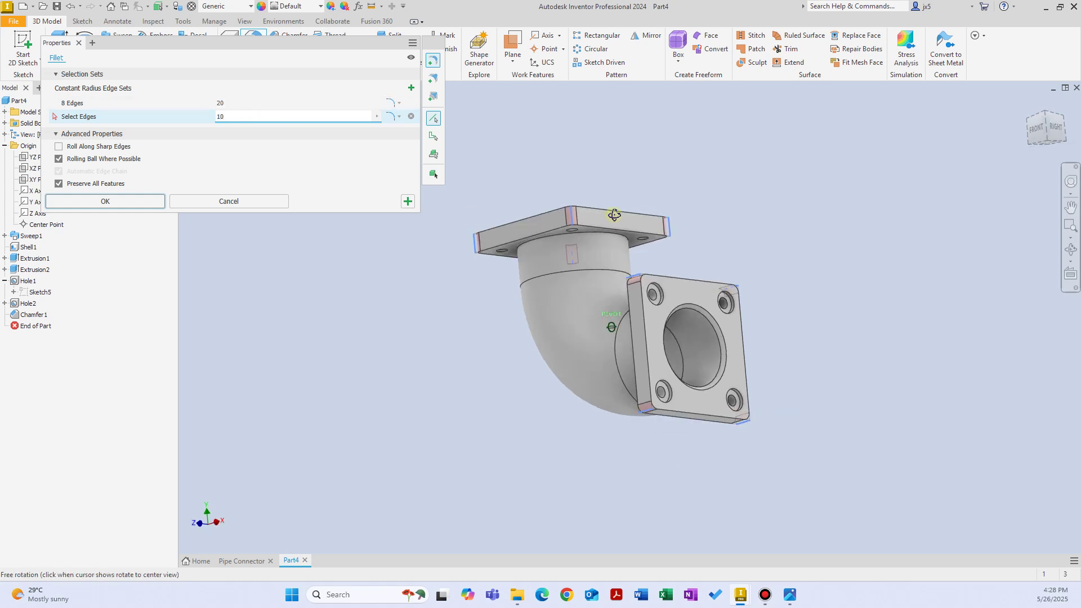
pyautogui.scroll(5, 602, 240)
pyautogui.click(590, 217)
pyautogui.scroll(-4, 608, 231)
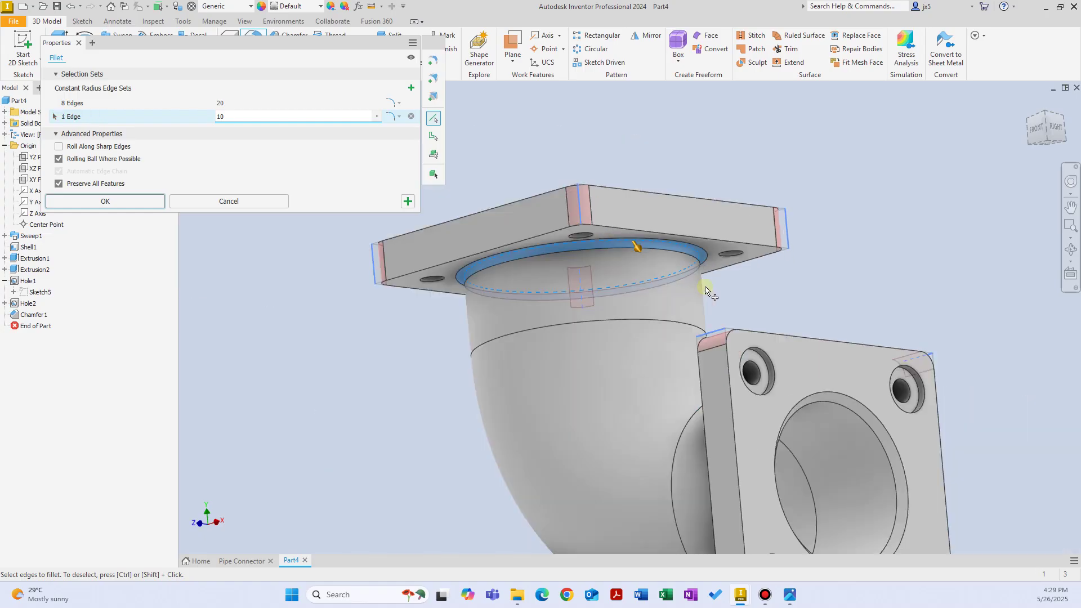
pyautogui.scroll(3, 640, 248)
pyautogui.scroll(-4, 617, 222)
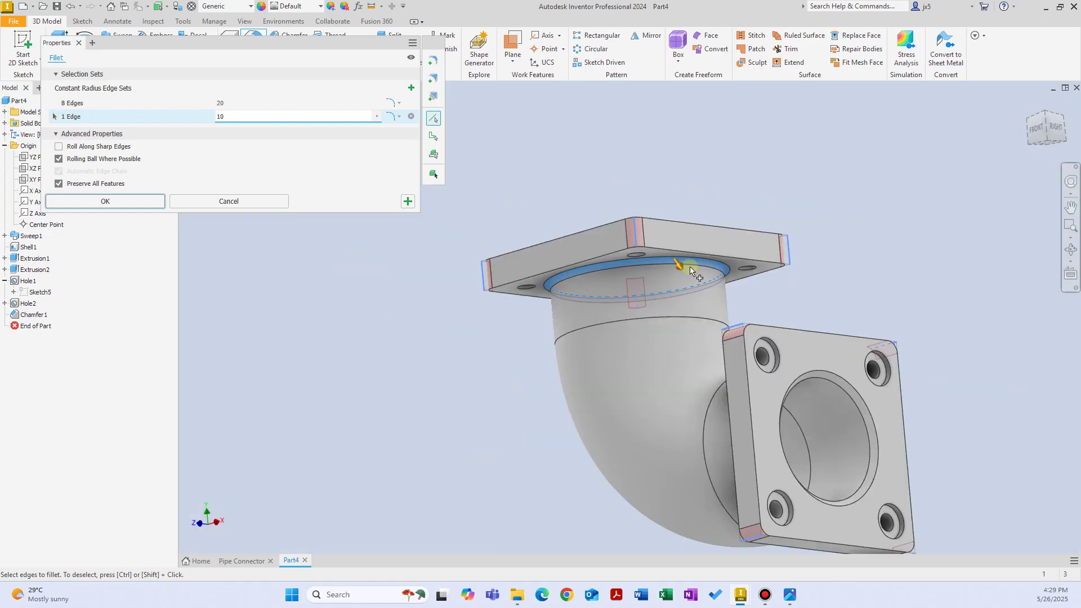
pyautogui.keyDown('shift'); pyautogui.moveTo(734, 336); pyautogui.dragTo(881, 349, button='middle'); pyautogui.keyUp('shift')
pyautogui.click(829, 388)
pyautogui.keyDown('shift'); pyautogui.moveTo(829, 388); pyautogui.dragTo(830, 388, button='middle'); pyautogui.keyUp('shift')
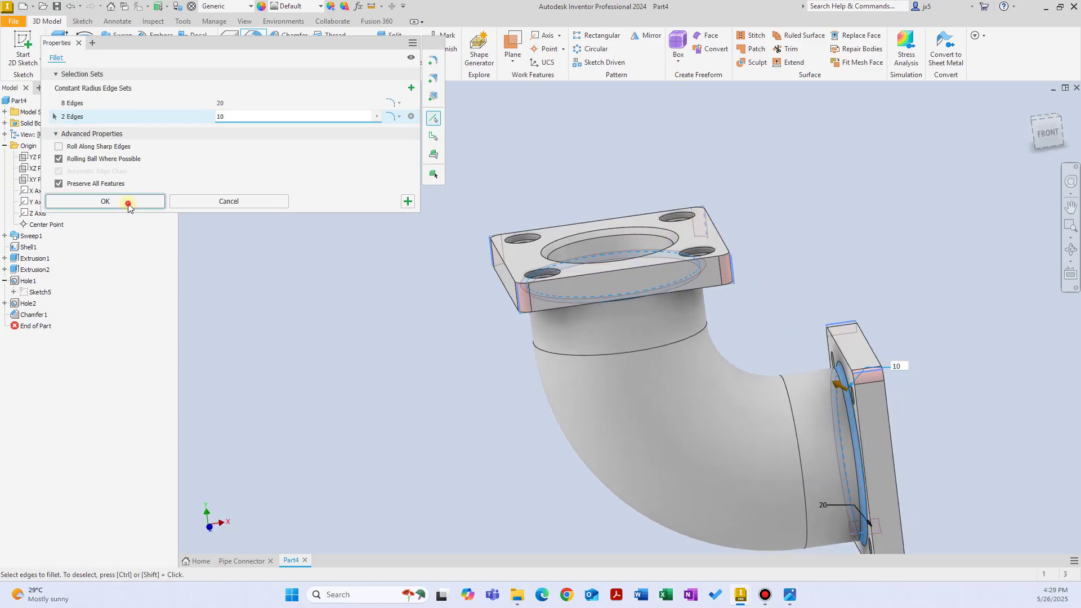
pyautogui.click(115, 202)
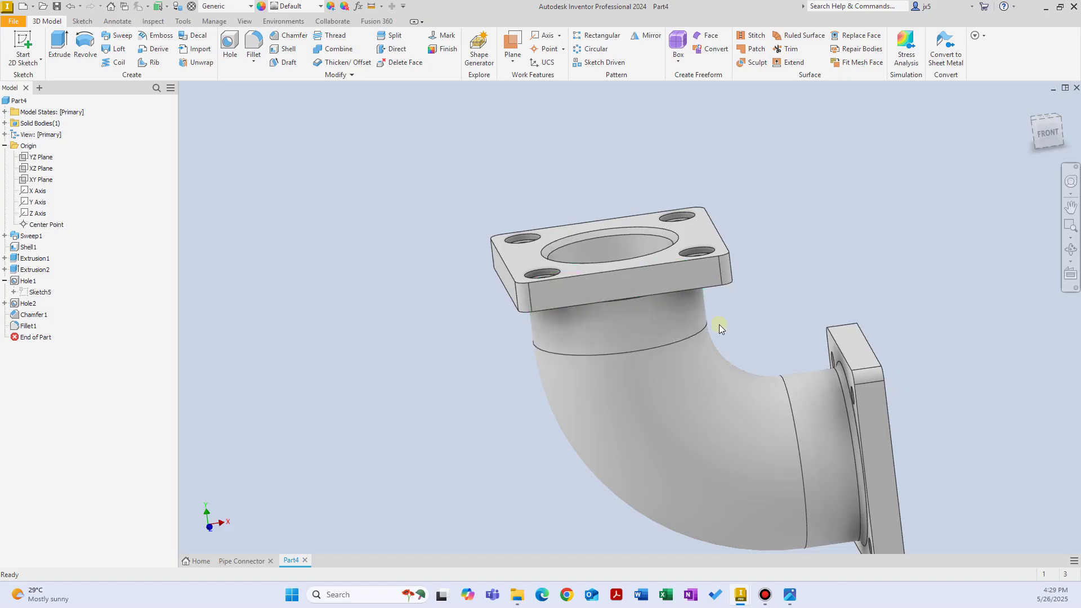
# Check the drawing's pipe diameters and measure the bore diameter at the side flange in the part
pyautogui.keyDown('shift'); pyautogui.moveTo(852, 381); pyautogui.dragTo(843, 386, button='middle'); pyautogui.keyUp('shift')
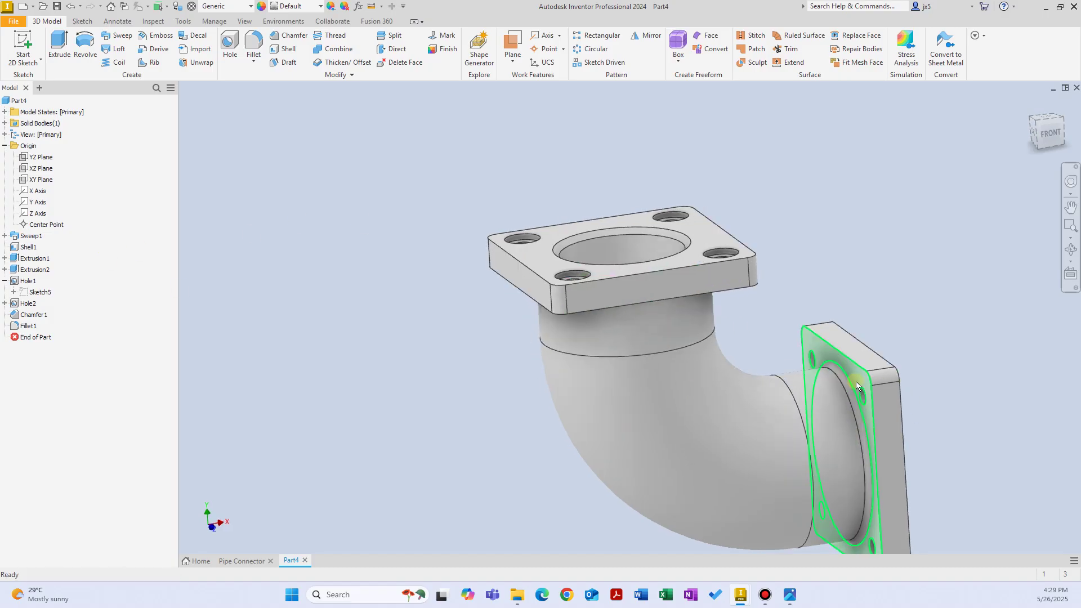
pyautogui.click(251, 562)
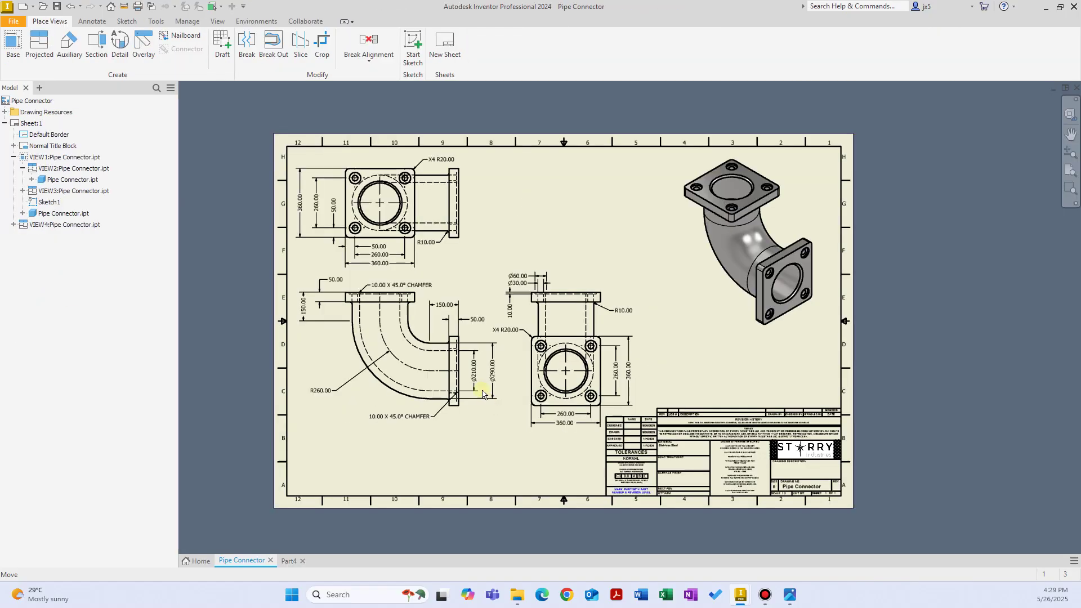
pyautogui.scroll(3, 443, 374)
pyautogui.moveTo(444, 374)
pyautogui.mouseDown(button='middle')
pyautogui.moveTo(677, 396)
pyautogui.moveTo(605, 390)
pyautogui.mouseUp(button='middle')
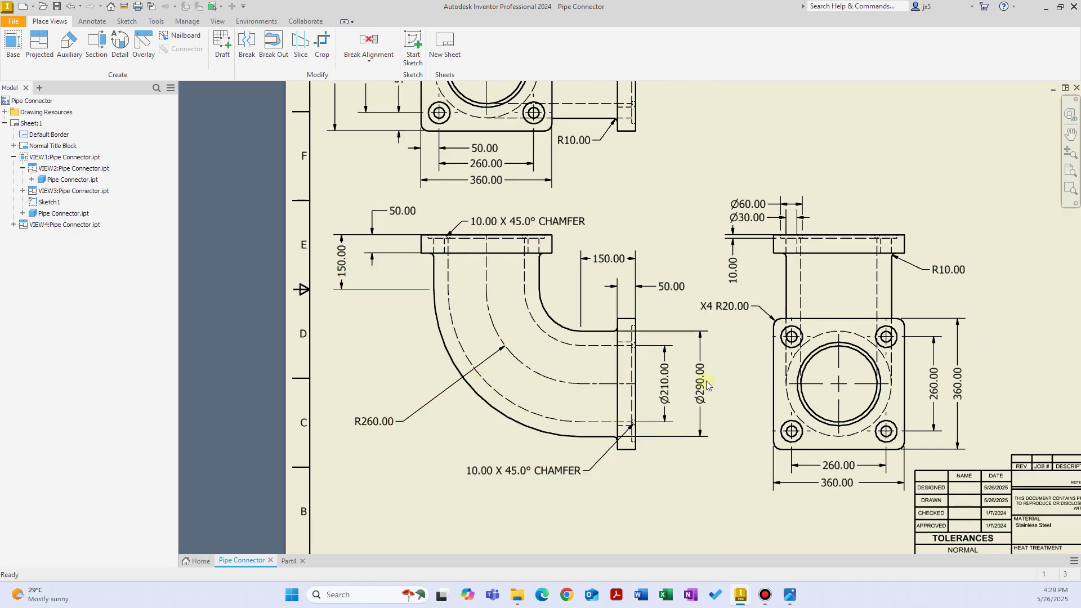
pyautogui.click(289, 561)
pyautogui.scroll(-5, 704, 452)
pyautogui.moveTo(762, 446); pyautogui.dragTo(569, 391, button='middle')
pyautogui.scroll(4, 637, 386)
pyautogui.rightClick(669, 383)
pyautogui.click(637, 369)
pyautogui.click(546, 415)
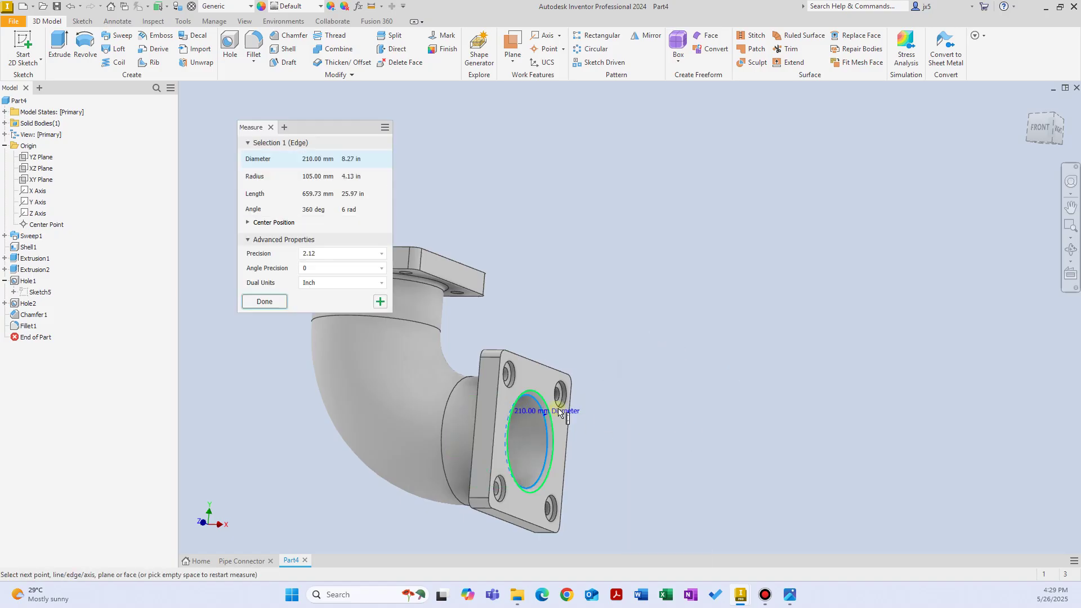
# Measure the outer diameter of the straight pipe section below the top flange
pyautogui.rightClick(628, 336)
pyautogui.click(597, 323)
pyautogui.click(434, 296)
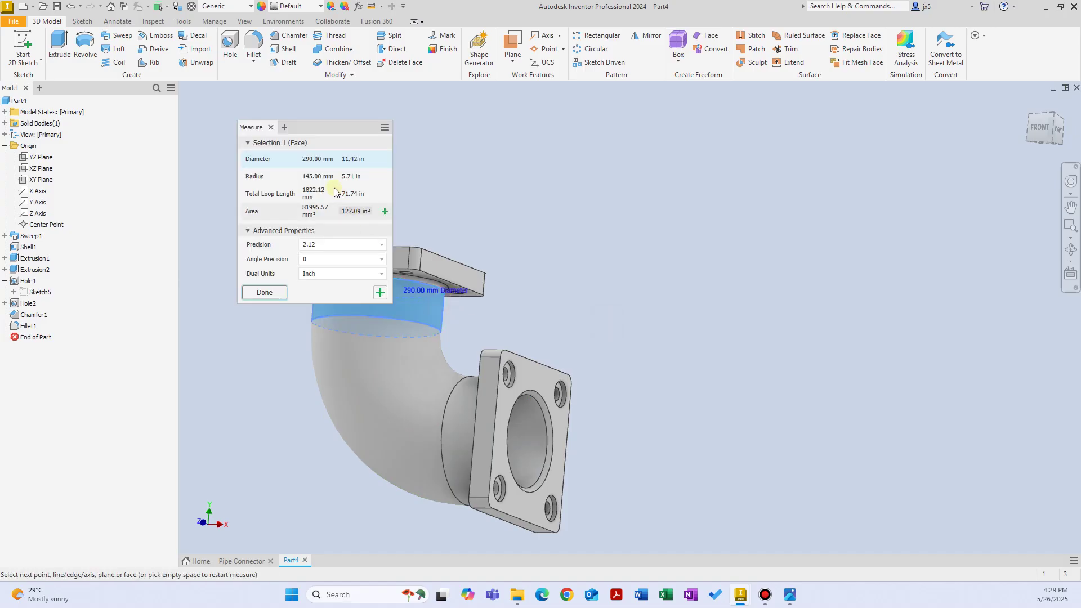
pyautogui.click(267, 293)
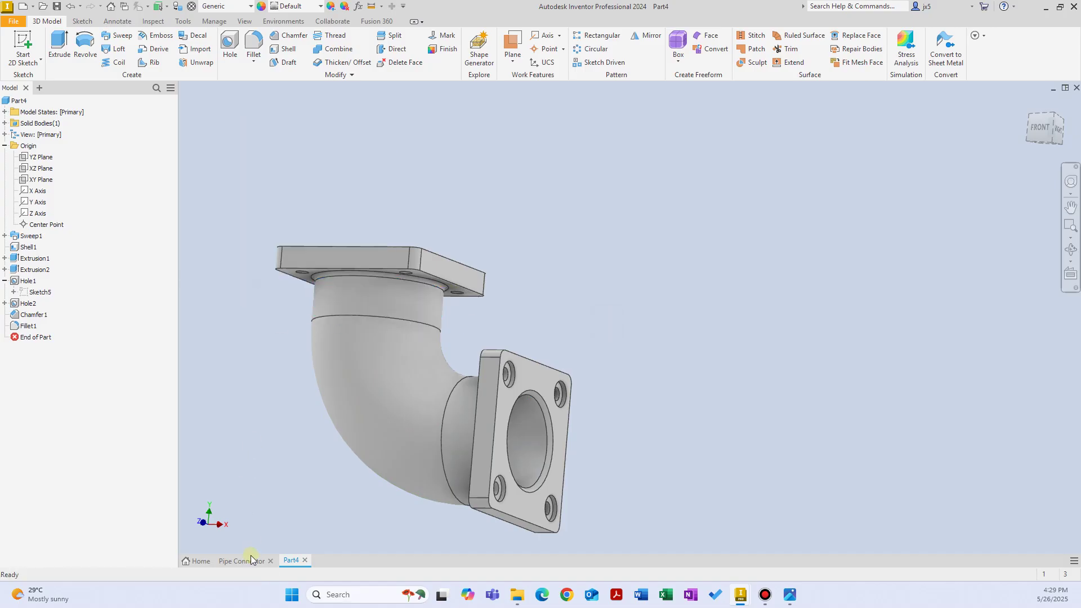
# Compare with the drawing's hole callouts and measure the diameter of the side flange's upper-right bolt hole
pyautogui.click(251, 559)
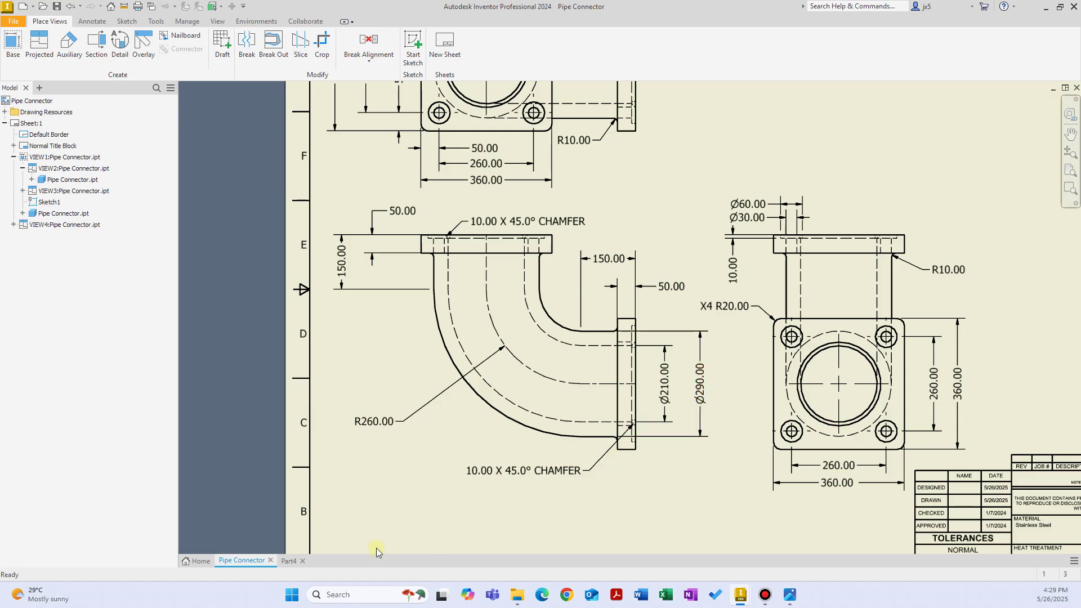
pyautogui.click(289, 561)
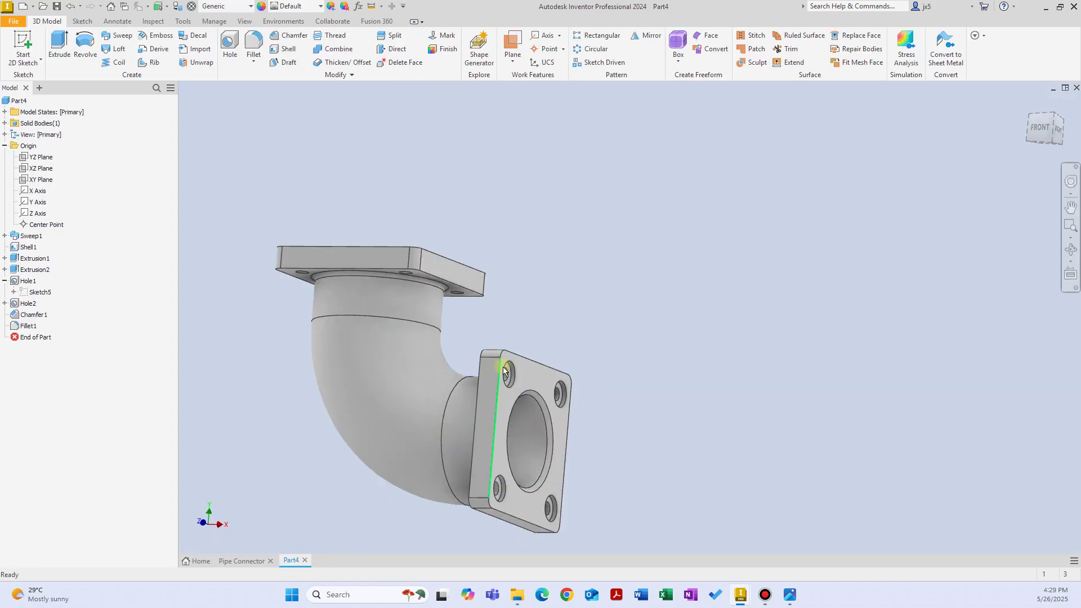
pyautogui.scroll(3, 599, 379)
pyautogui.rightClick(600, 387)
pyautogui.click(575, 370)
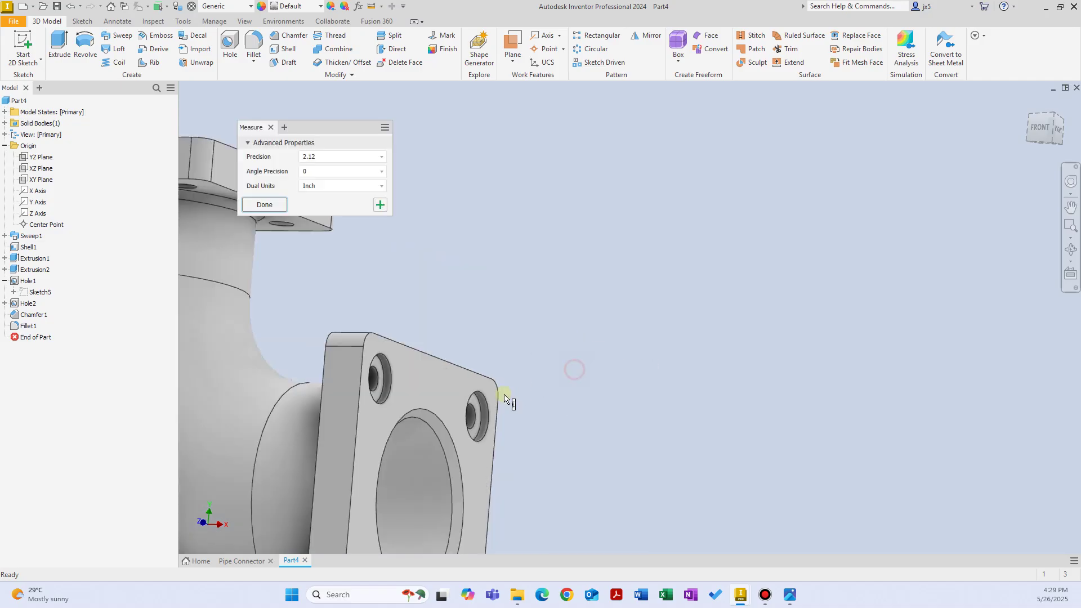
pyautogui.click(498, 404)
pyautogui.rightClick(609, 379)
pyautogui.click(576, 367)
pyautogui.click(477, 405)
# Measure the depth of the side flange's upper-right counterbore from its floor to the flange's front face
pyautogui.rightClick(566, 402)
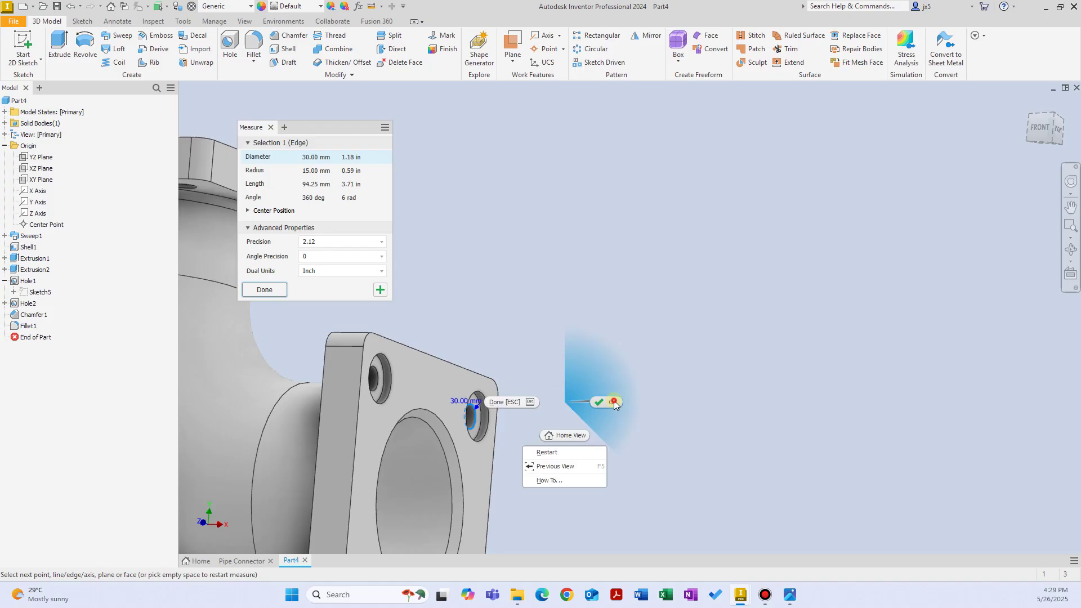
pyautogui.click(614, 403)
pyautogui.scroll(4, 480, 401)
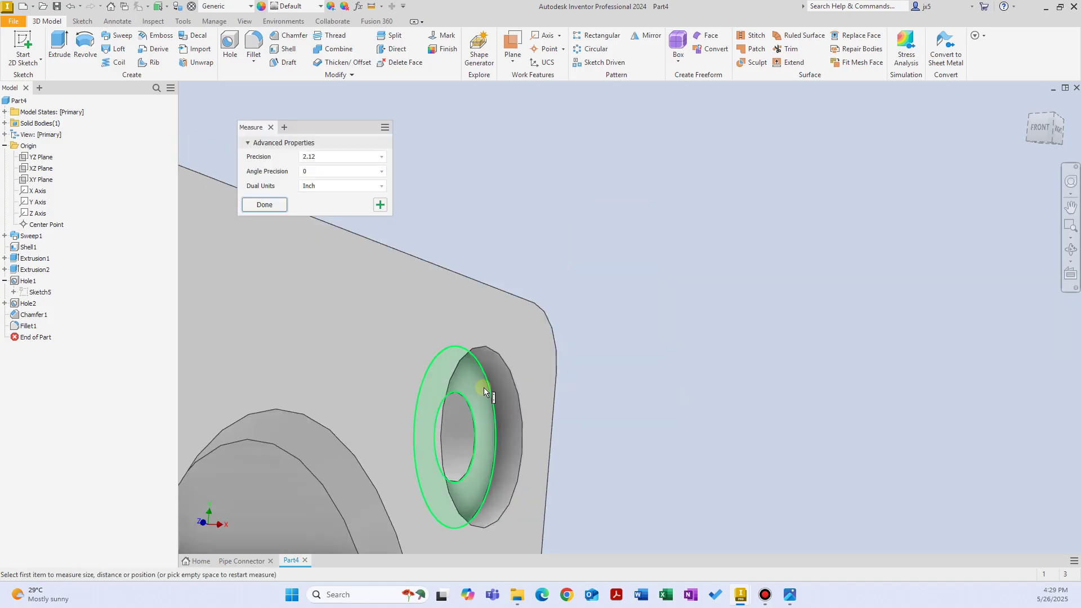
pyautogui.click(484, 389)
pyautogui.click(540, 369)
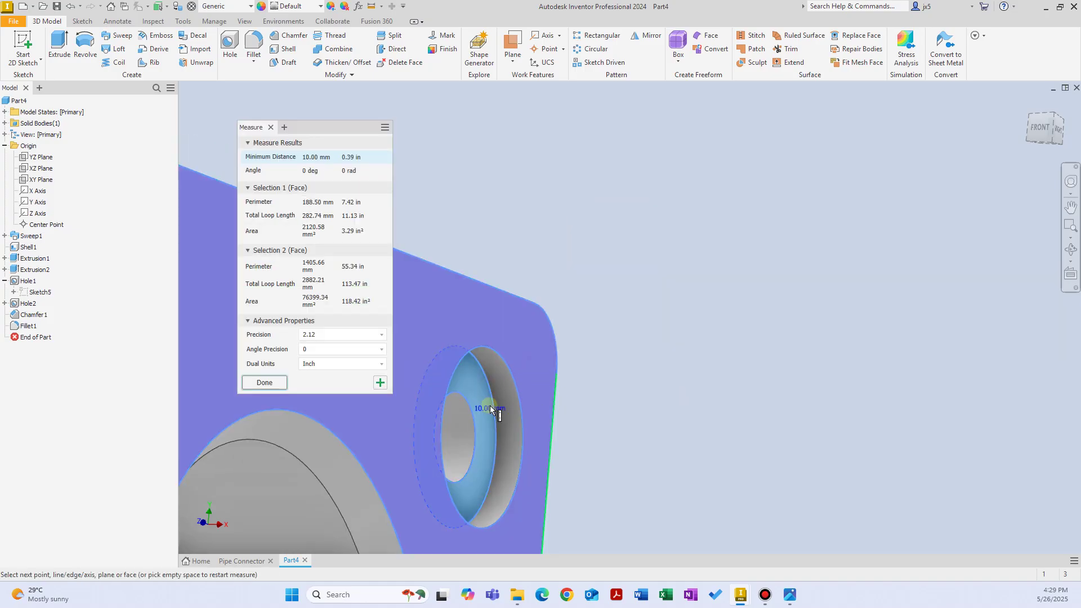
pyautogui.click(260, 390)
pyautogui.scroll(-5, 513, 423)
pyautogui.moveTo(555, 437); pyautogui.dragTo(532, 411, button='middle')
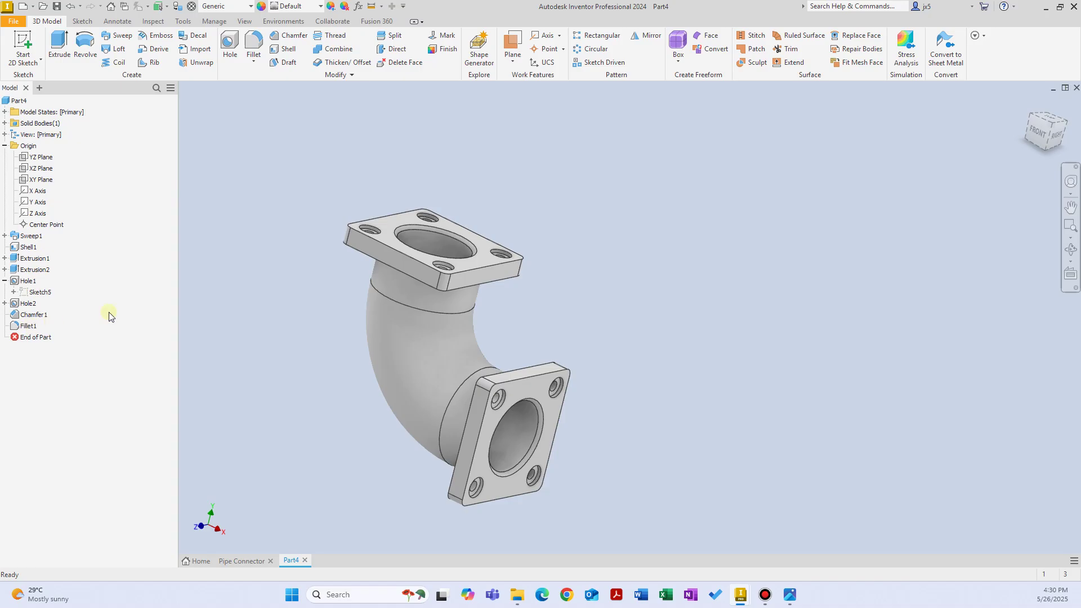
# Consult the Pipe Connector reference image and assign the Stainless Steel material to the part
pyautogui.moveTo(505, 339); pyautogui.dragTo(583, 314, button='middle')
pyautogui.click(790, 595)
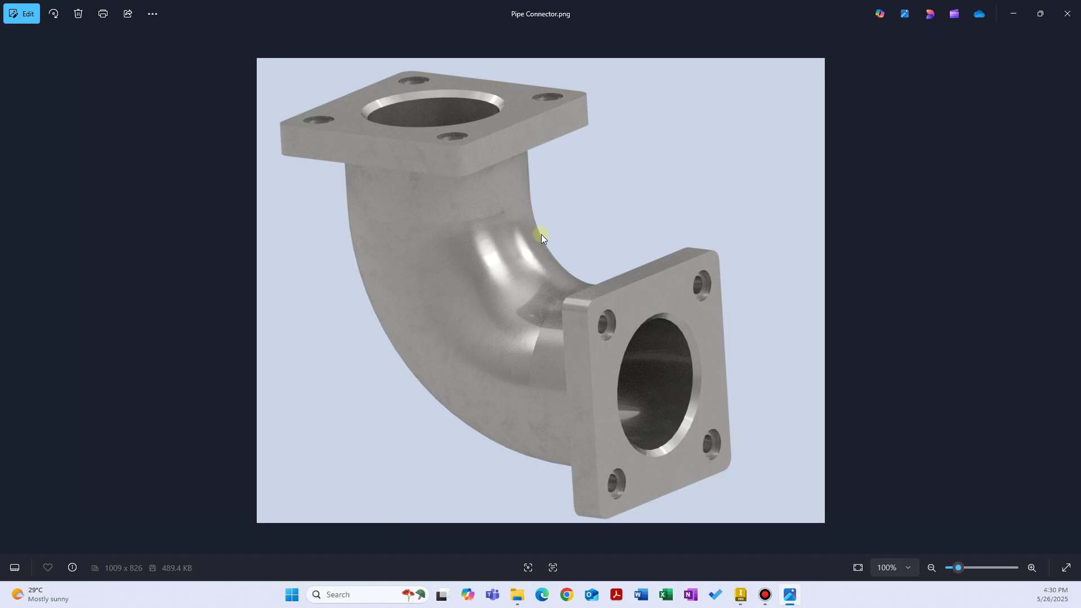
pyautogui.click(1014, 13)
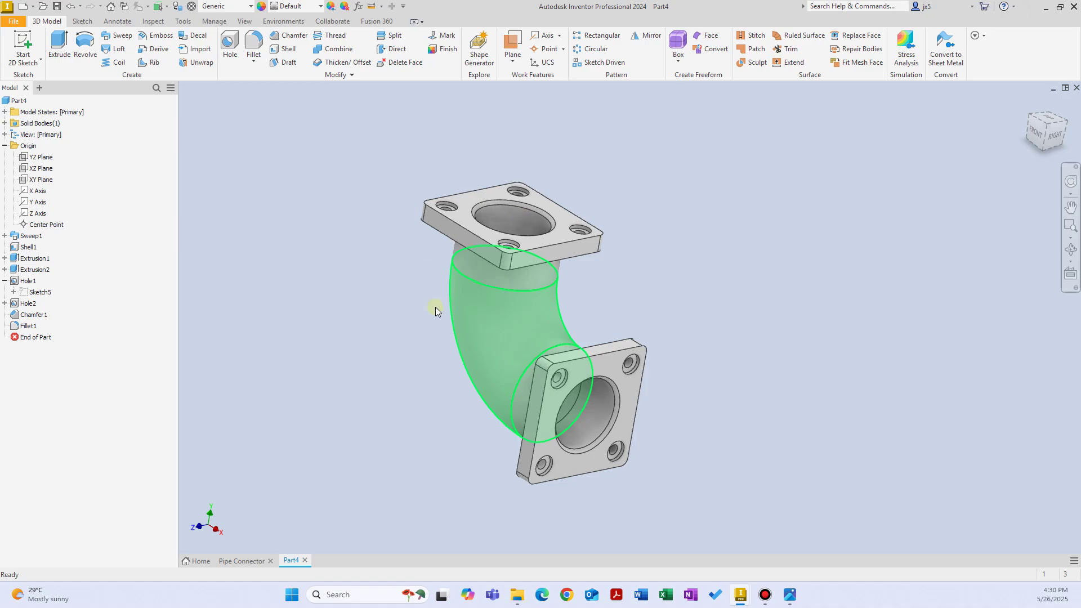
pyautogui.click(249, 6)
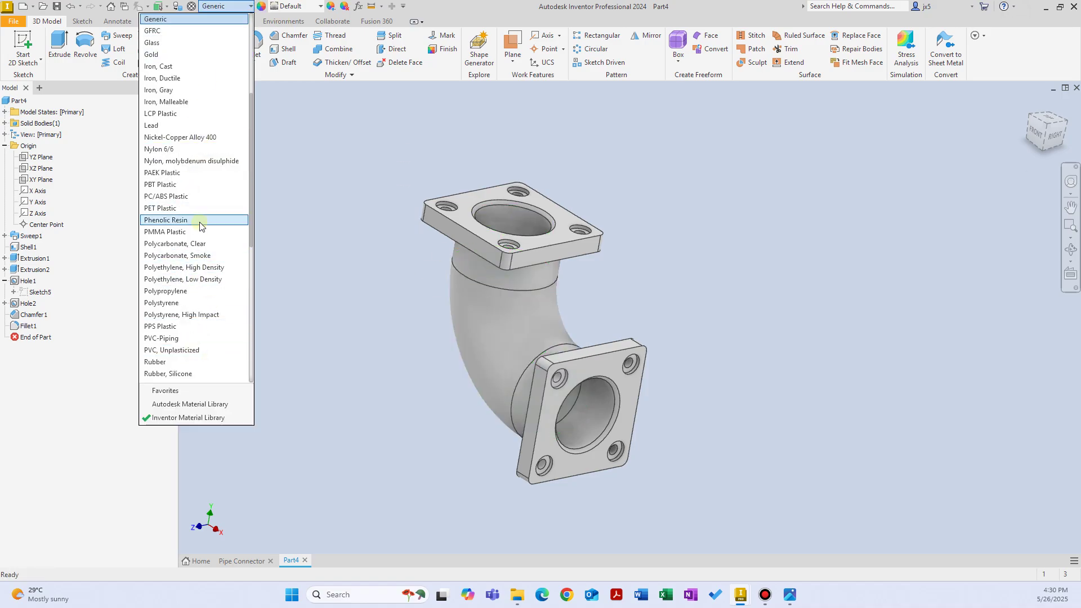
pyautogui.scroll(-3, 200, 226)
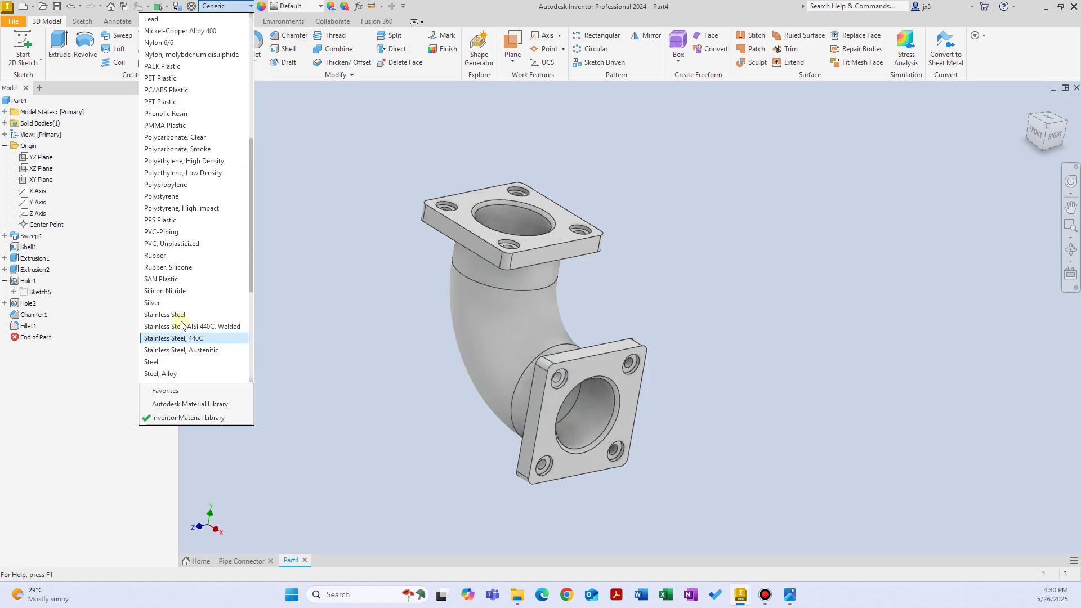
pyautogui.click(182, 317)
# Set the part's visual style to Realistic and inspect the whole connector
pyautogui.moveTo(569, 282)
pyautogui.keyDown('shift'); pyautogui.mouseDown(button='middle')
pyautogui.moveTo(760, 231)
pyautogui.moveTo(623, 285)
pyautogui.moveTo(691, 275)
pyautogui.mouseUp(button='middle'); pyautogui.keyUp('shift')
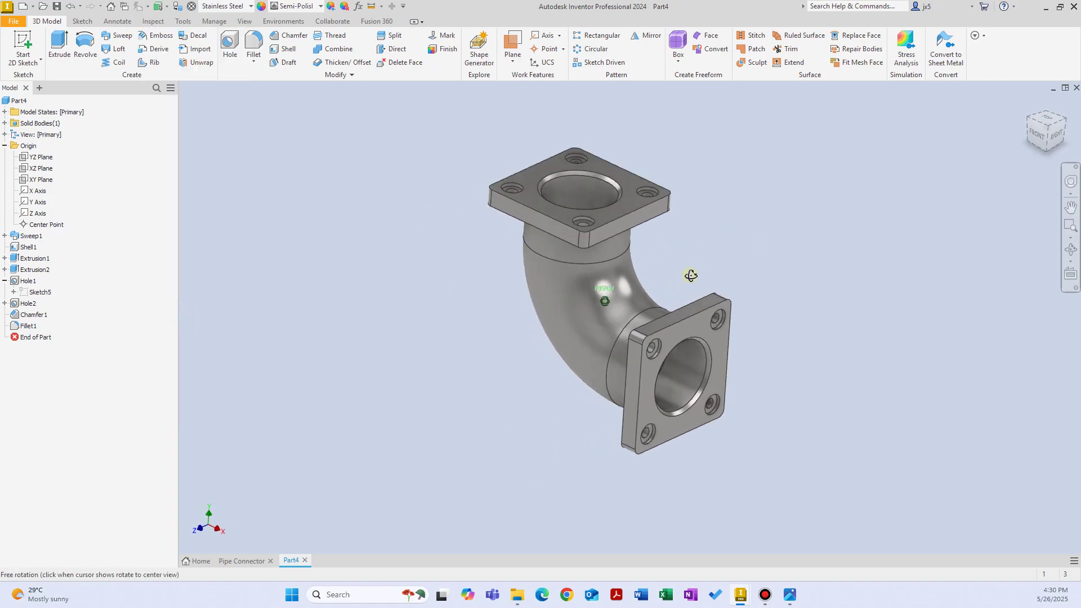
pyautogui.click(247, 23)
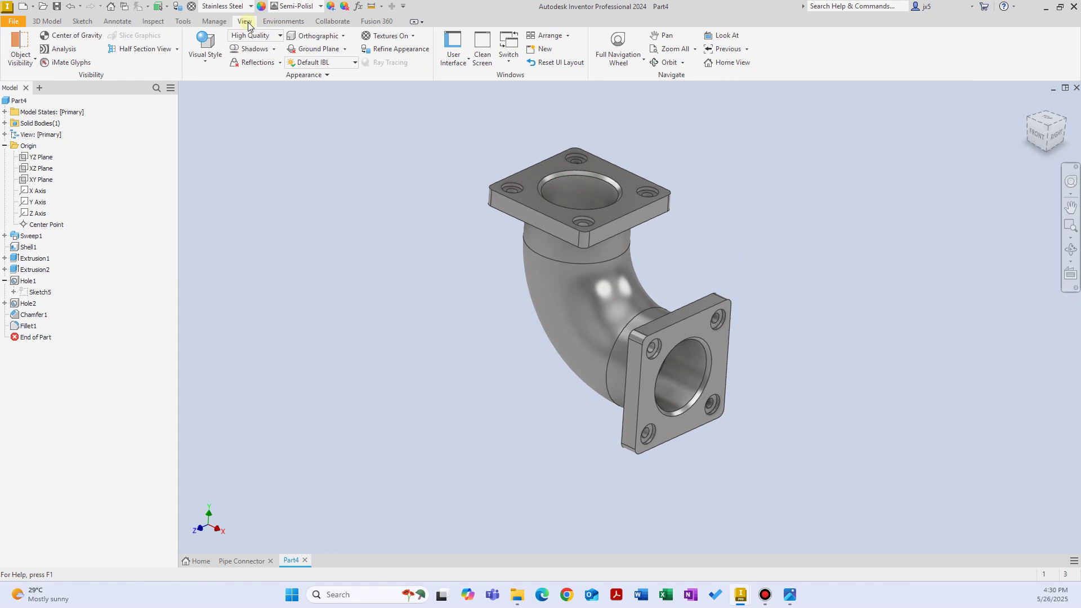
pyautogui.click(208, 54)
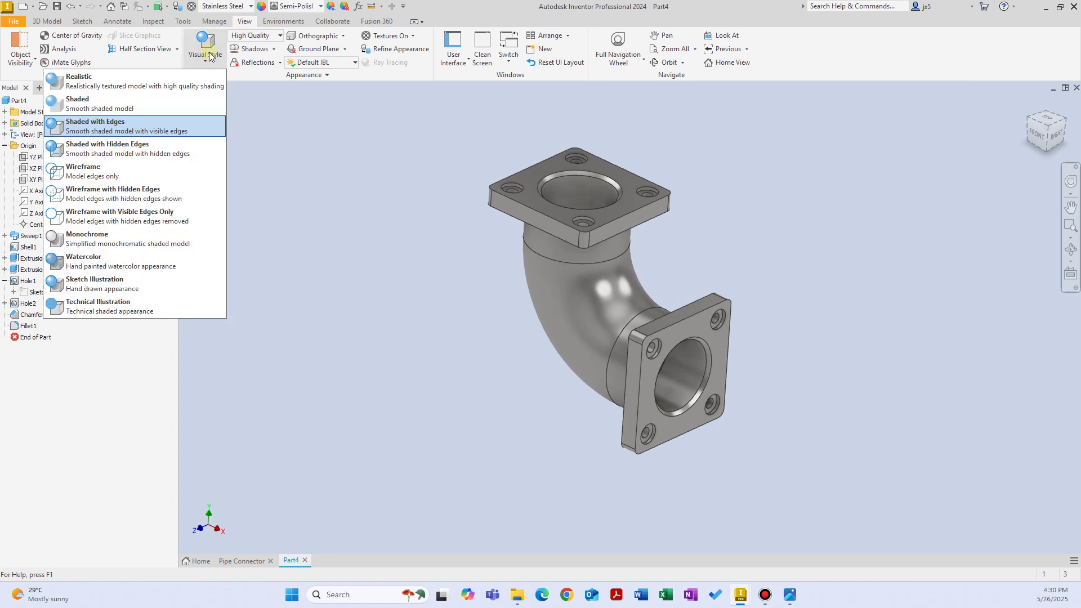
pyautogui.click(138, 81)
pyautogui.scroll(3, 685, 340)
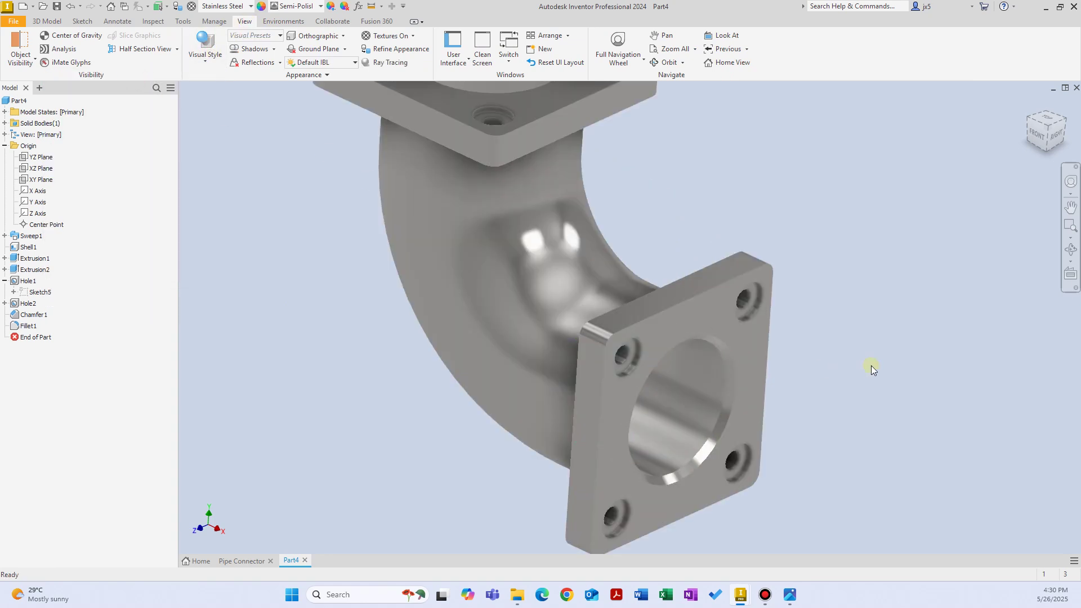
pyautogui.scroll(-4, 871, 366)
pyautogui.moveTo(871, 366); pyautogui.dragTo(735, 361, button='middle')
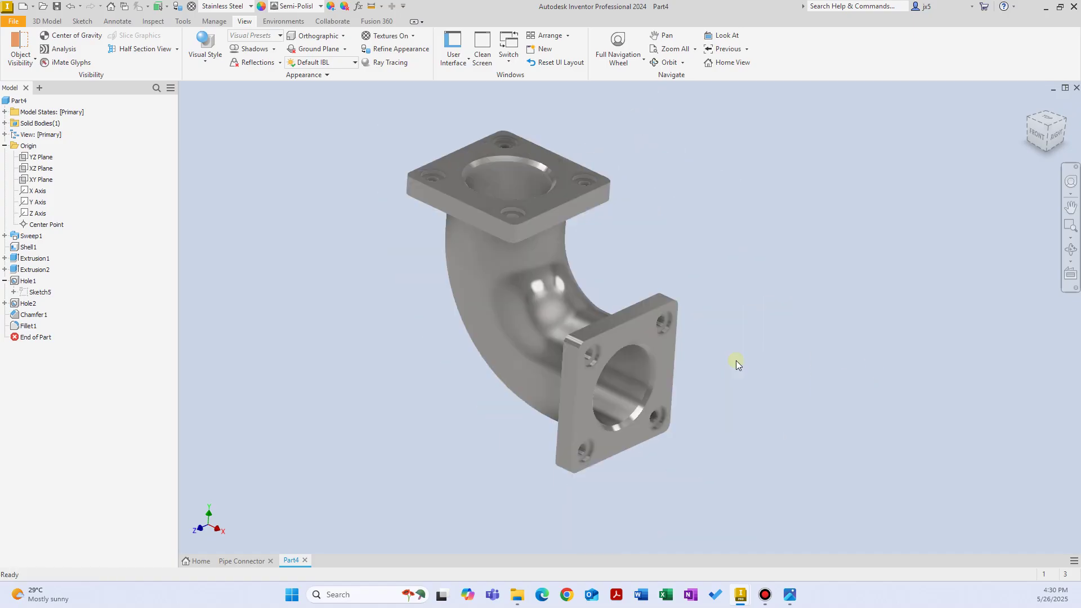
# Check the title block of the Pipe Connector drawing and return to the part model
pyautogui.click(246, 562)
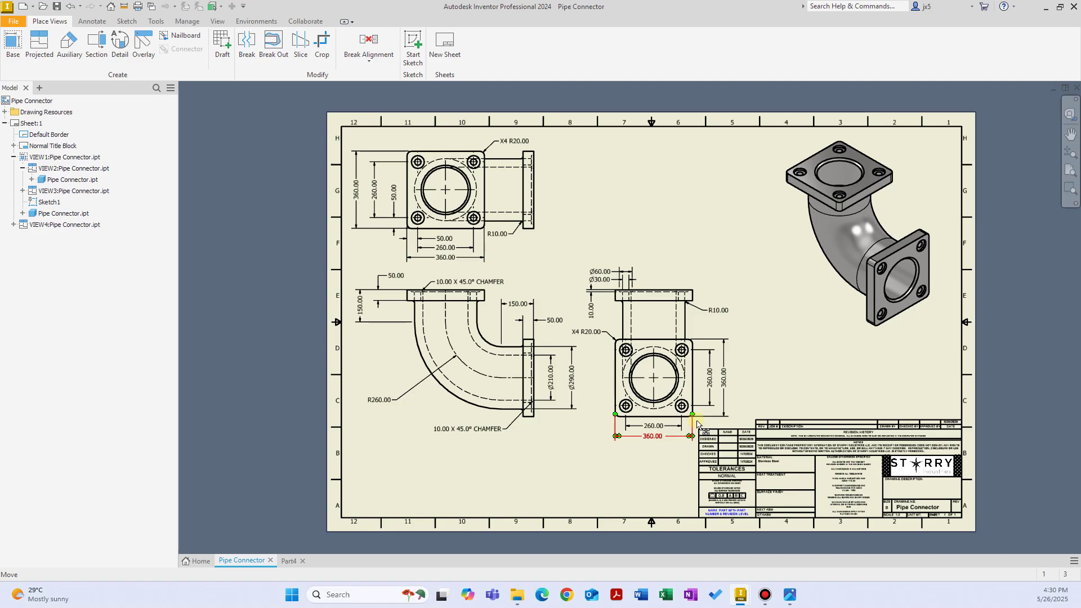
pyautogui.moveTo(716, 441)
pyautogui.click(288, 561)
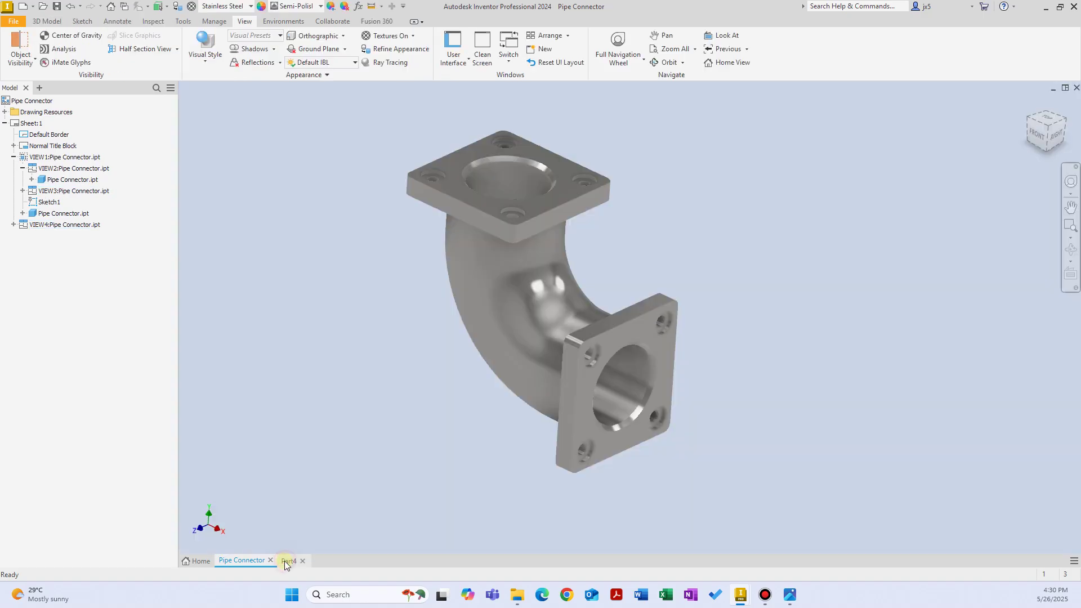